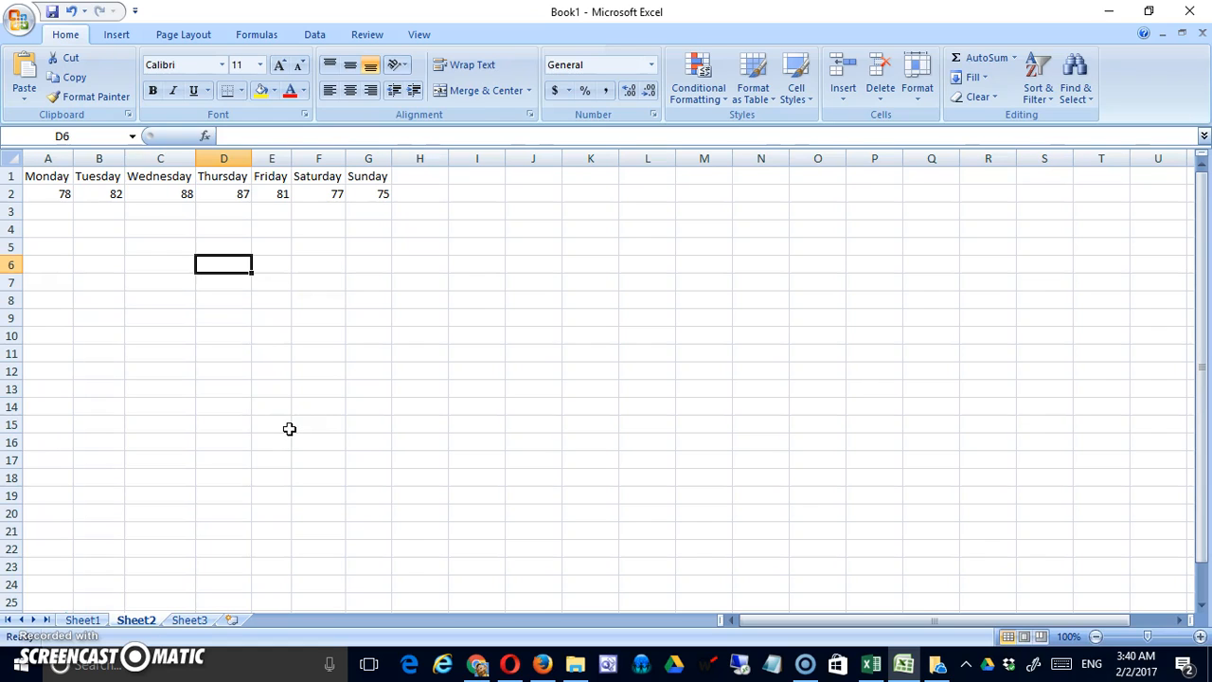
- Insert a basic 2-D line chart from the weekday names and temperatures in A1:G2
drag(44, 177, 348, 193)
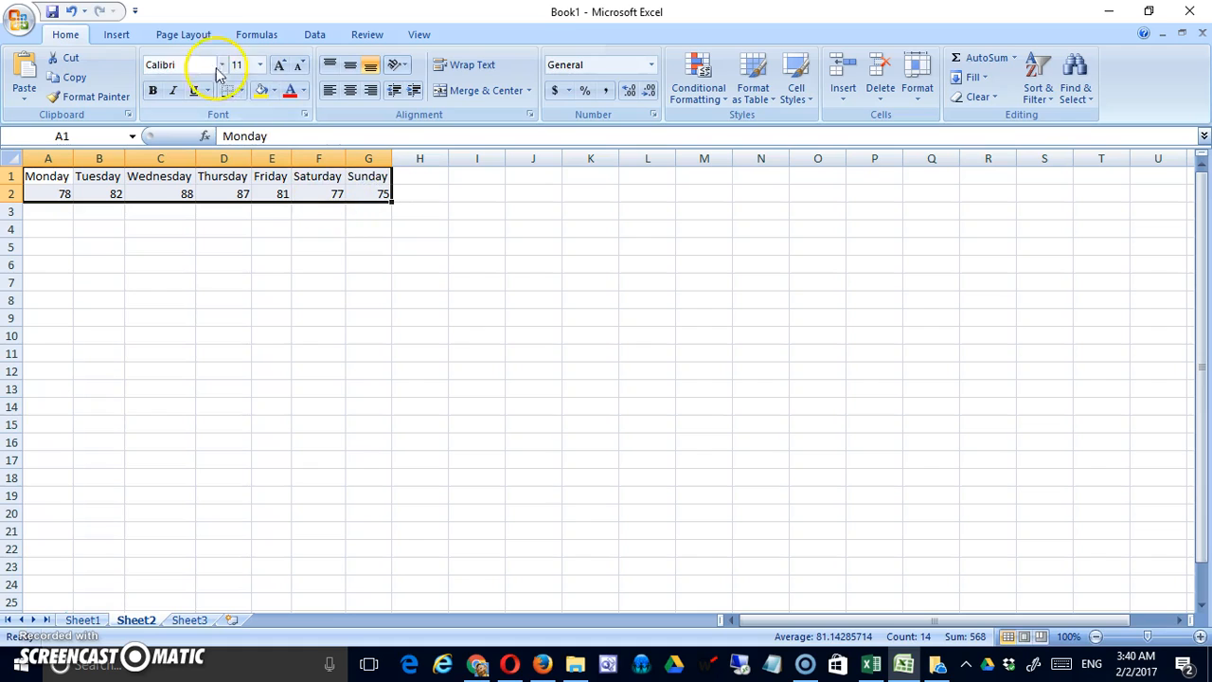
click(116, 34)
click(322, 84)
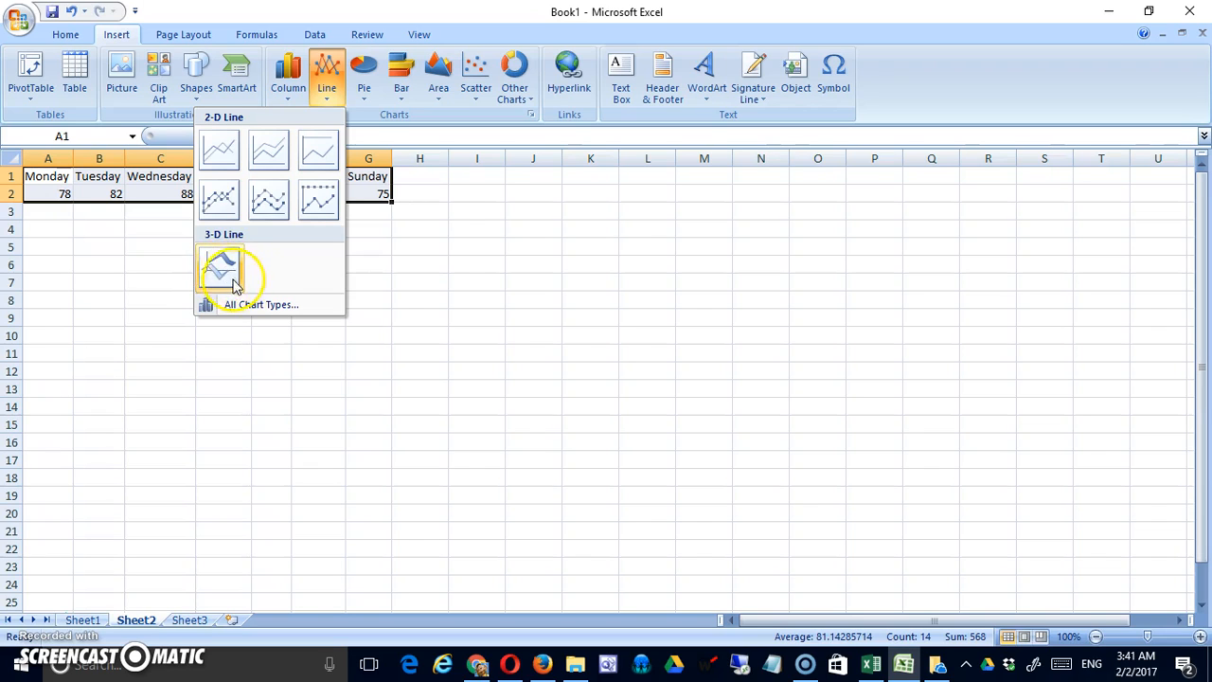
click(219, 150)
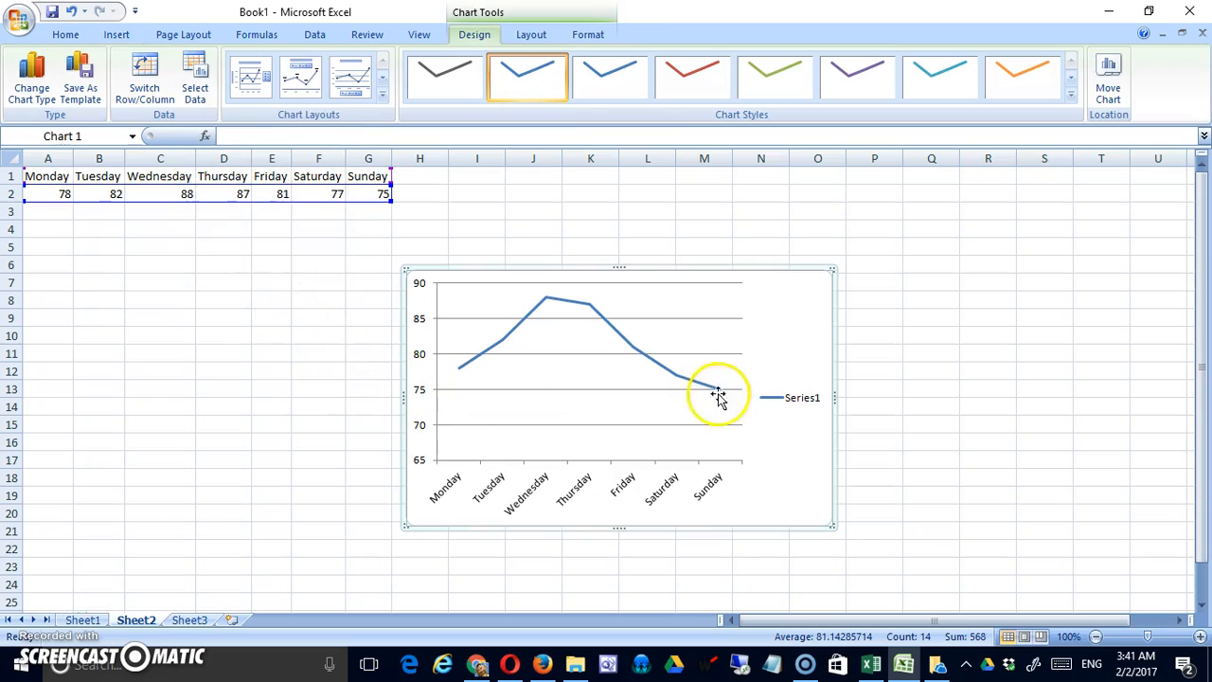
- Enlarge the line chart upward to row 3 and outward to column Q
click(820, 285)
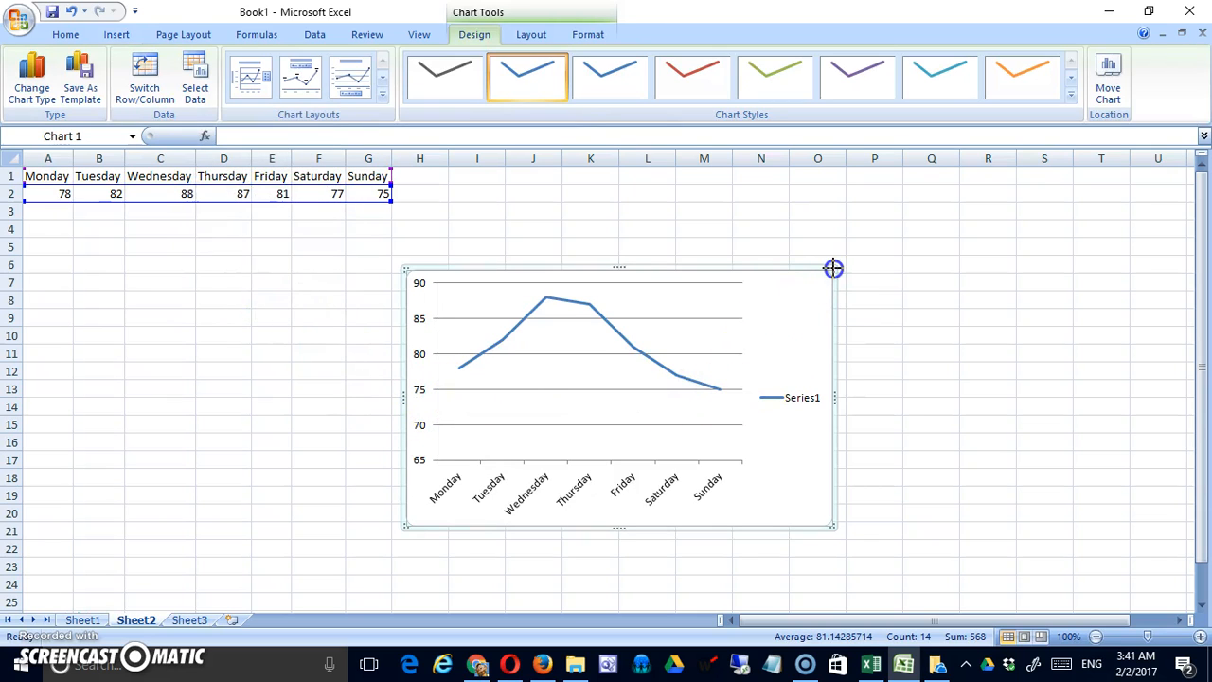
click(821, 281)
drag(833, 267, 945, 202)
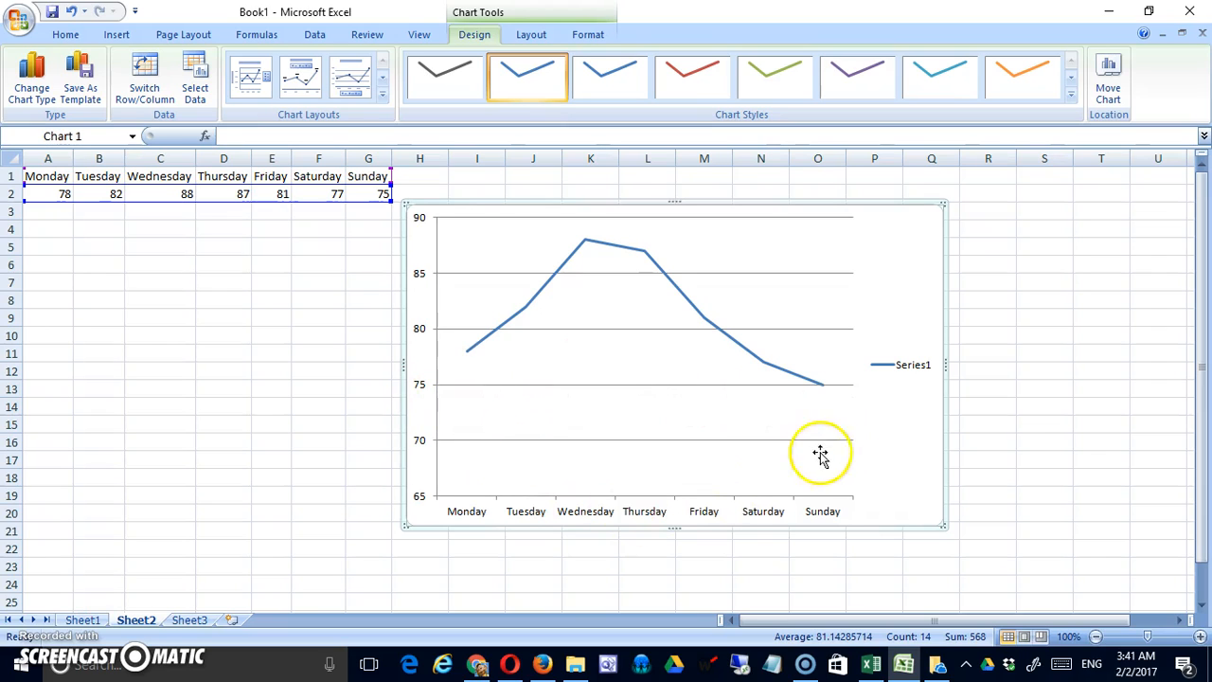
- Apply the chart style with a dark background and a red line to the chart
click(913, 369)
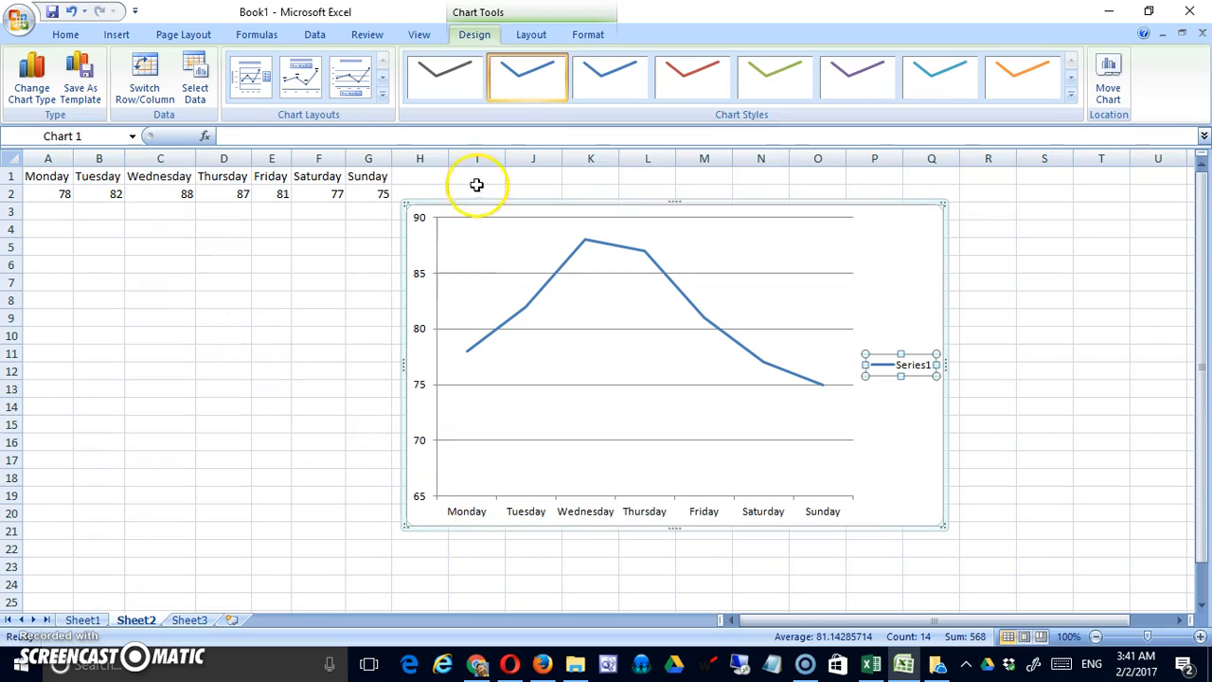
click(1074, 99)
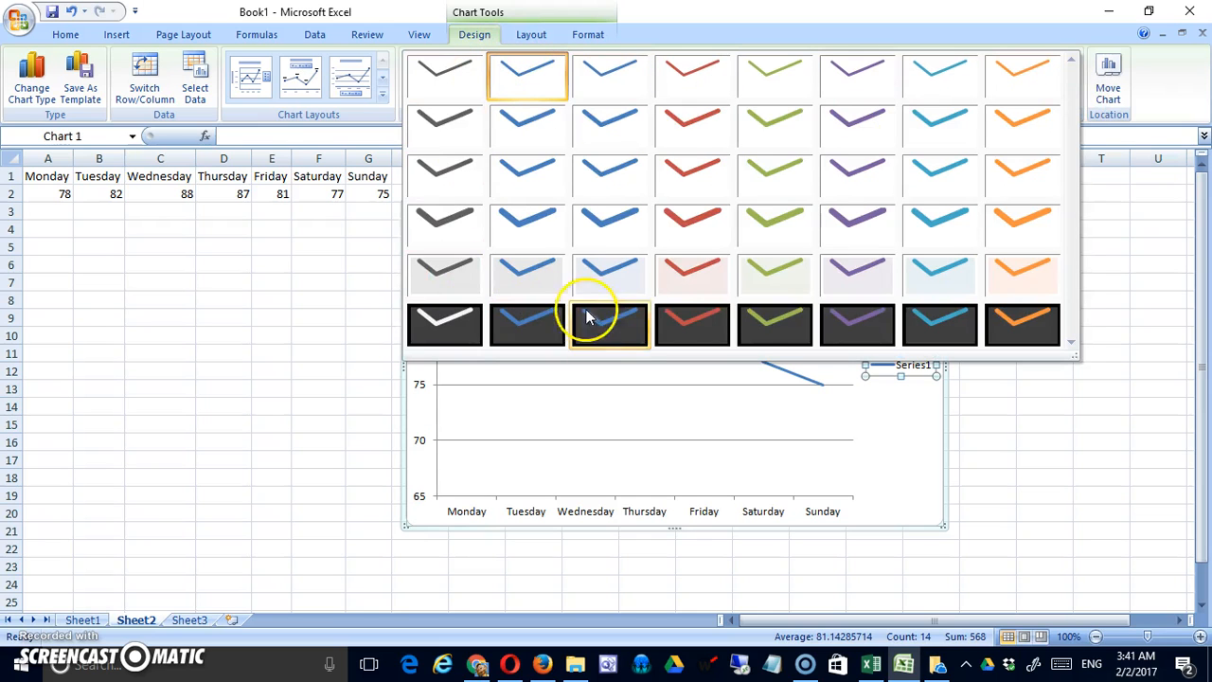
click(720, 322)
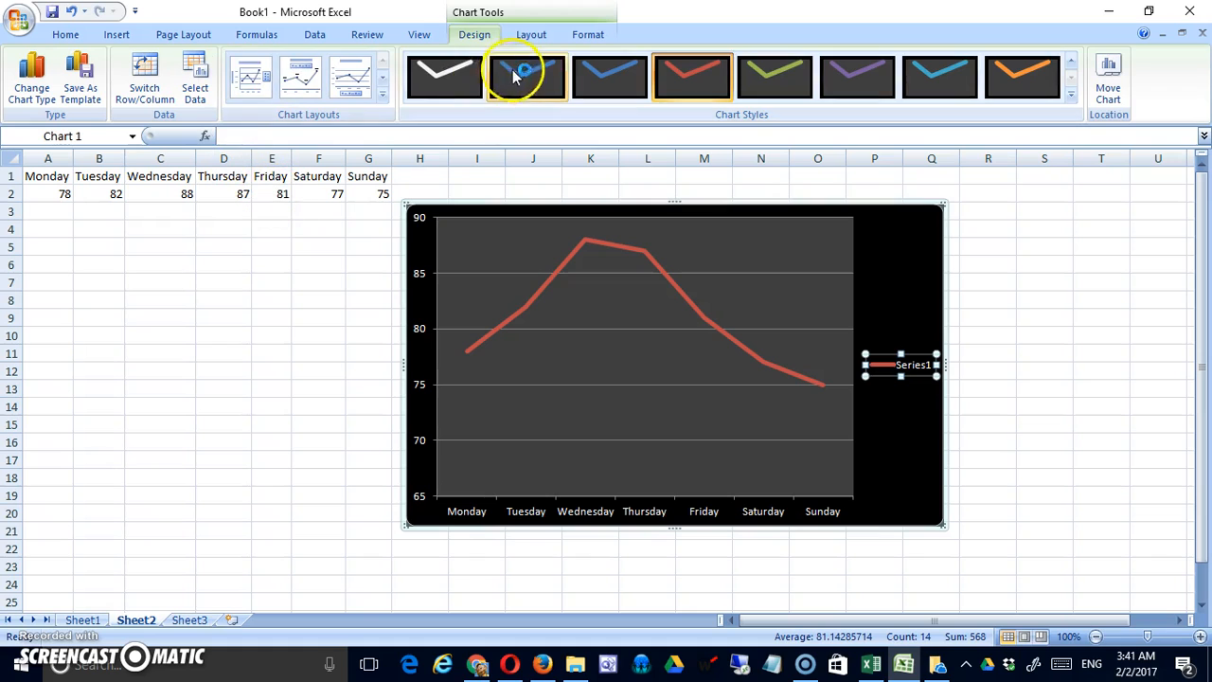
- Add a title above the chart reading "High Temperatures First Week June"
click(532, 34)
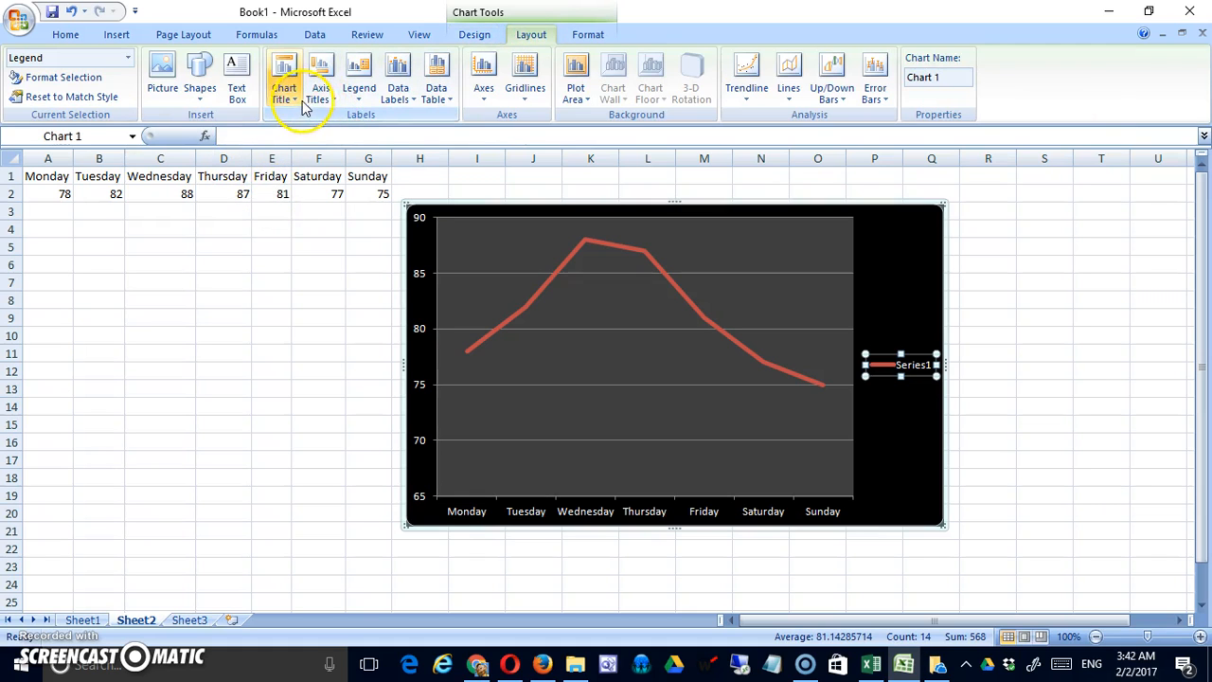
click(284, 76)
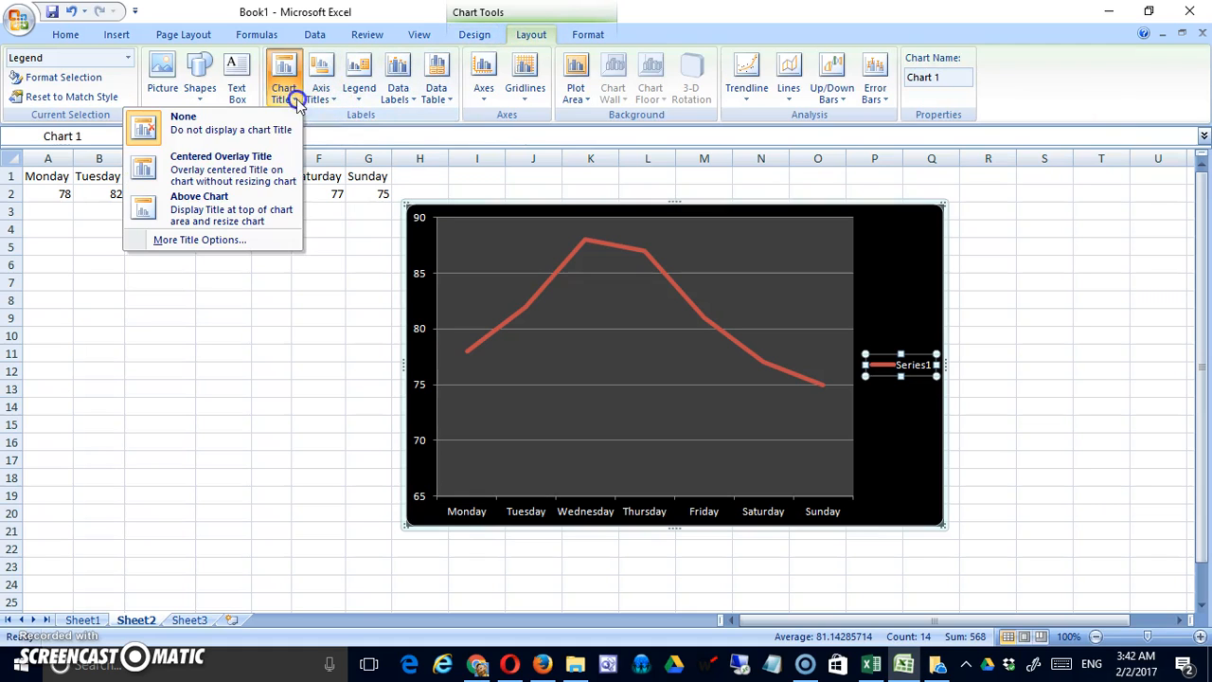
click(176, 220)
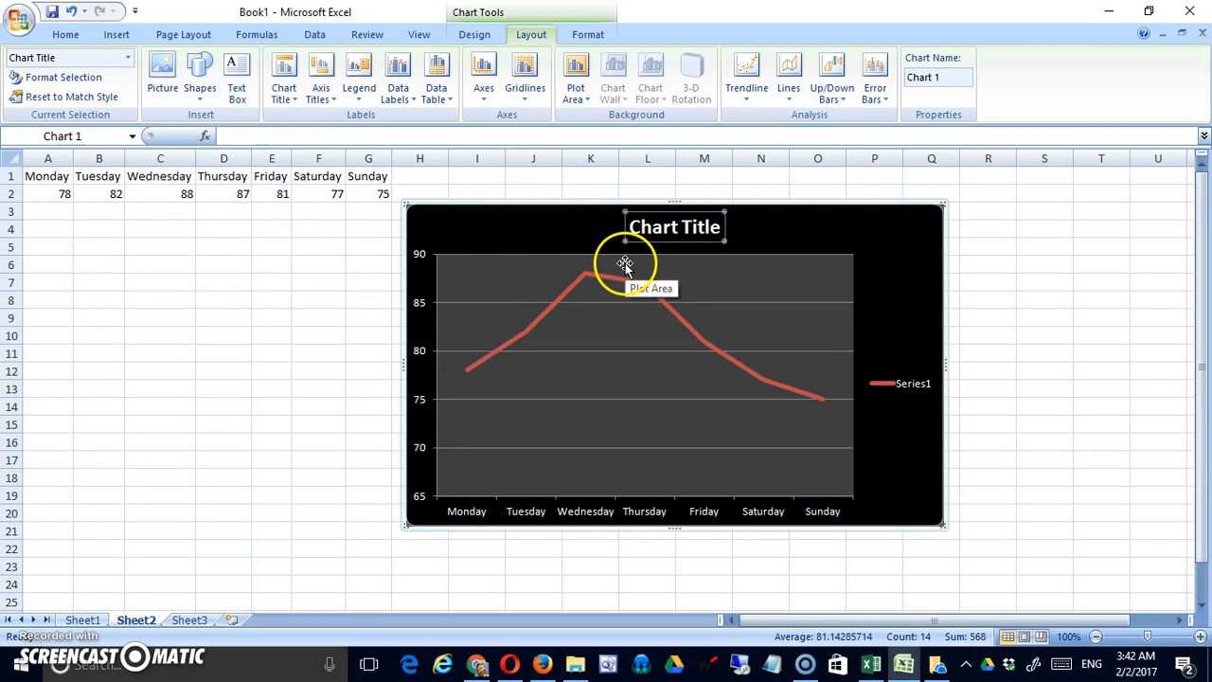
text(High Temperatures First Week June)
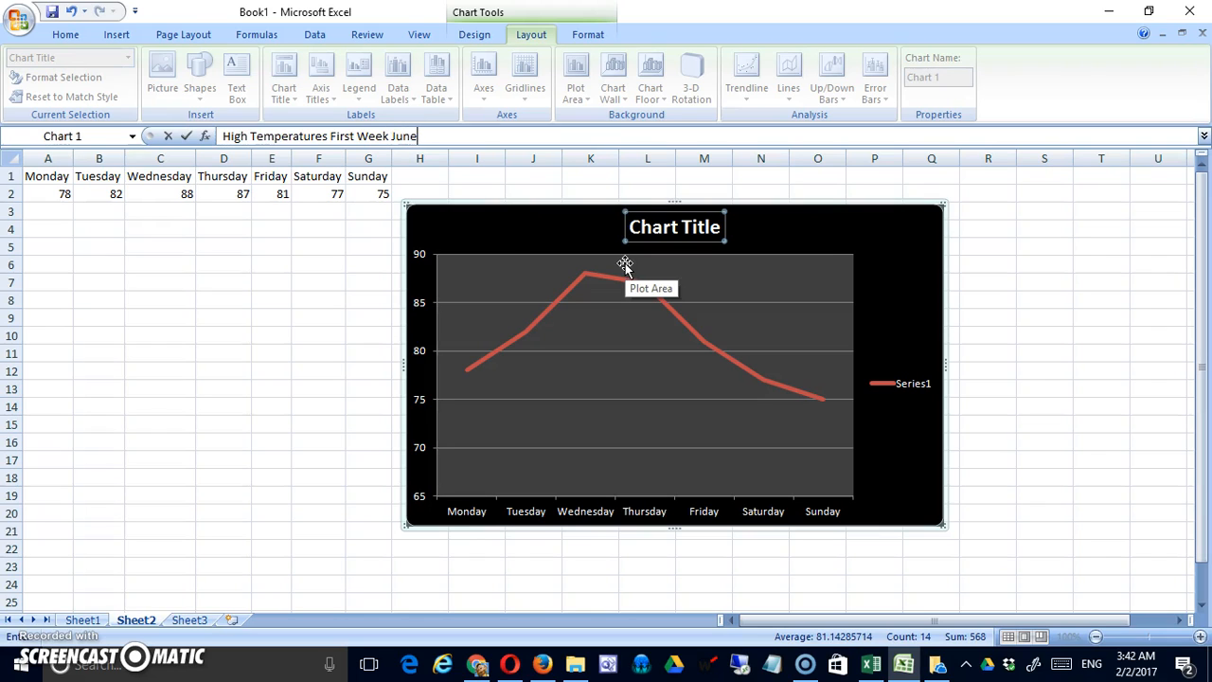
key(Return)
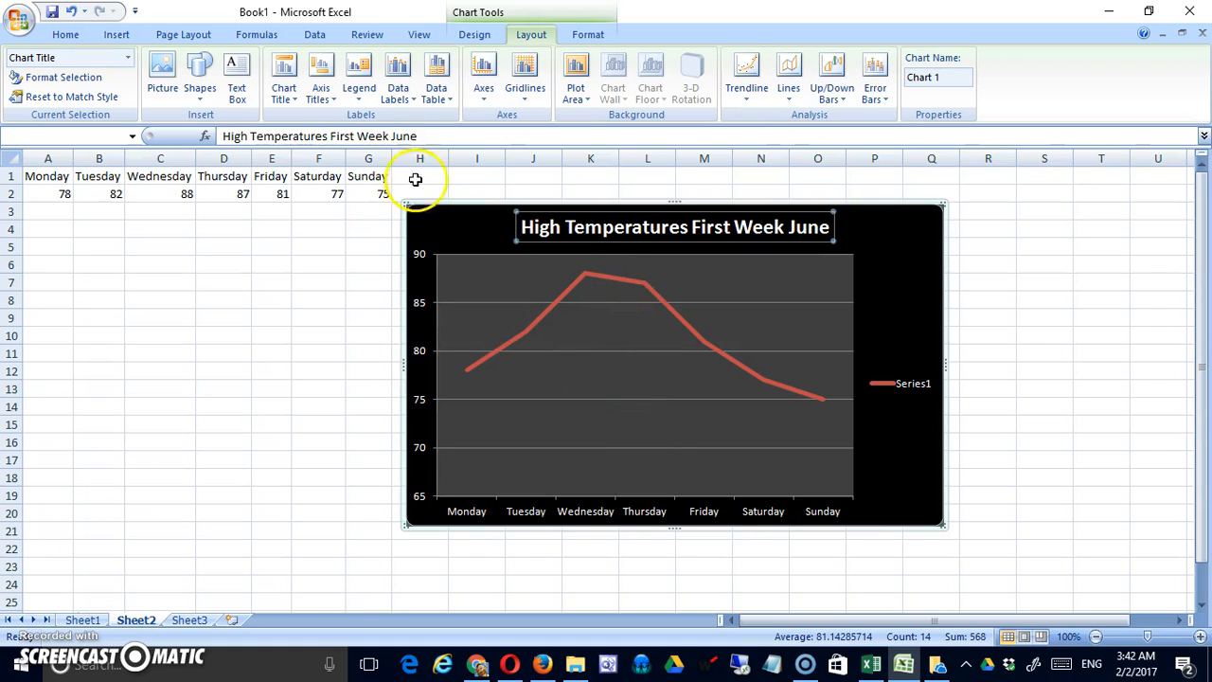
- Add a primary horizontal axis title below the chart's weekday axis
click(327, 100)
mouse_move(306, 118)
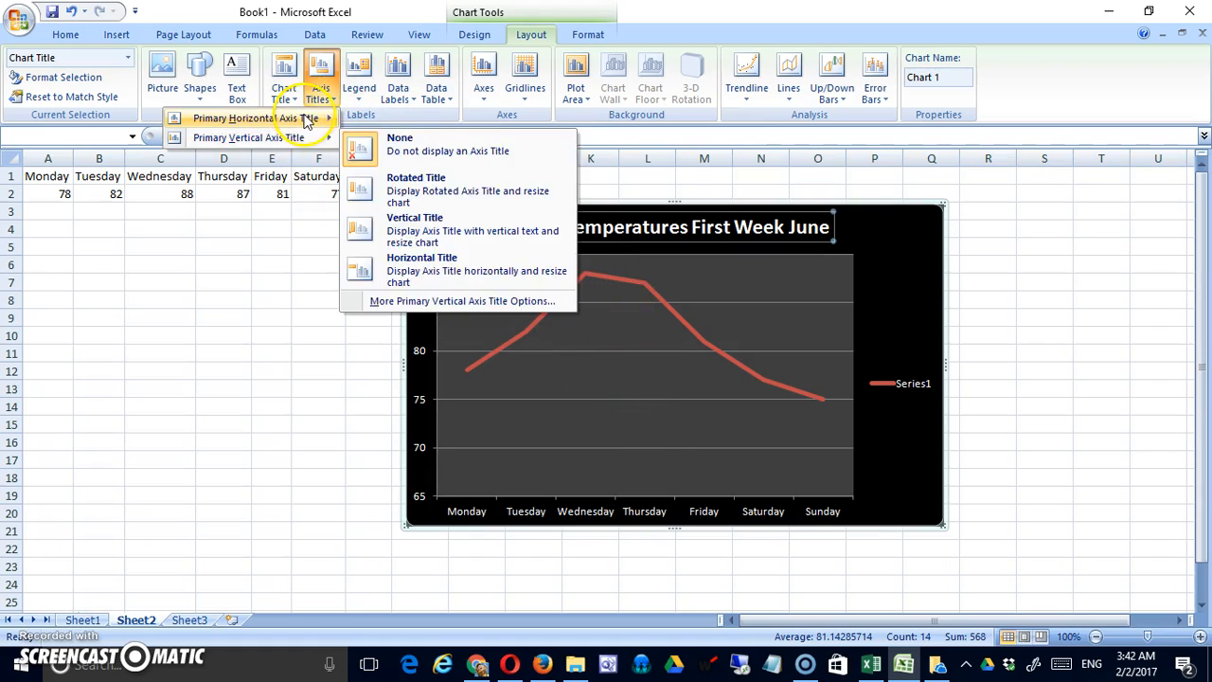
click(423, 164)
- Enter "Days" in cell H1
click(440, 155)
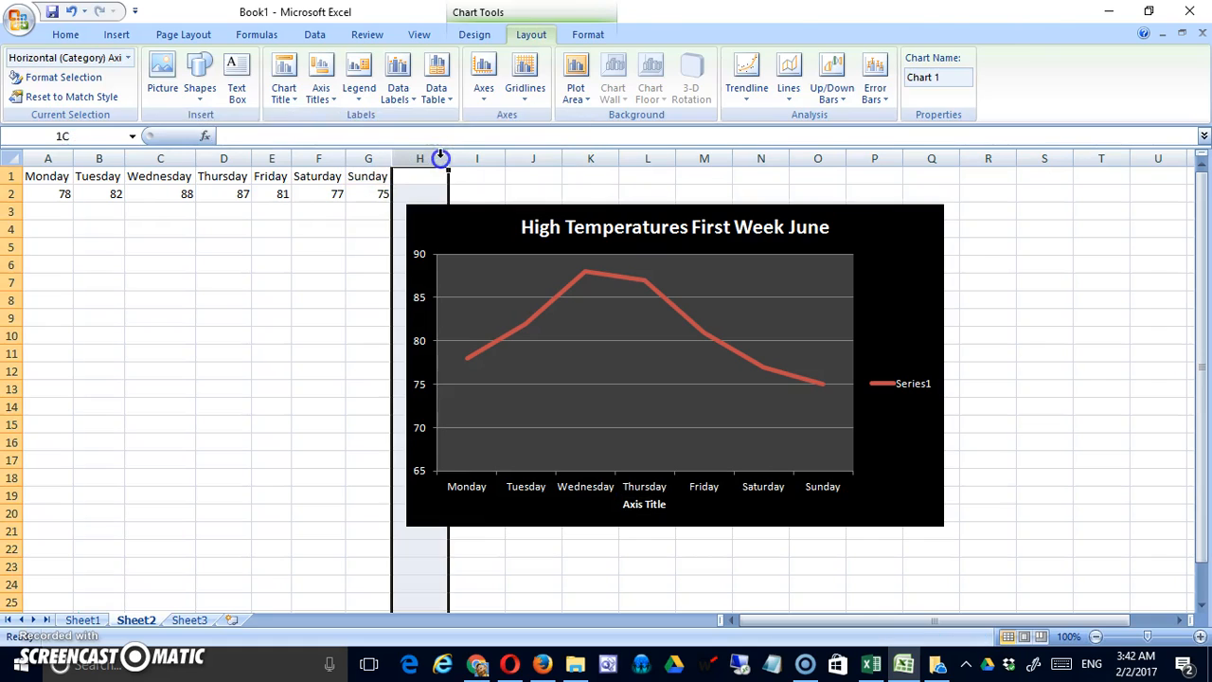
text(Days)
key(Return)
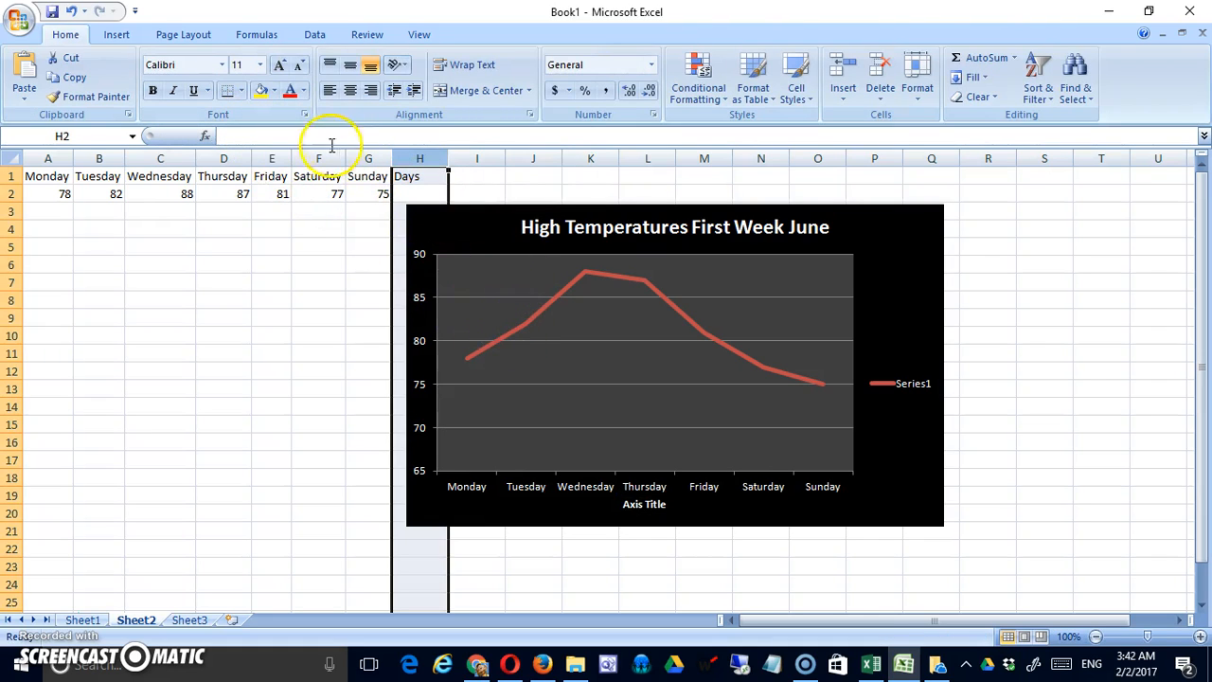
- Replace the horizontal axis title's placeholder text with "Days Measured"
click(661, 510)
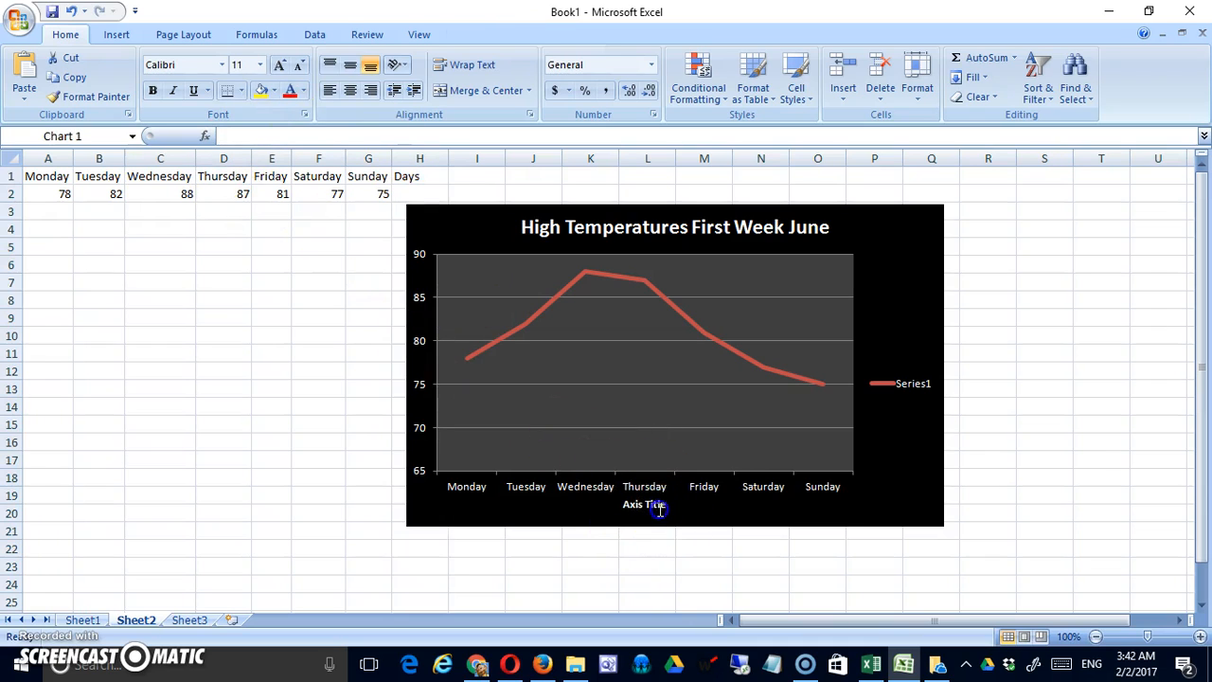
click(670, 506)
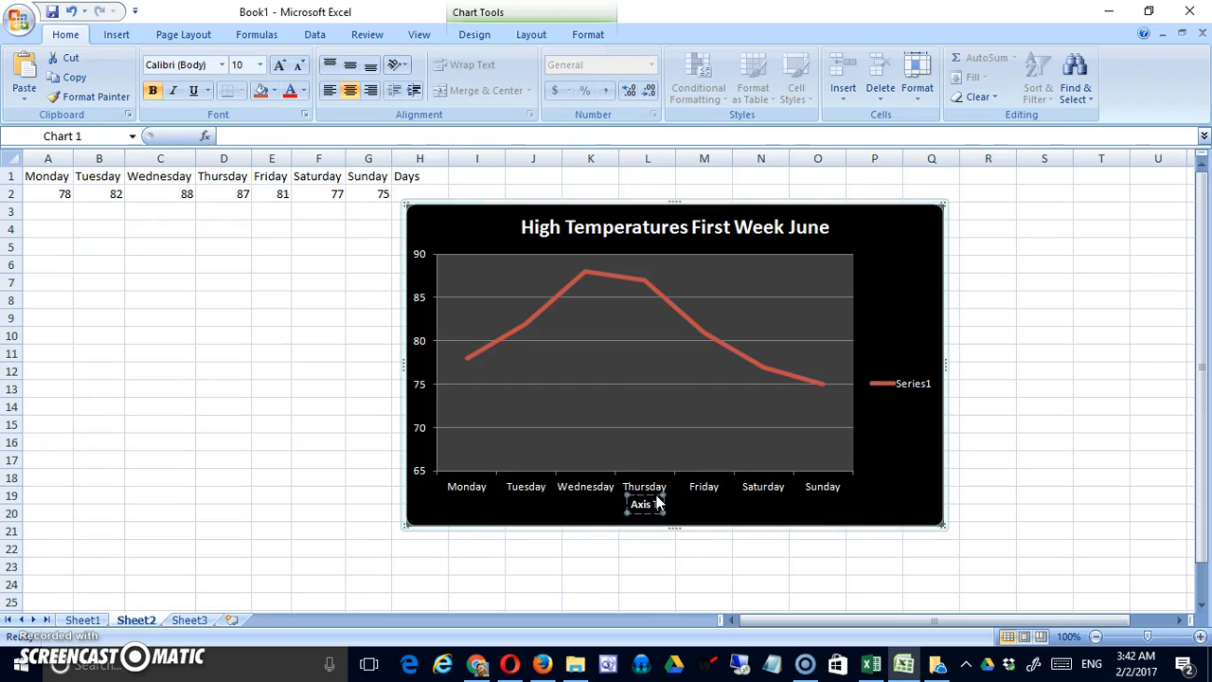
text(Days Measured)
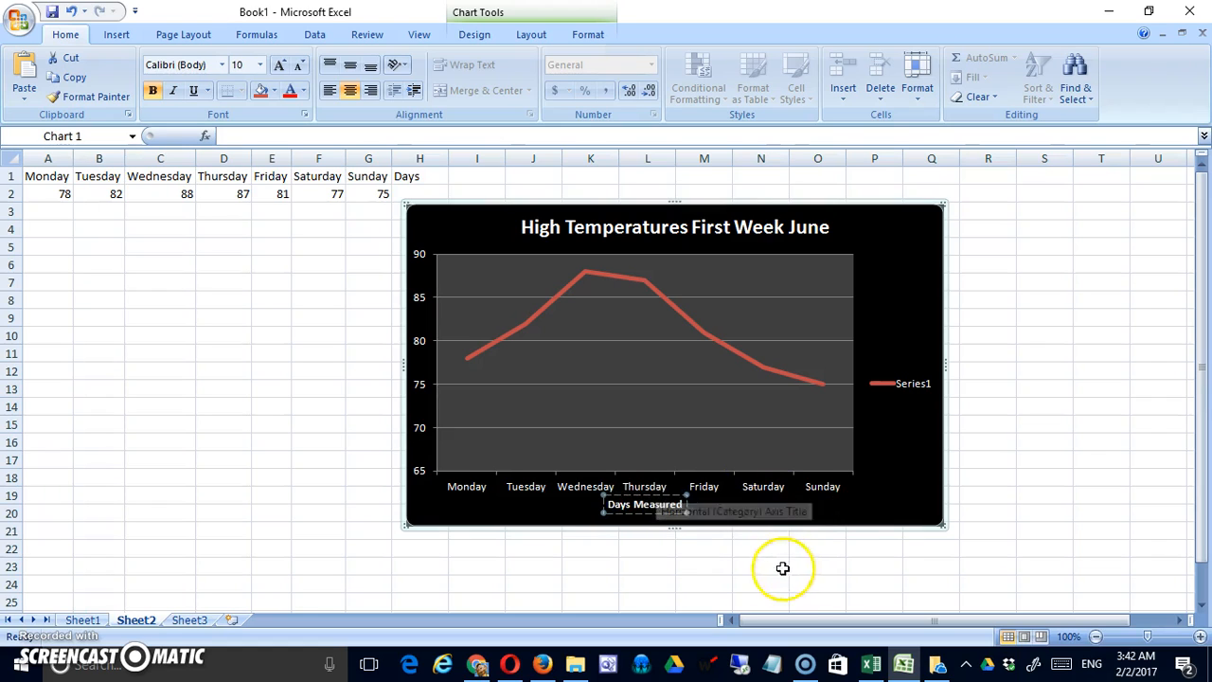
click(750, 564)
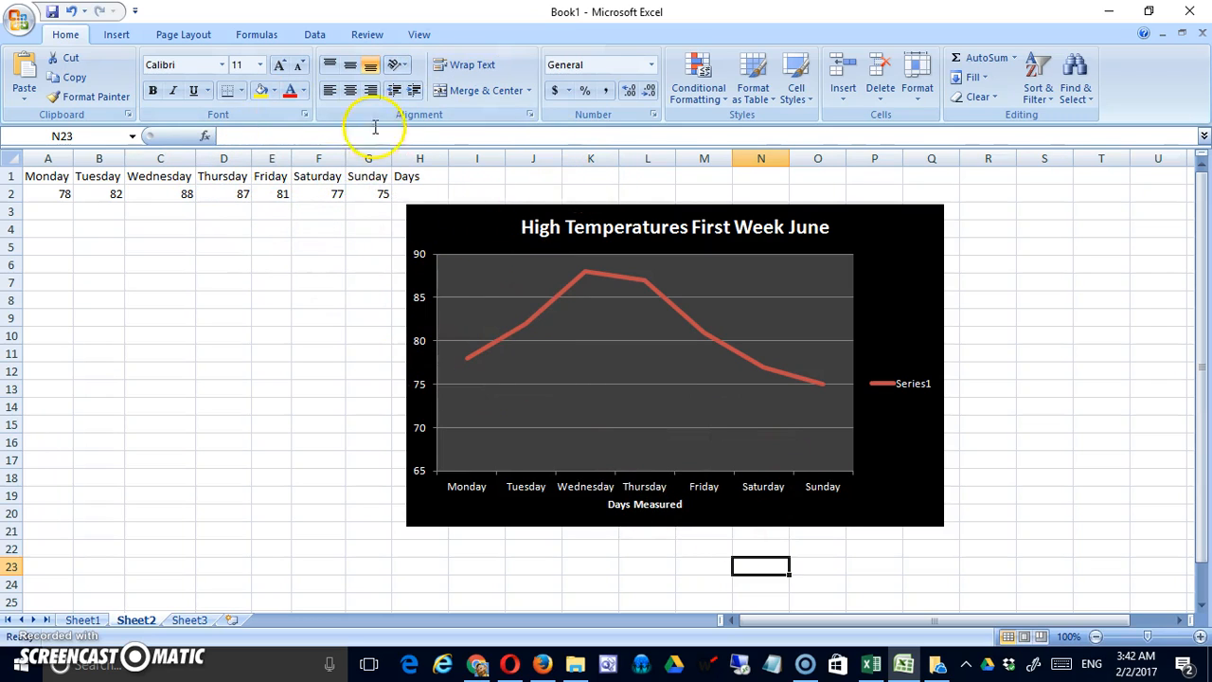
- Add a primary vertical axis title with vertical text to the chart and make it read "Degrees F"
click(919, 229)
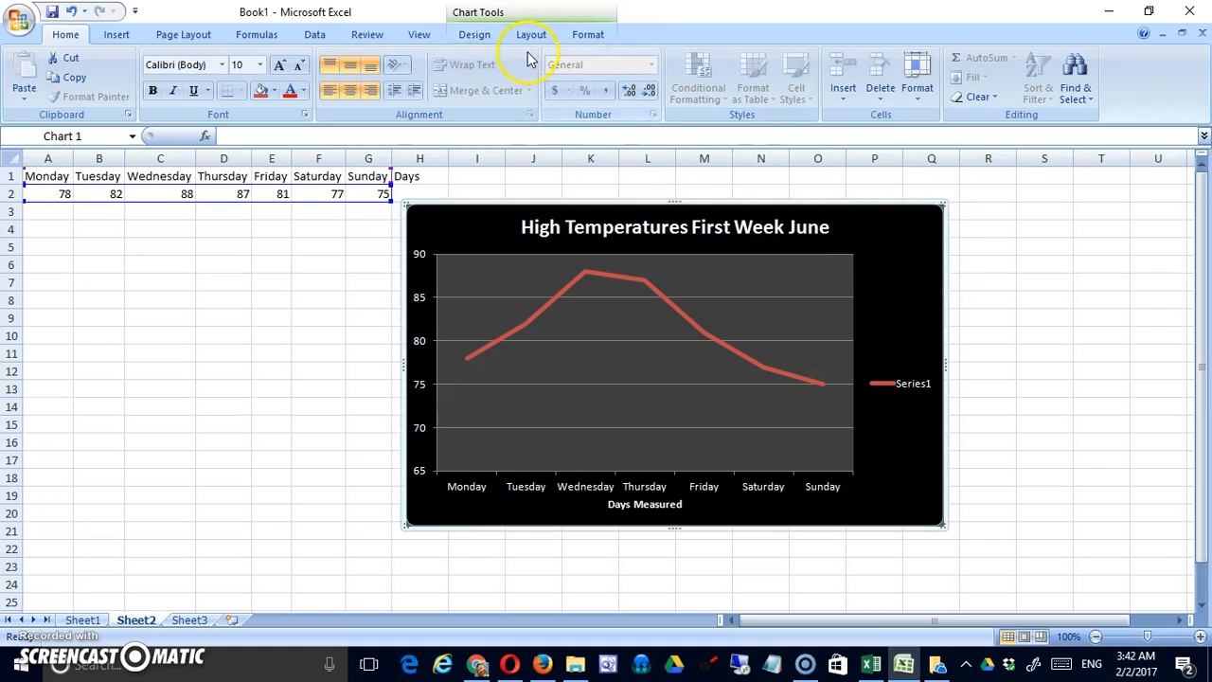
click(531, 35)
click(323, 95)
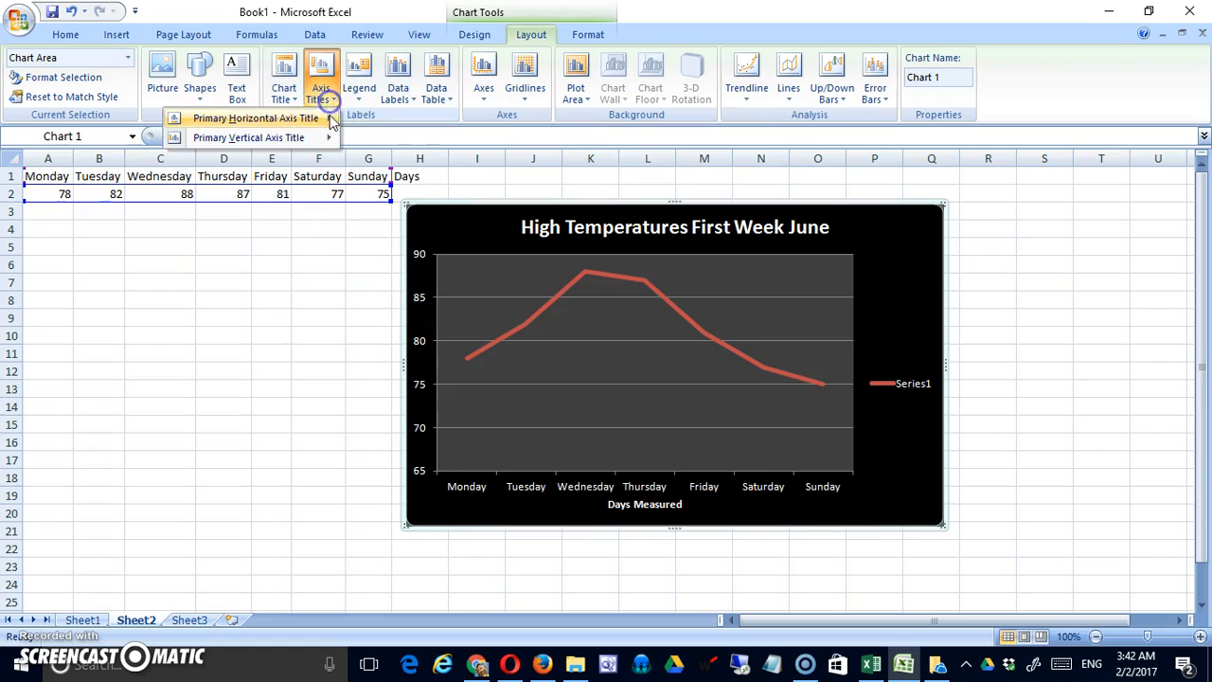
mouse_move(300, 139)
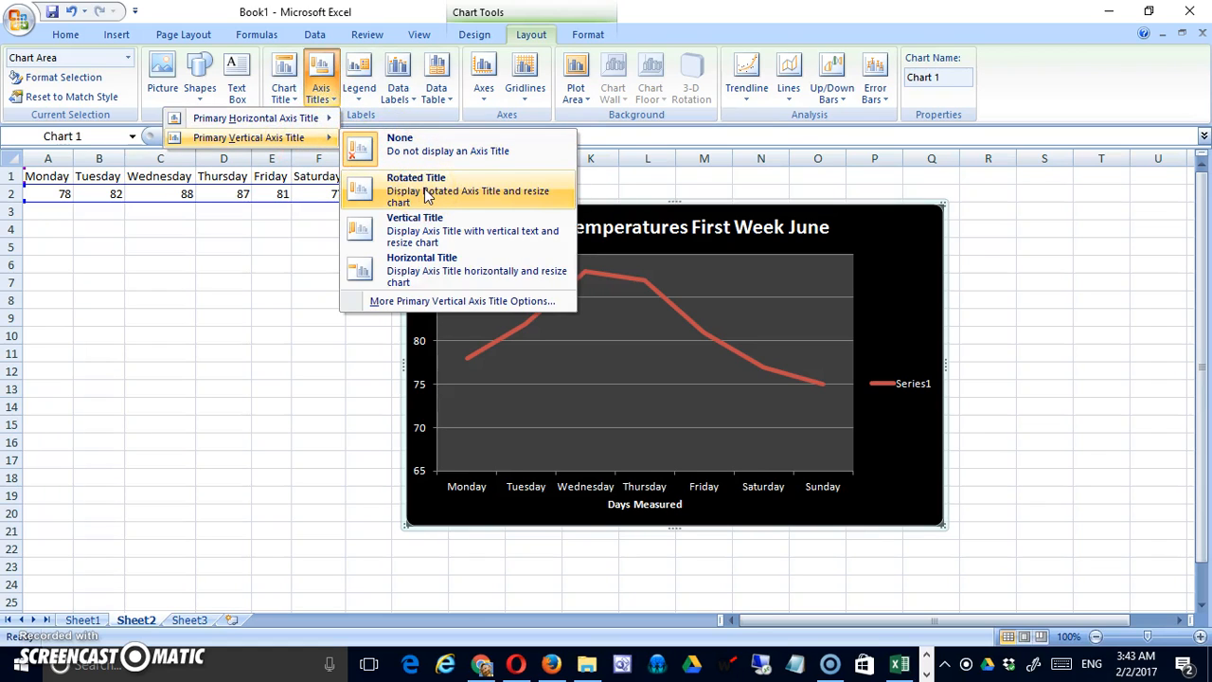
click(433, 235)
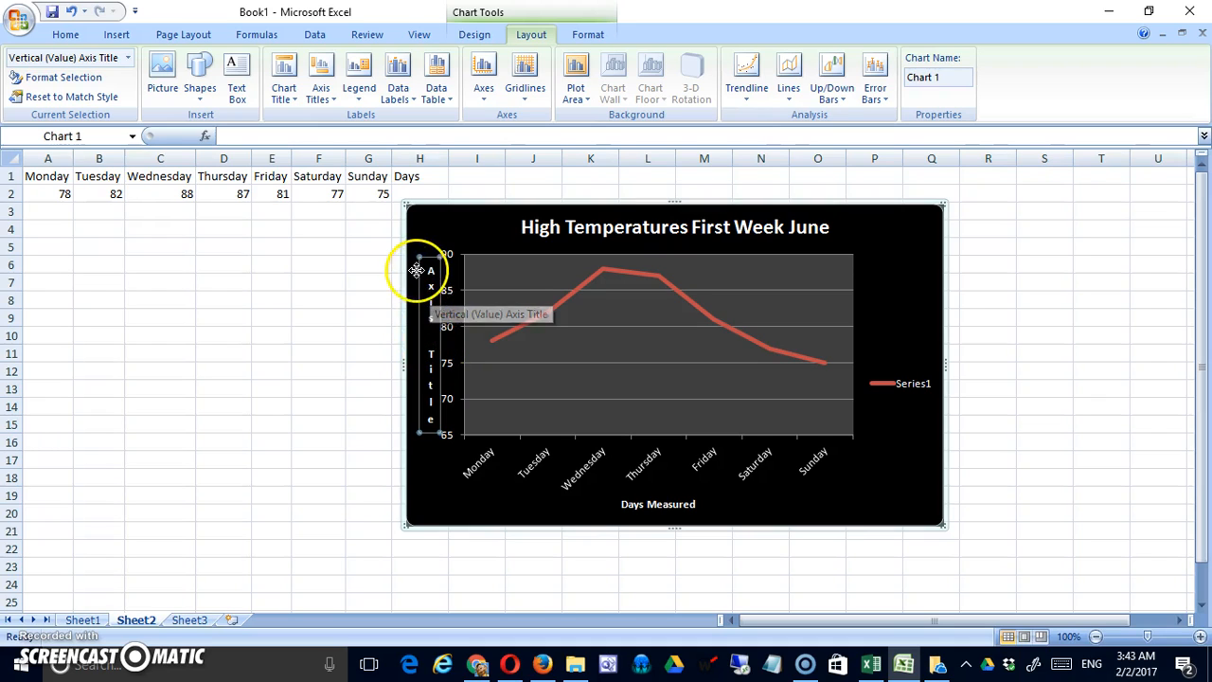
drag(429, 260, 435, 419)
text(Degrees F)
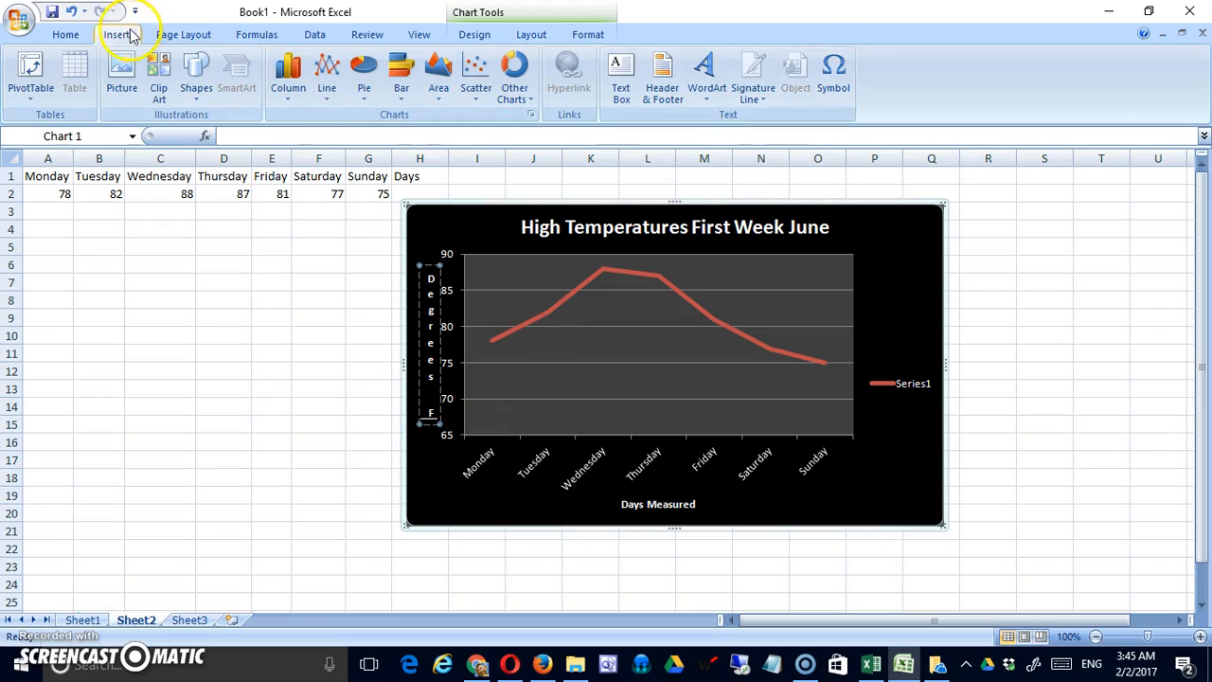
- Open the Symbol dialog for the vertical axis title and set its font to Symbol
click(831, 73)
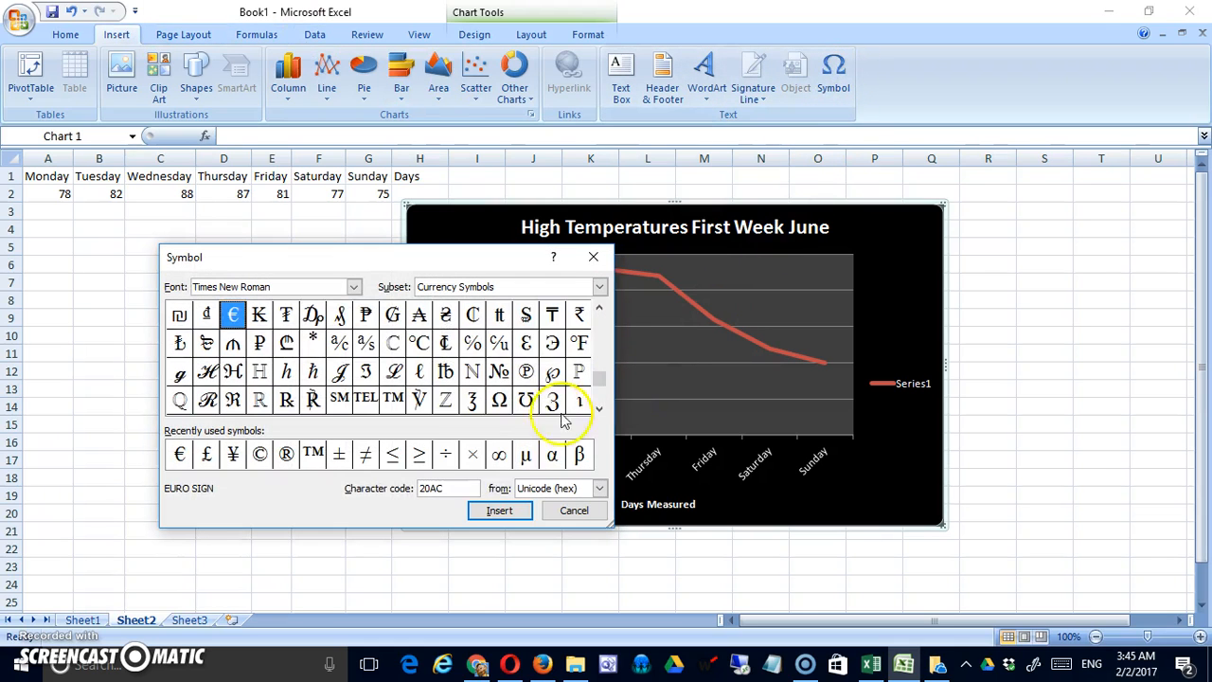
click(353, 287)
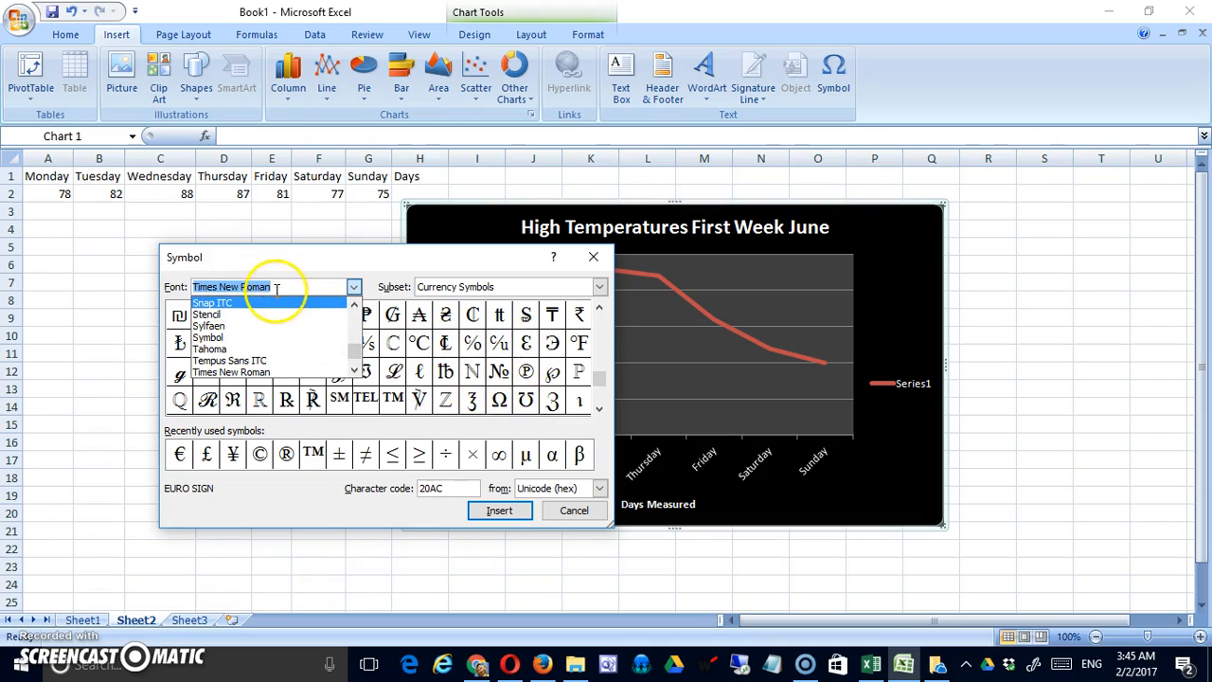
click(356, 370)
click(357, 370)
click(356, 370)
click(357, 370)
click(356, 371)
click(356, 370)
click(356, 370)
click(356, 370)
click(356, 370)
click(356, 370)
click(356, 371)
click(356, 370)
click(356, 371)
click(356, 370)
click(356, 370)
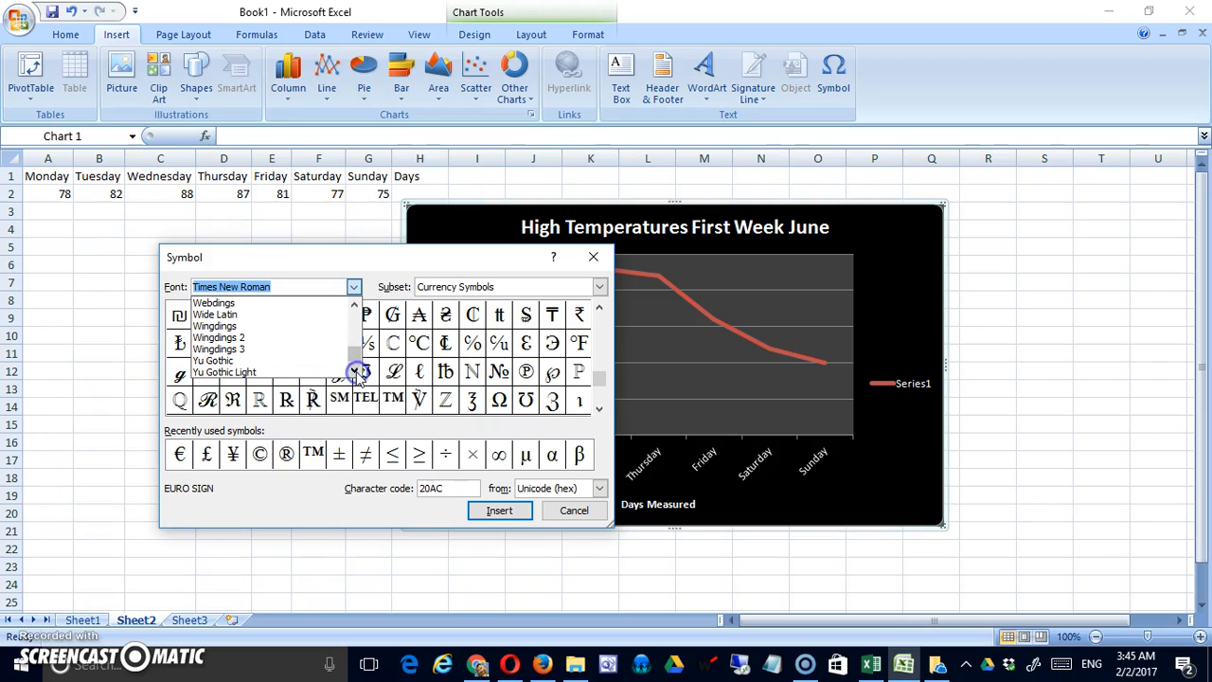
drag(356, 360, 358, 354)
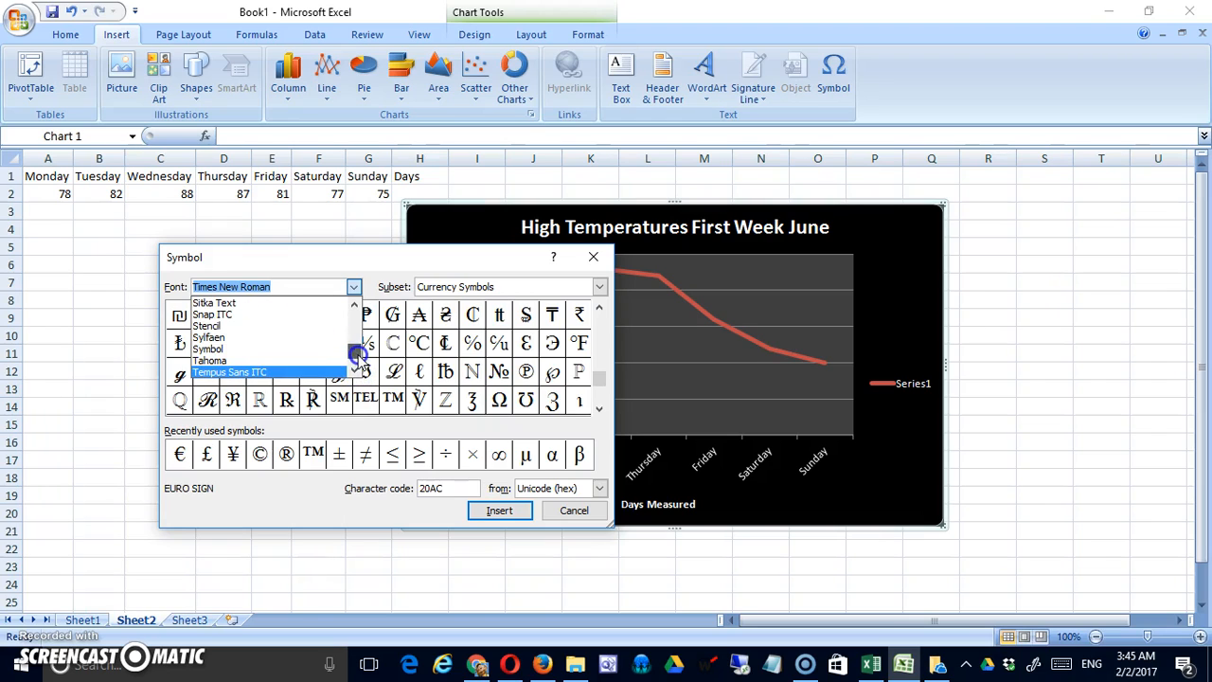
click(292, 349)
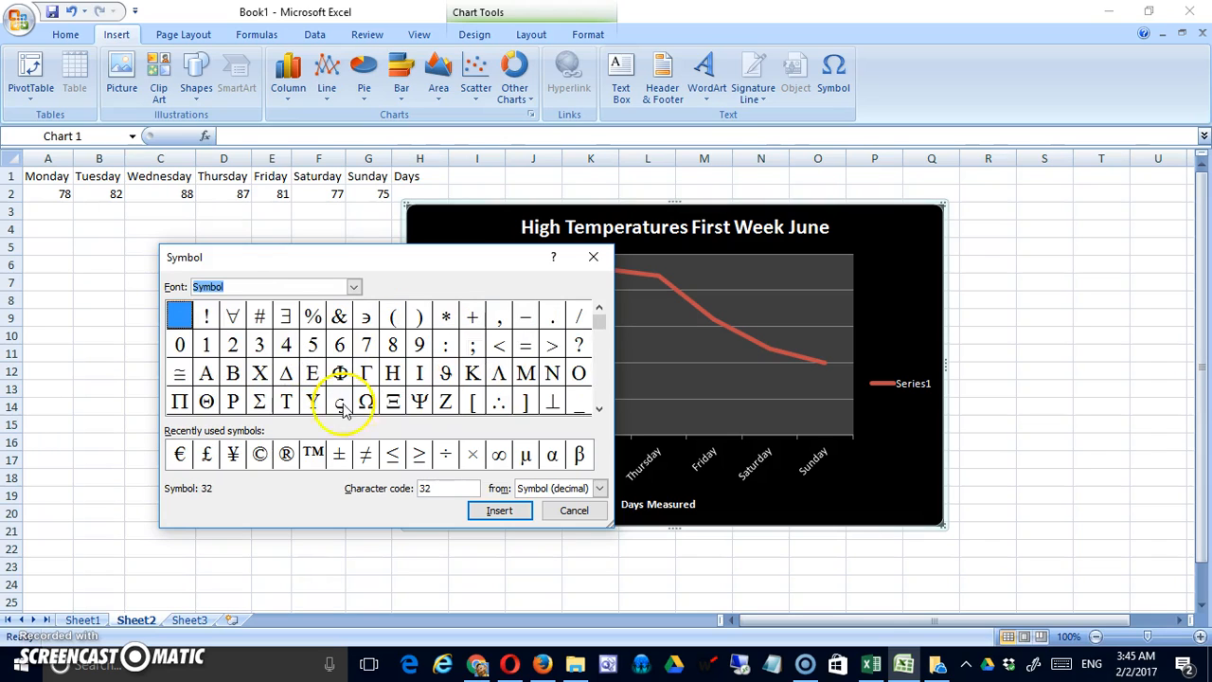
- Insert the degree sign, character code 176, after the F in the vertical axis title
click(598, 410)
click(599, 410)
click(599, 410)
click(598, 410)
click(599, 410)
click(598, 410)
click(599, 410)
click(599, 410)
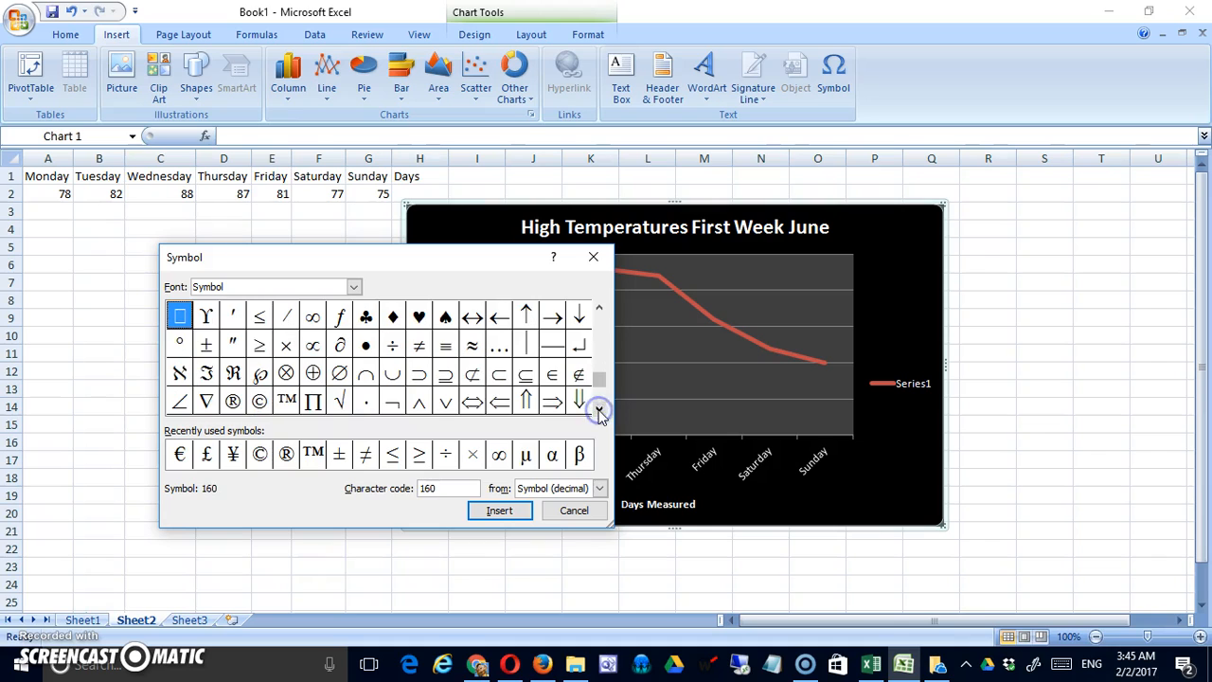
click(179, 347)
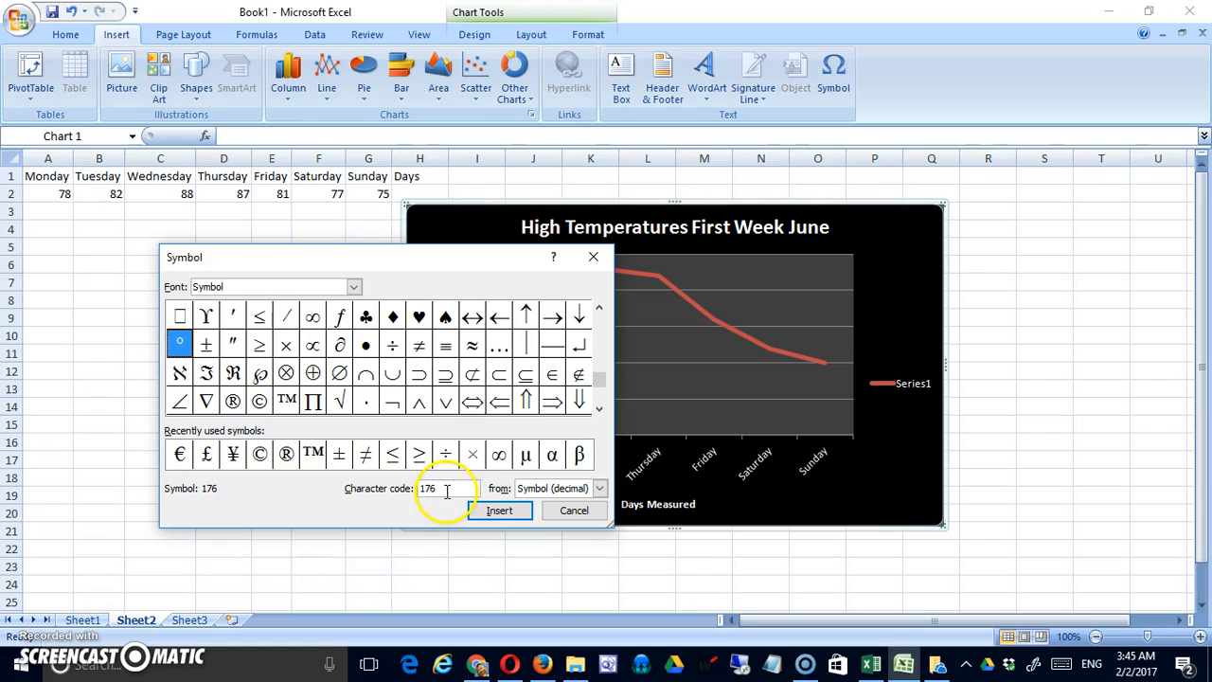
click(497, 510)
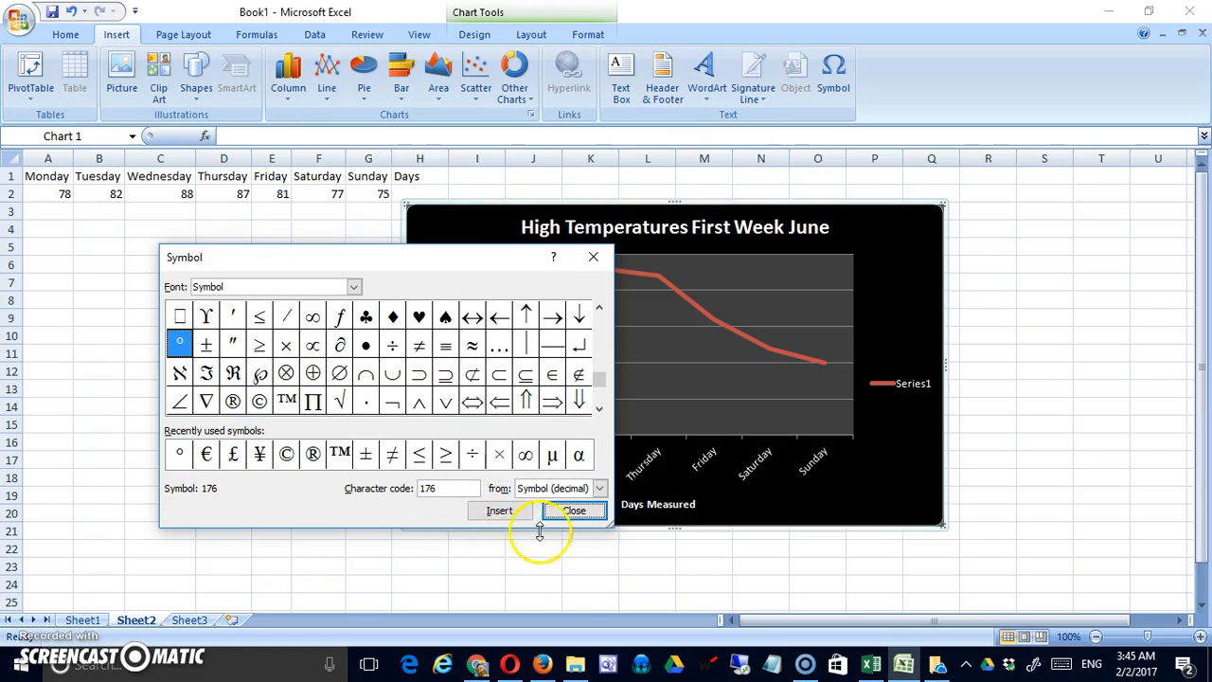
click(574, 510)
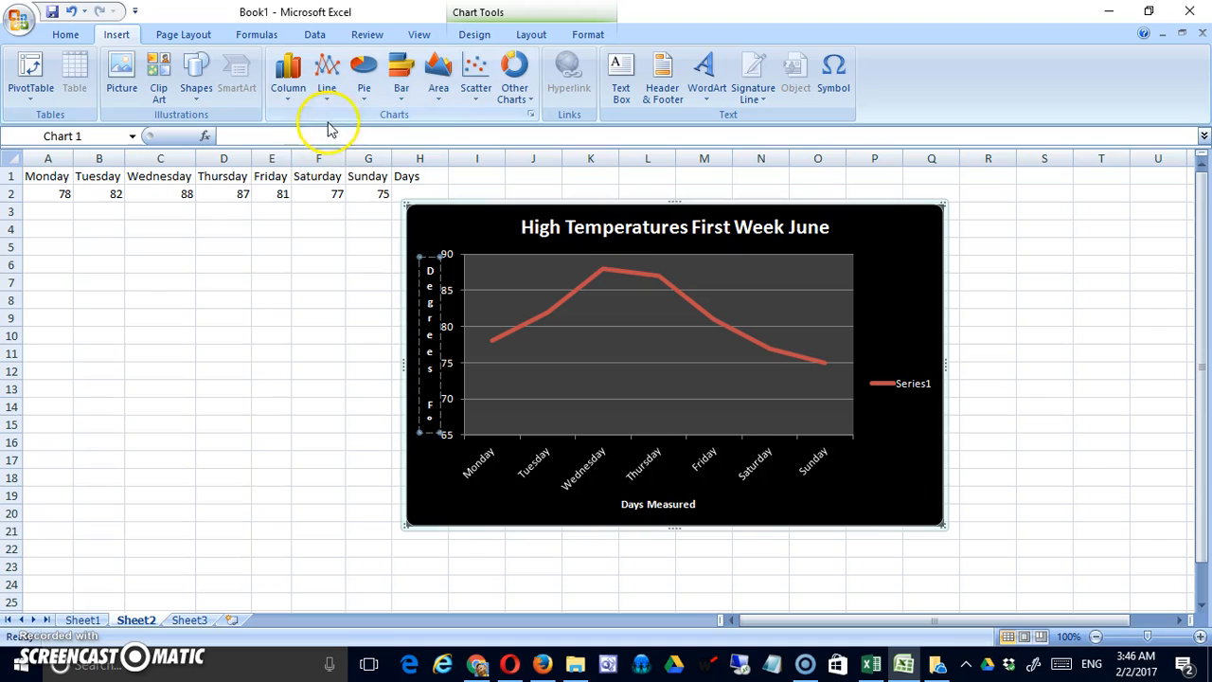
click(883, 230)
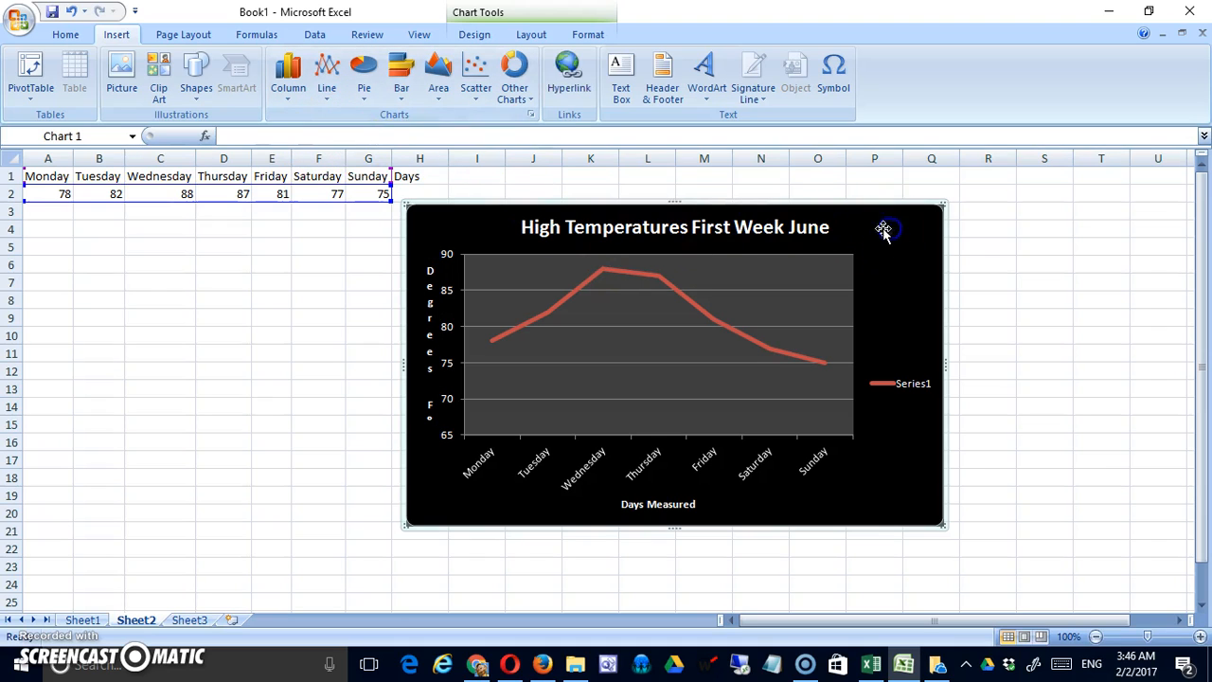
- Change the primary vertical axis title from stacked letters to a rotated title
click(531, 35)
click(327, 99)
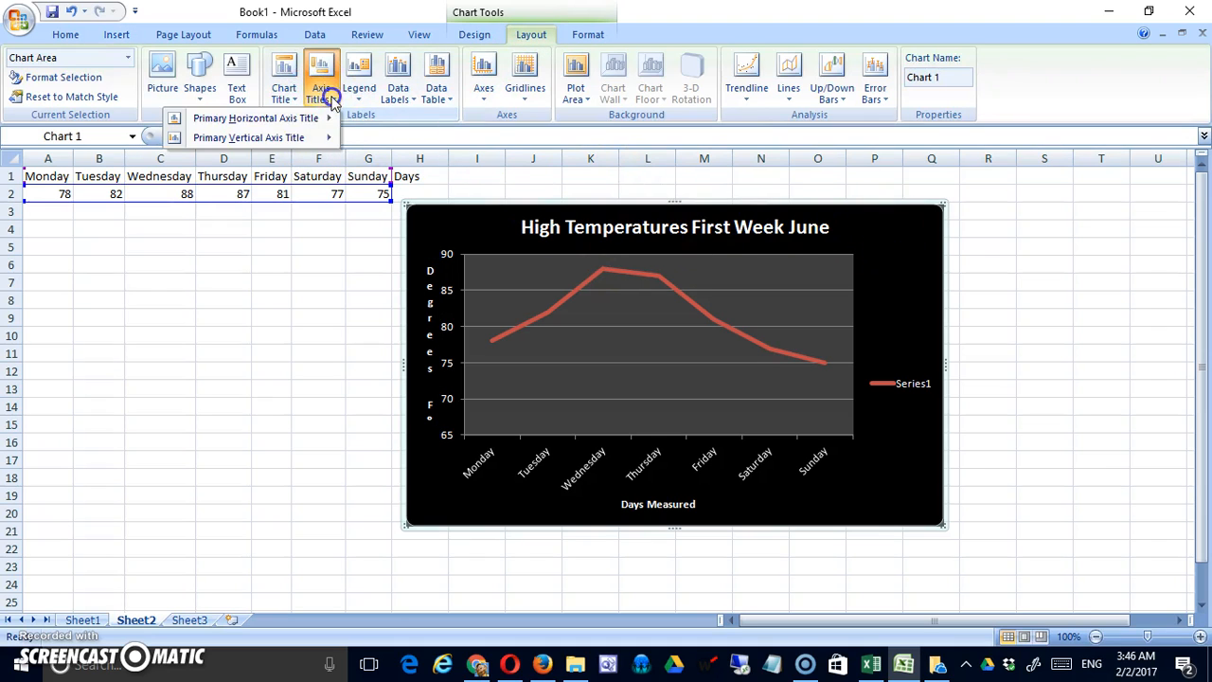
mouse_move(310, 139)
click(402, 186)
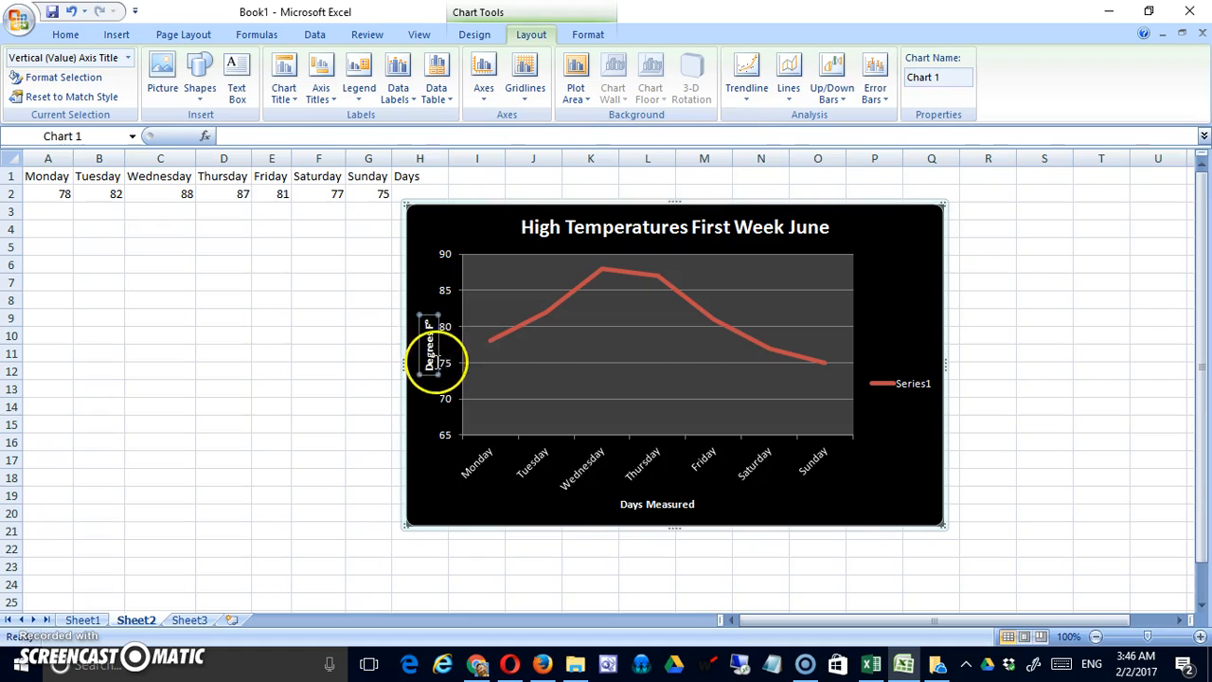
- Set the vertical axis title's font size to 18
click(68, 34)
click(260, 65)
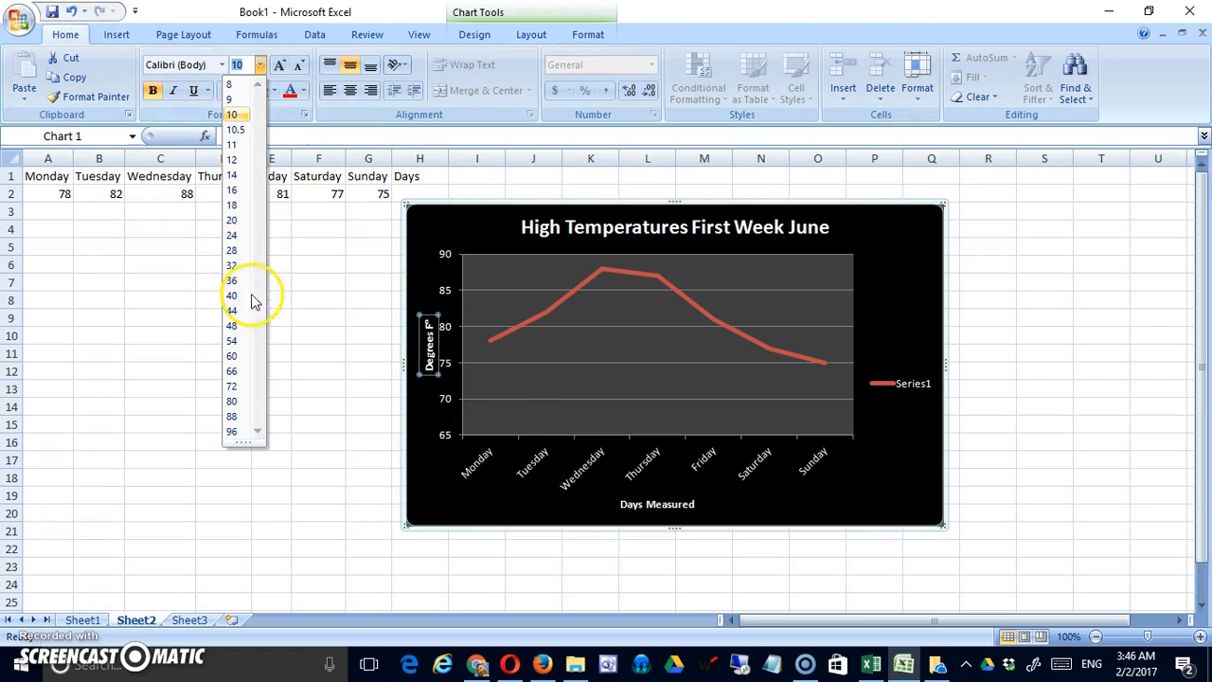
click(237, 207)
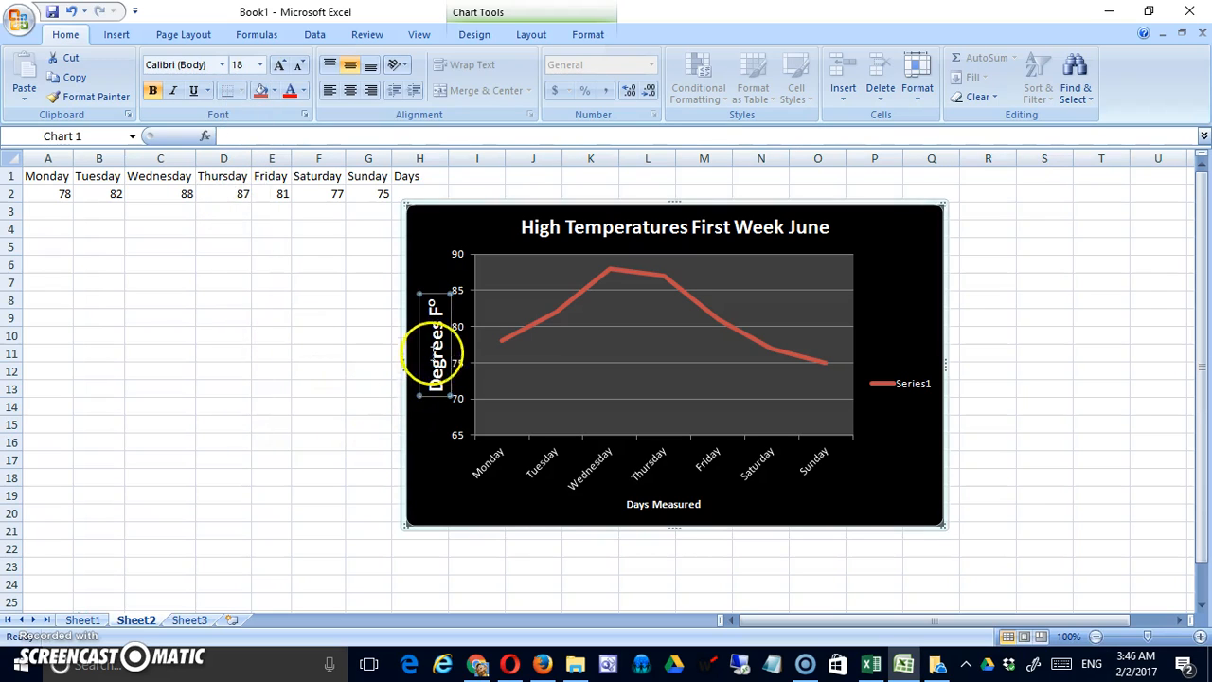
right_click(435, 303)
click(299, 435)
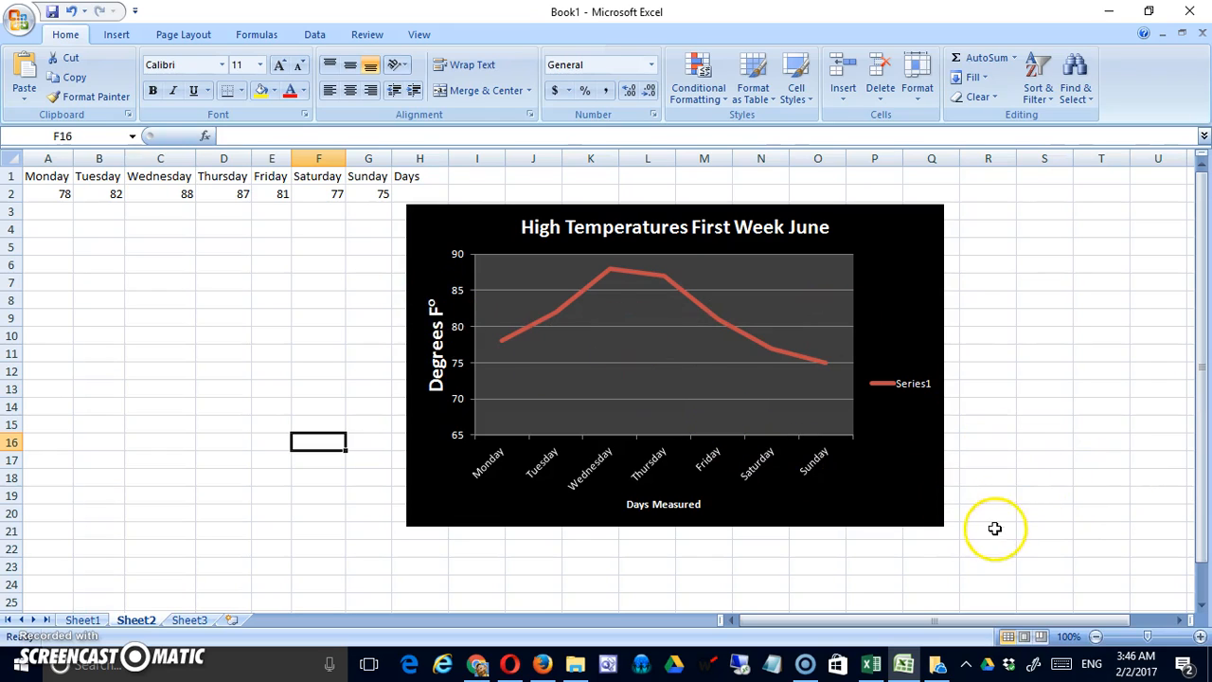
- Set the font size of the "Days Measured" horizontal axis title to 18
click(665, 502)
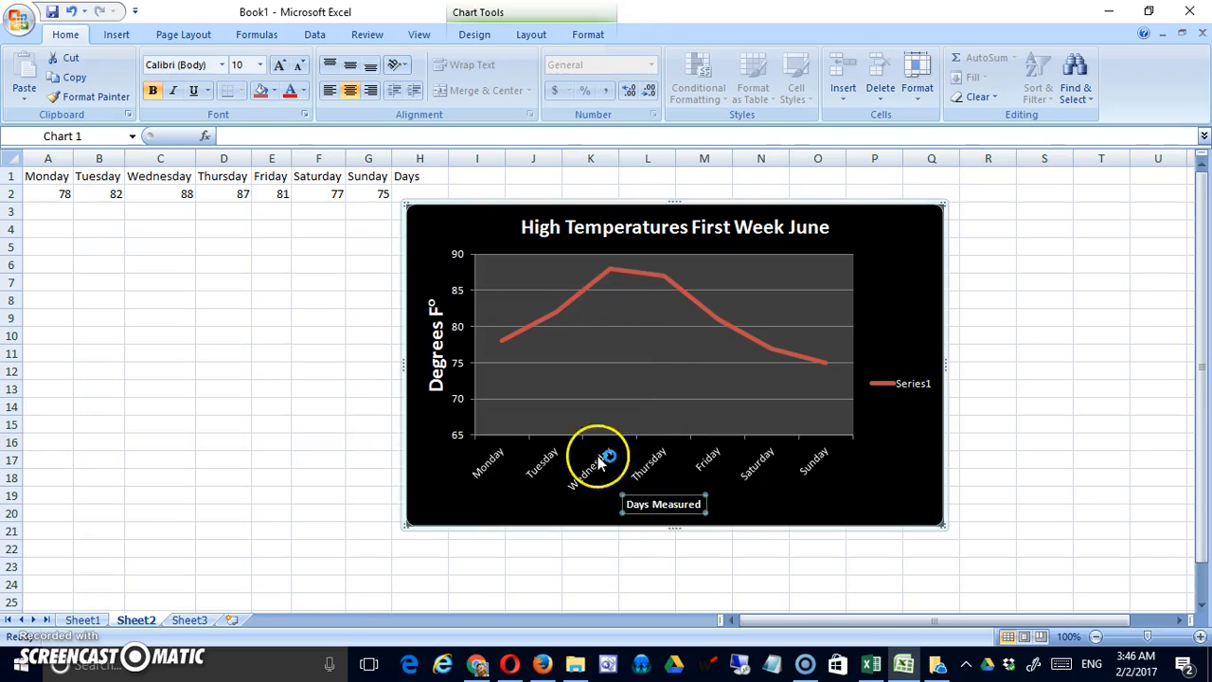
click(260, 64)
click(236, 198)
- Enlarge the chart title "High Temperatures First Week June" to font size 24
click(552, 216)
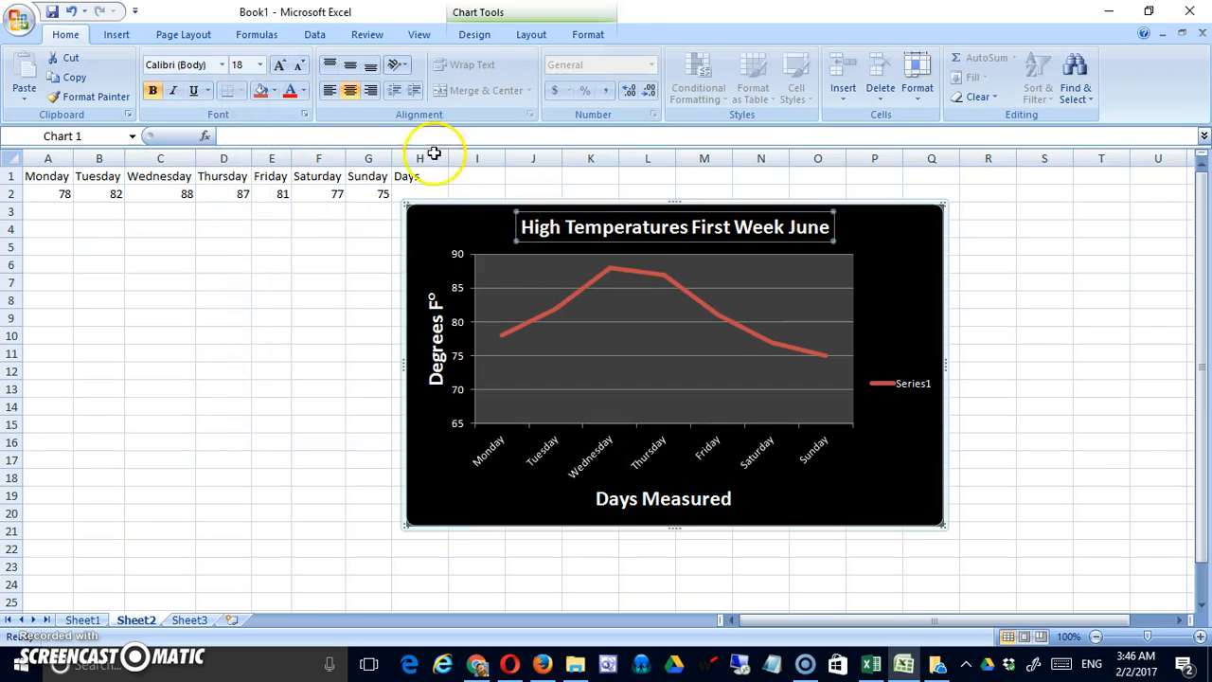
click(260, 64)
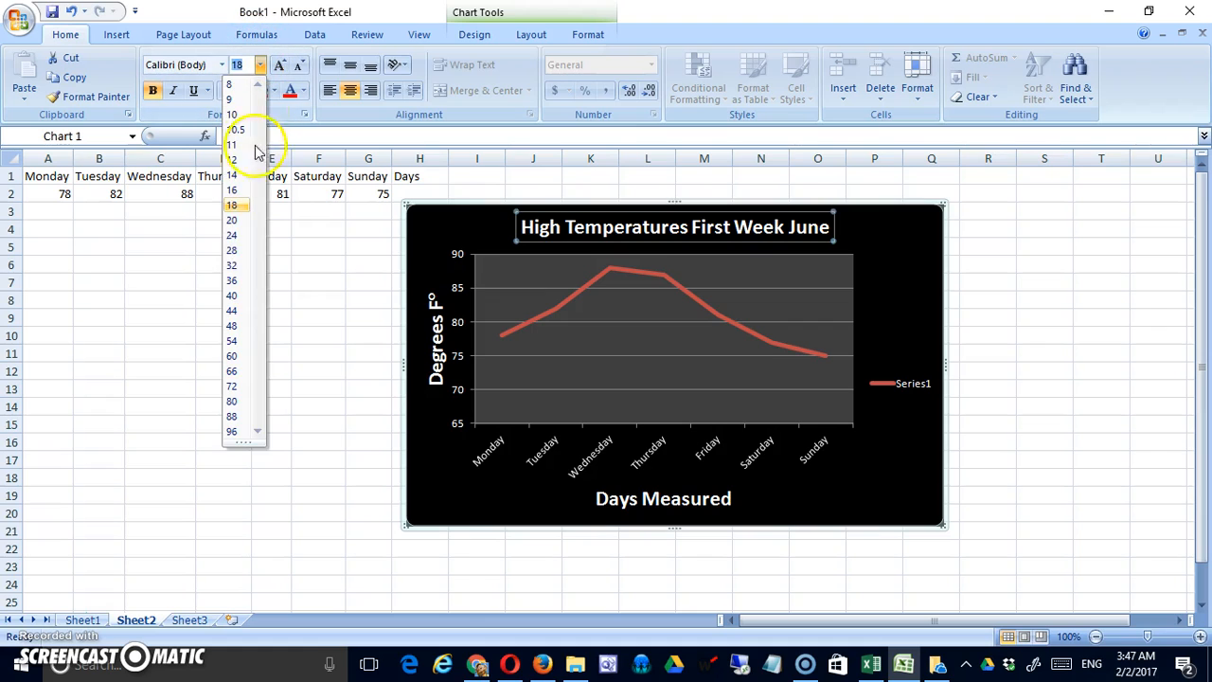
click(235, 242)
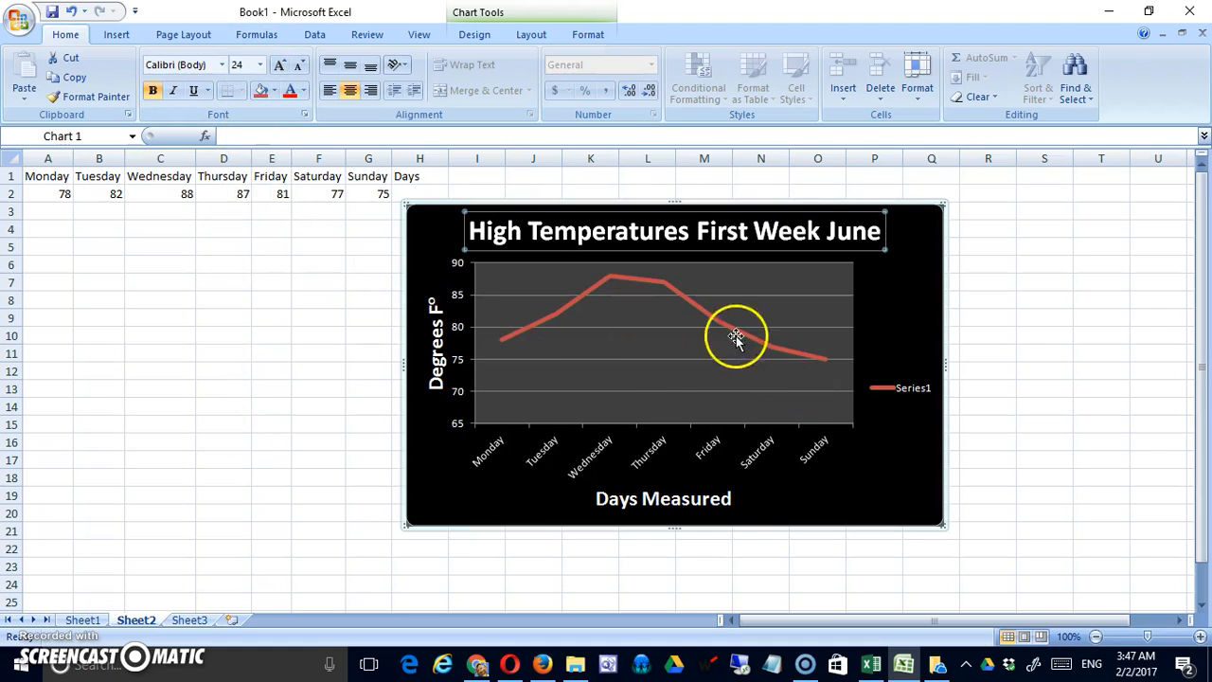
- Open the format settings of the temperature line's data series and set its marker fill to solid
click(787, 346)
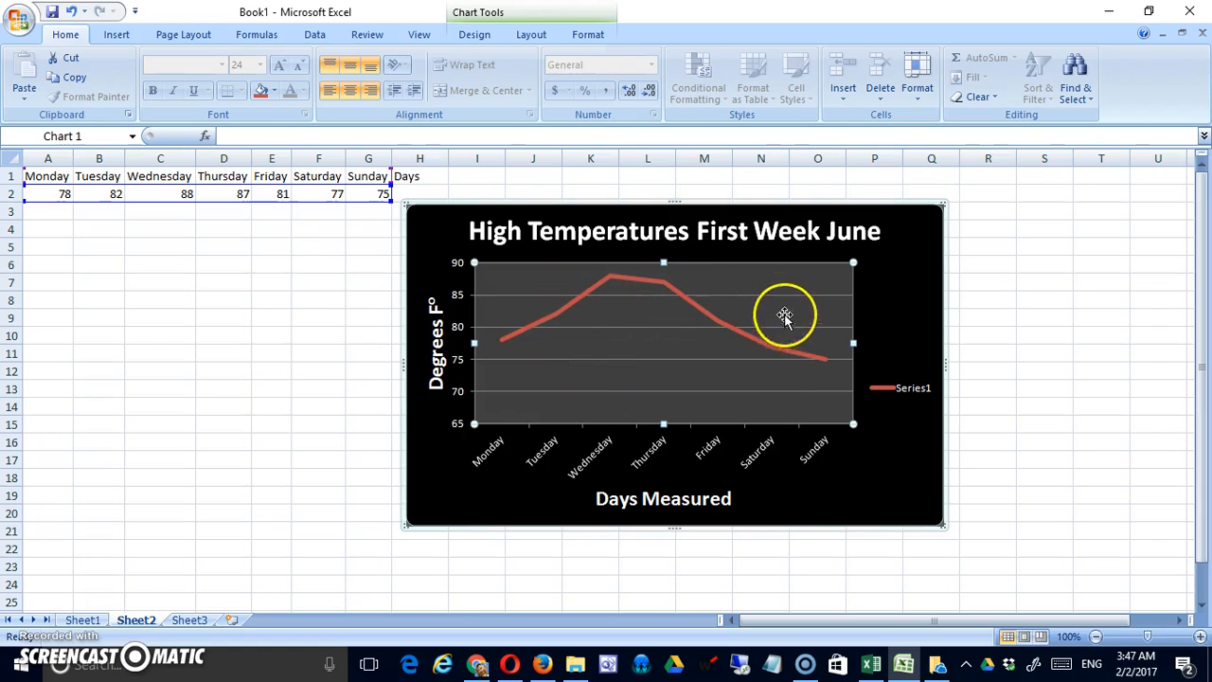
click(685, 302)
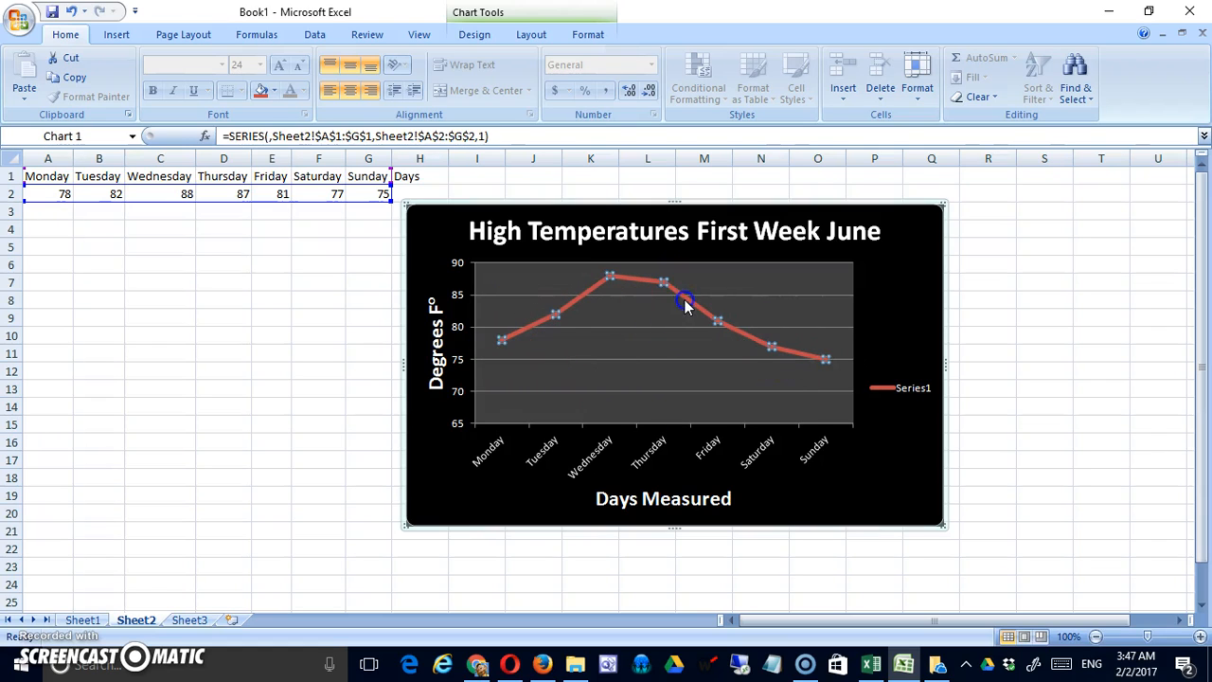
right_click(685, 303)
click(584, 450)
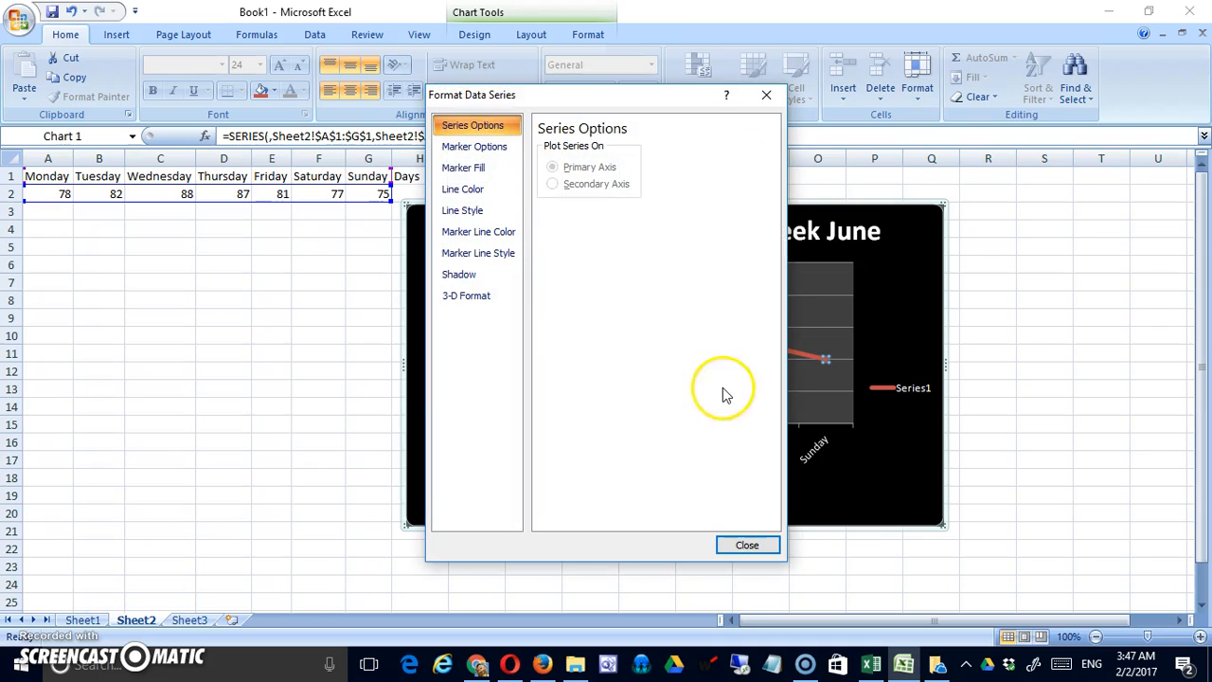
click(466, 172)
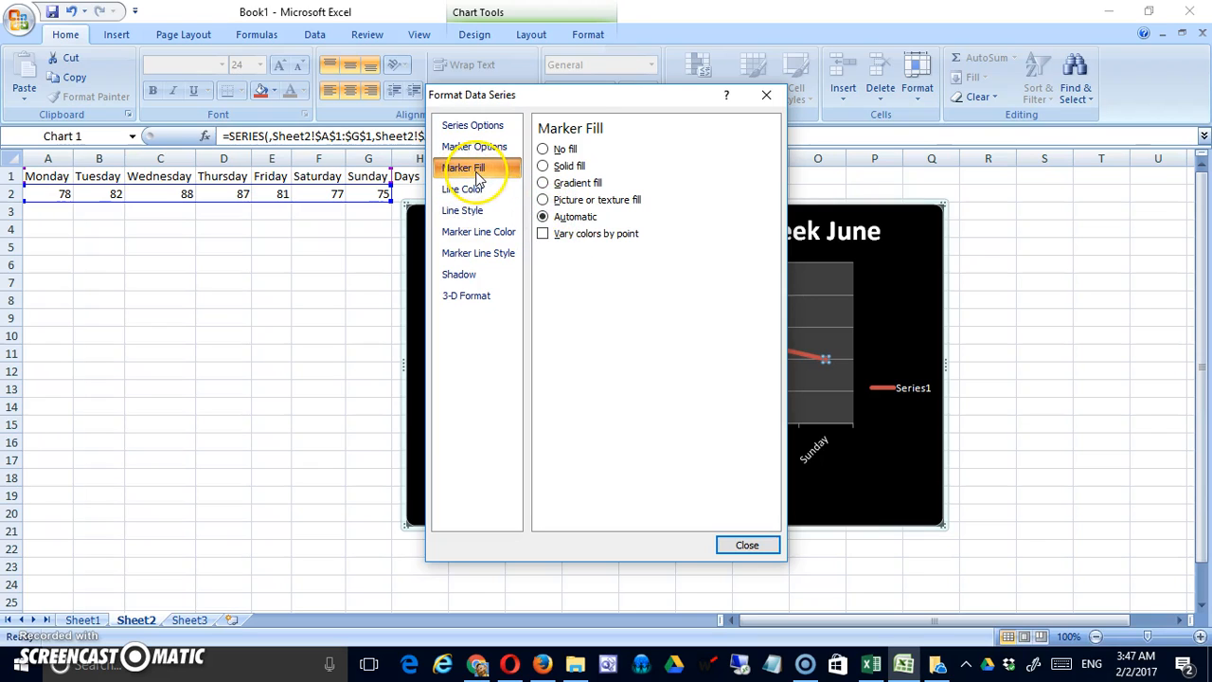
click(543, 166)
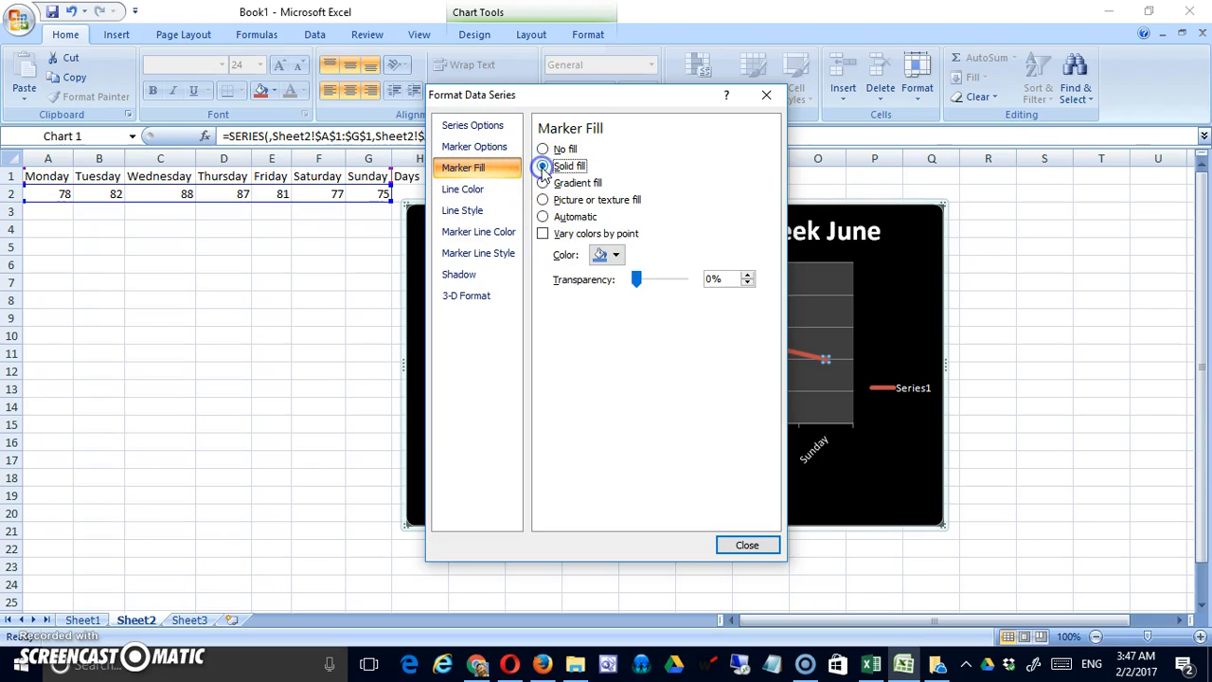
- Give the temperature line built-in markers, using the fourth marker type in the list, and close the series formatting
click(475, 146)
click(553, 185)
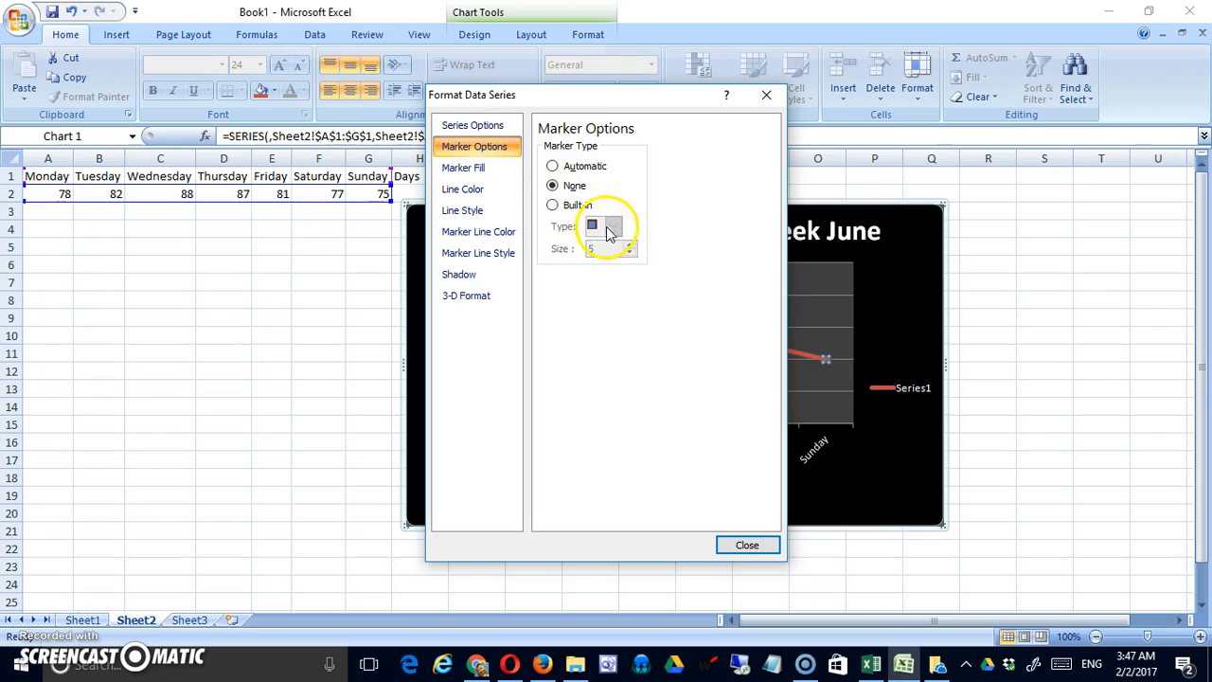
click(553, 206)
click(612, 229)
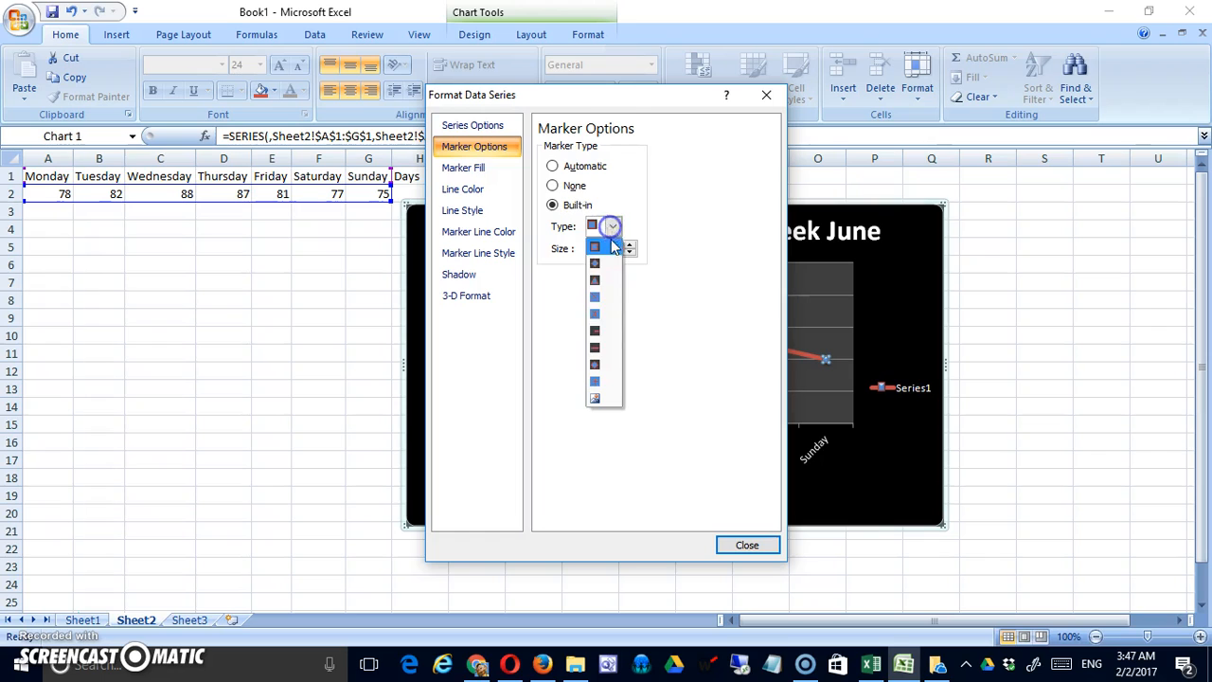
click(610, 304)
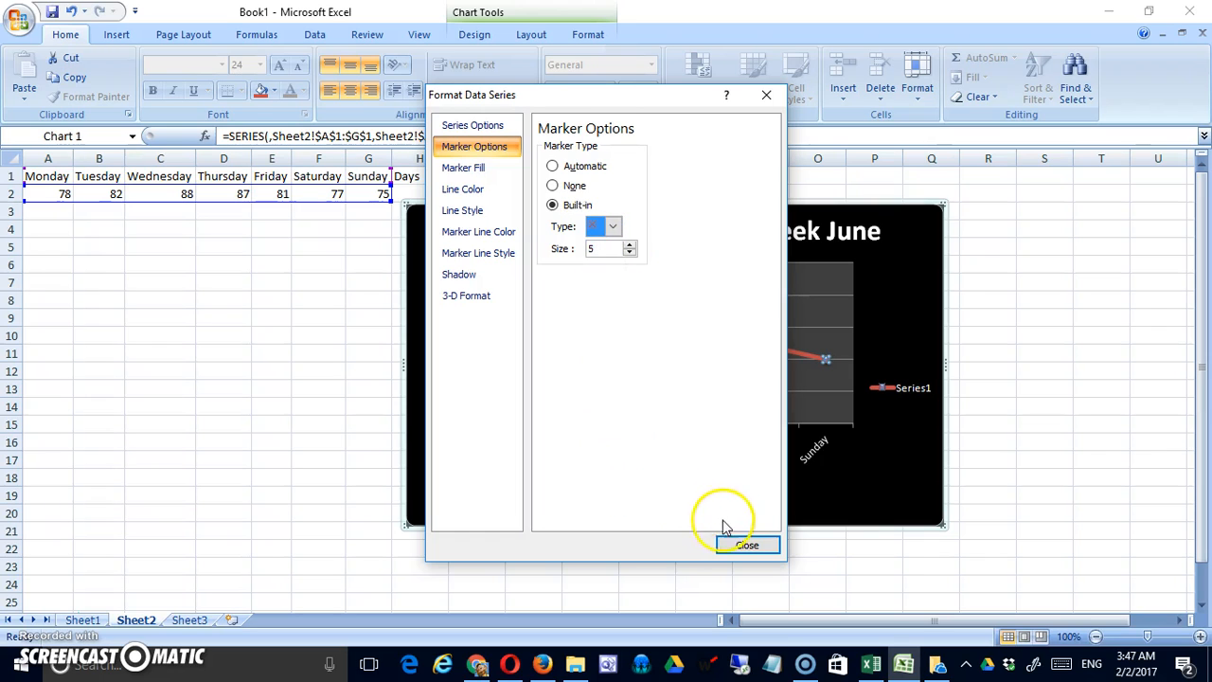
click(741, 546)
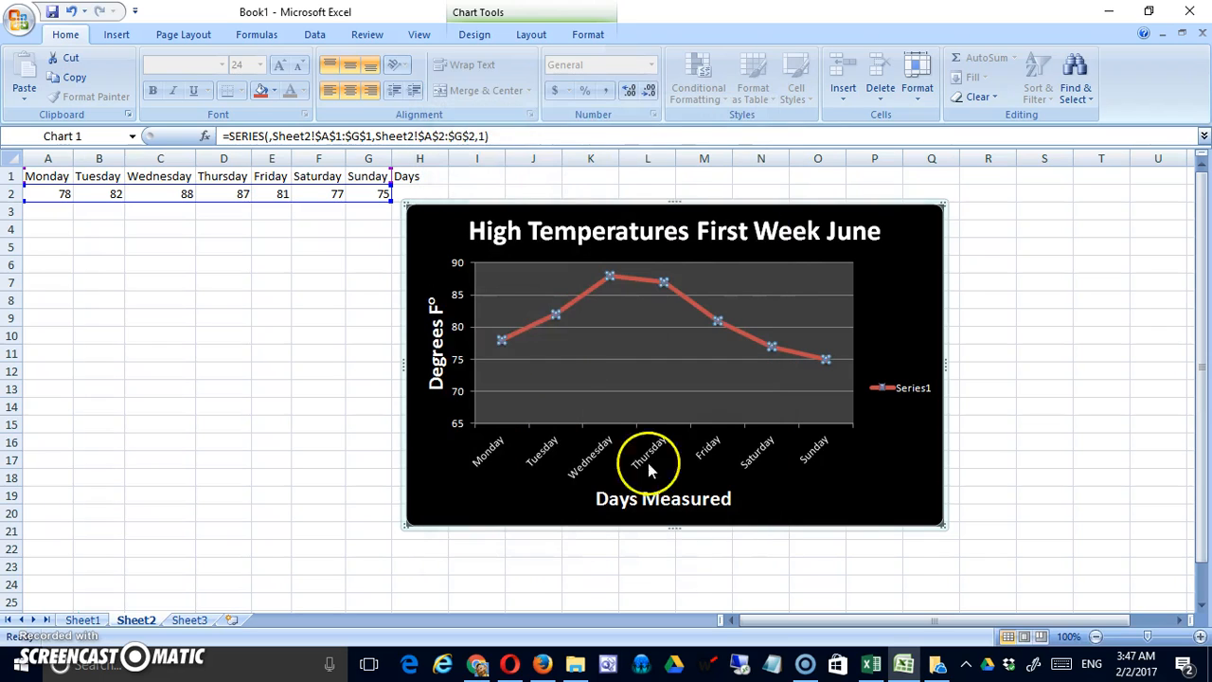
click(605, 337)
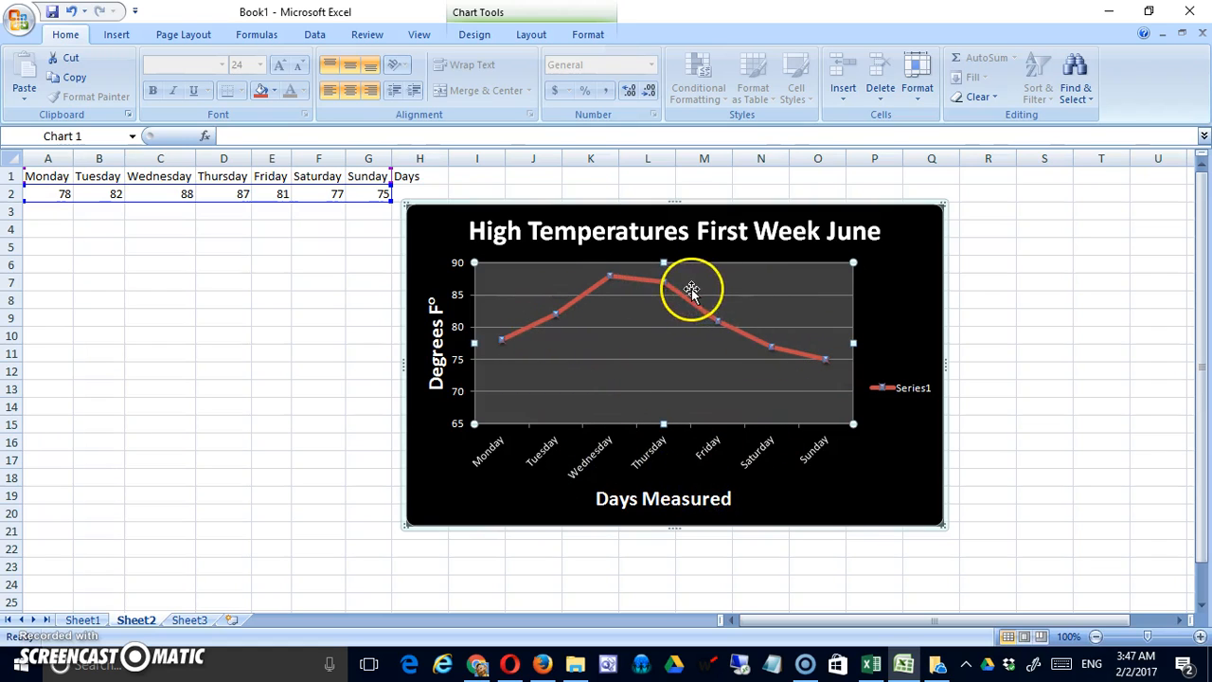
- Delete the "Days" text from cell H1
click(227, 301)
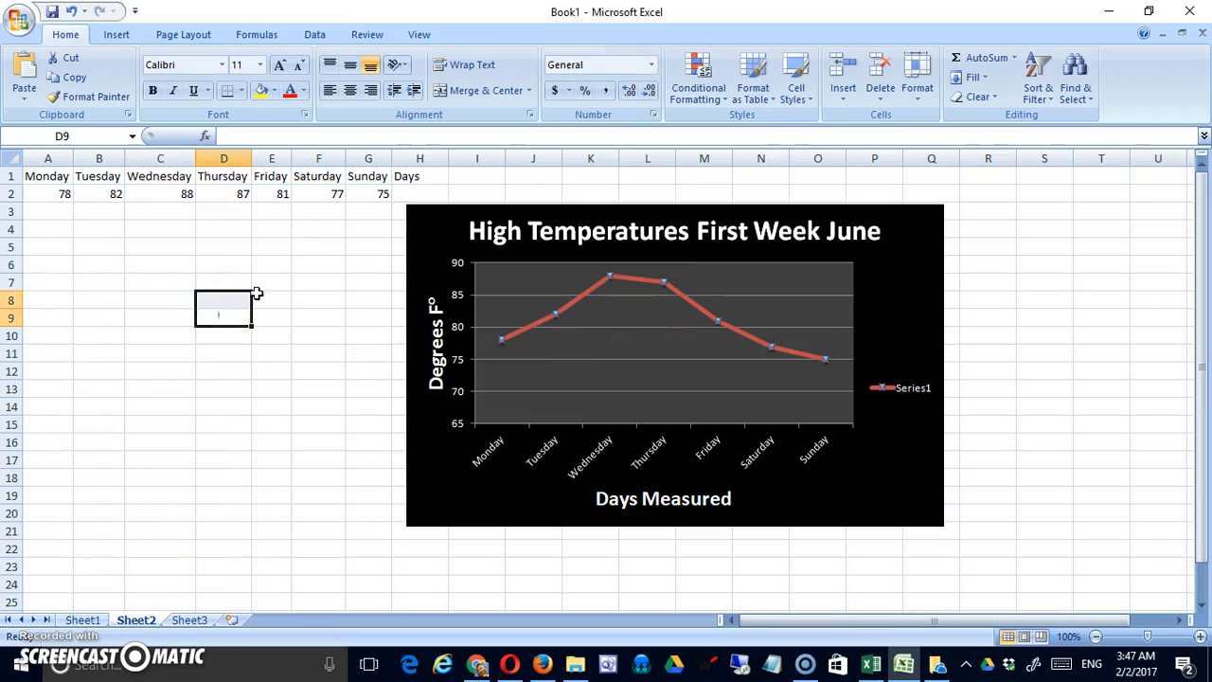
click(428, 174)
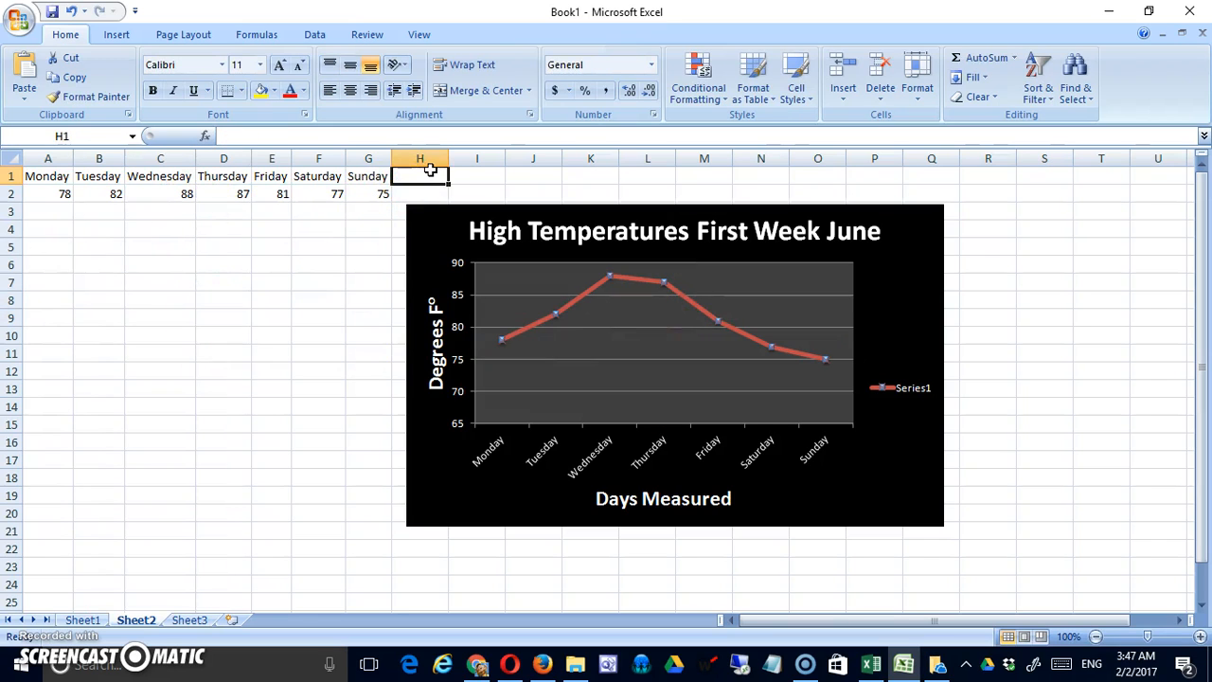
click(182, 299)
- Insert an empty column before the Monday column
click(53, 158)
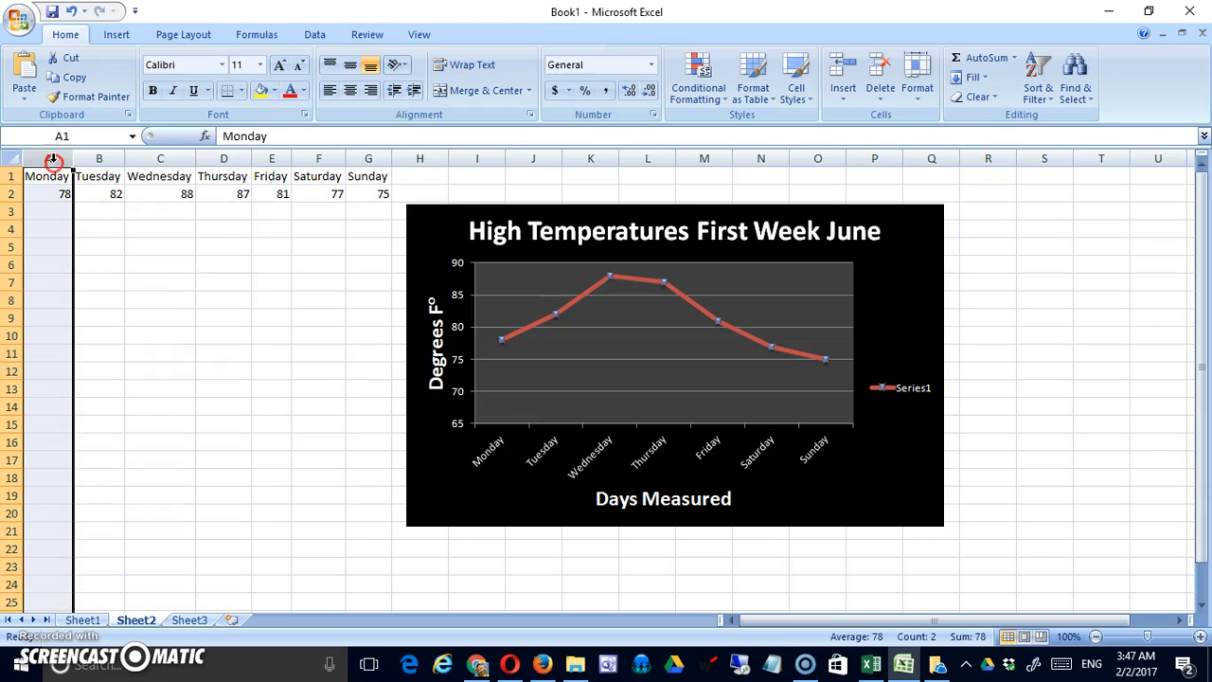
right_click(53, 158)
click(90, 251)
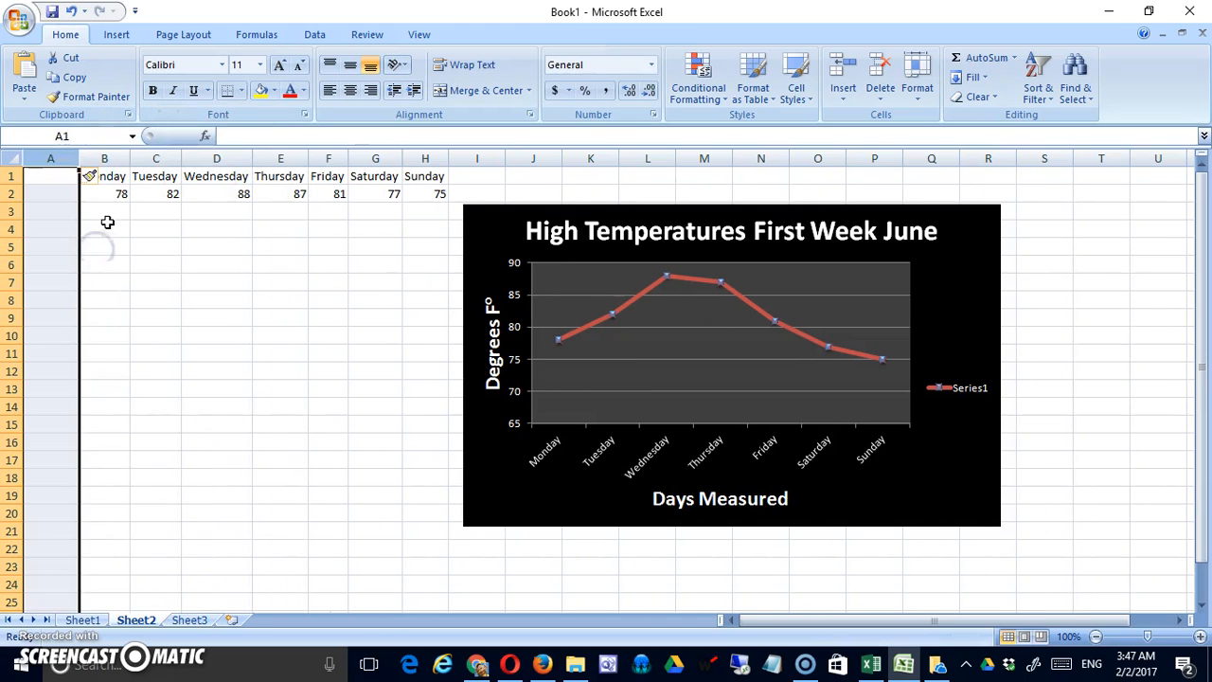
- Label the data rows in the new column with "High" in A2 and "Low" in A3
click(54, 196)
text(High)
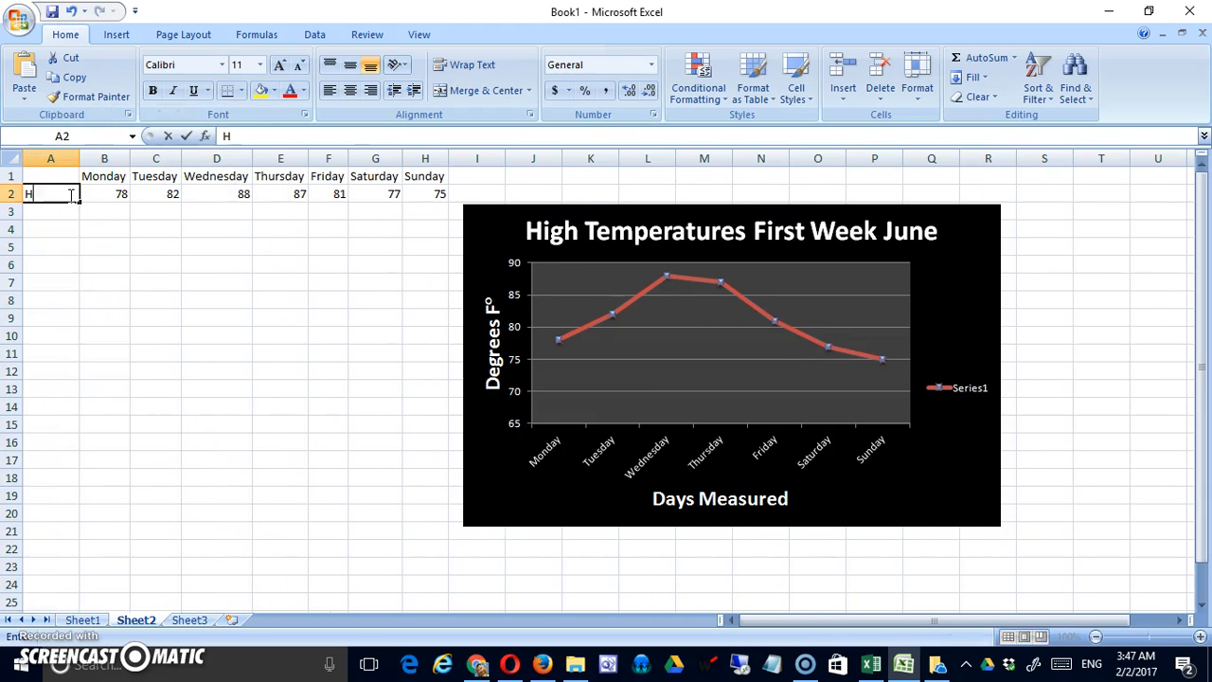
key(Tab)
key(Down)
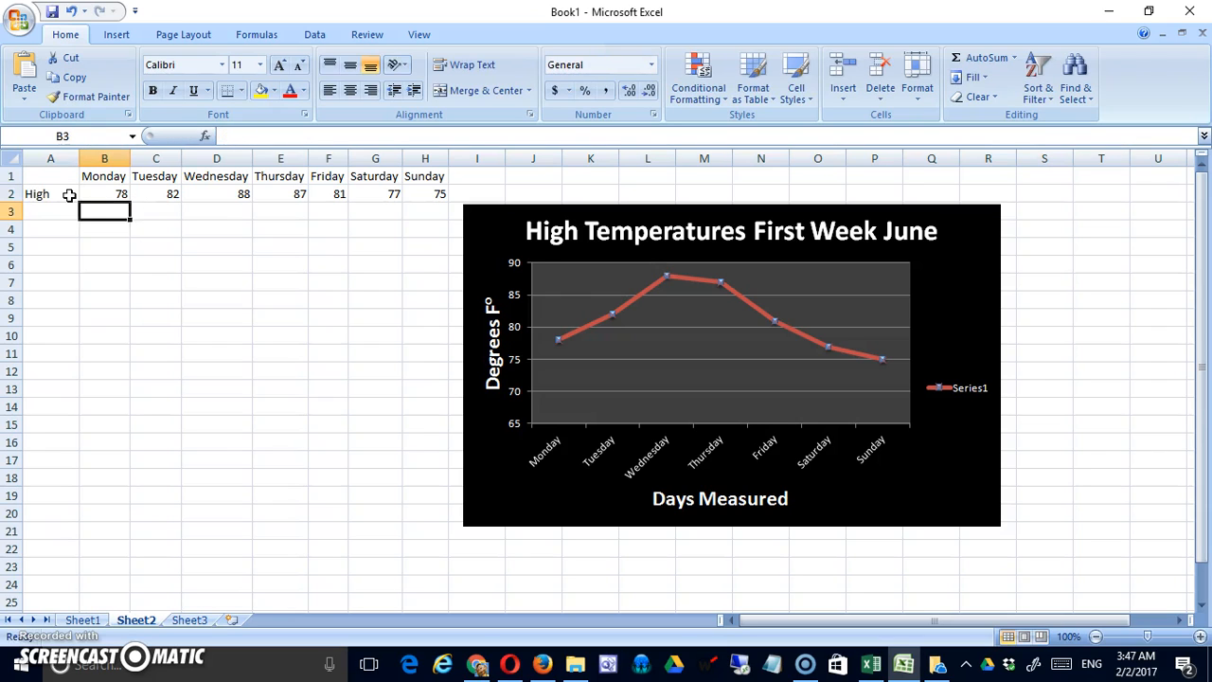
key(Left)
text(Lo)
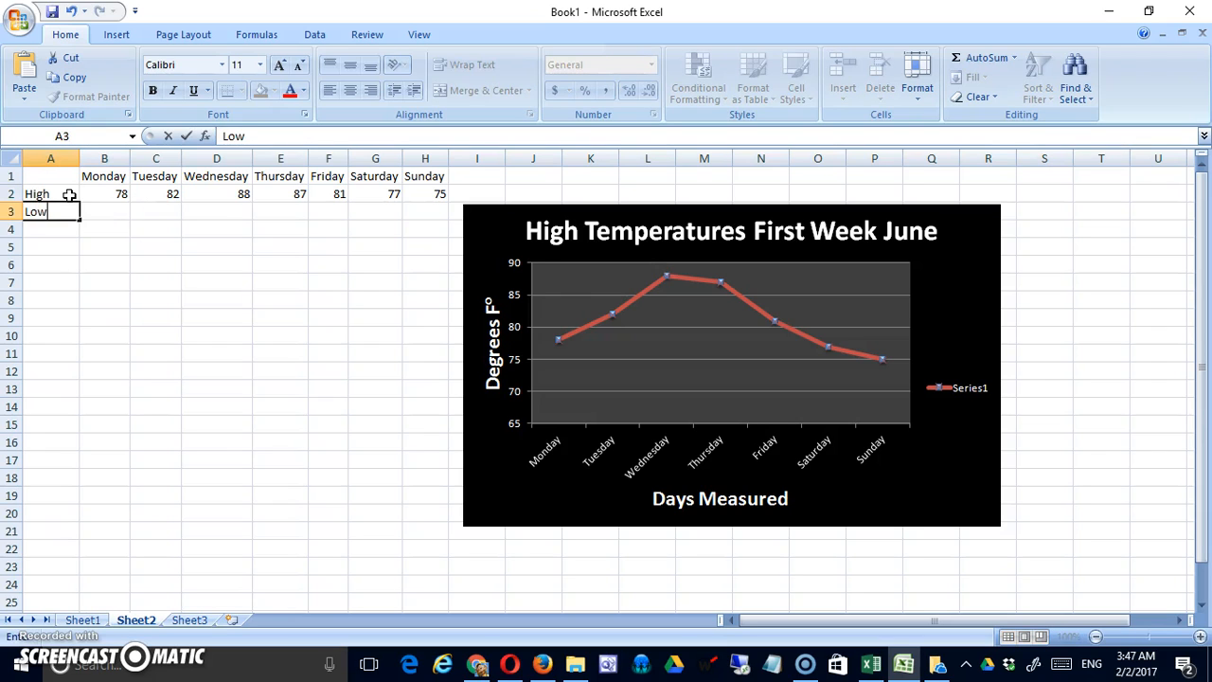
click(137, 248)
- Enter a formula in B3 that subtracts 15 from Monday's high in B2, and fill it across to Sunday in H3
click(114, 213)
text(=)
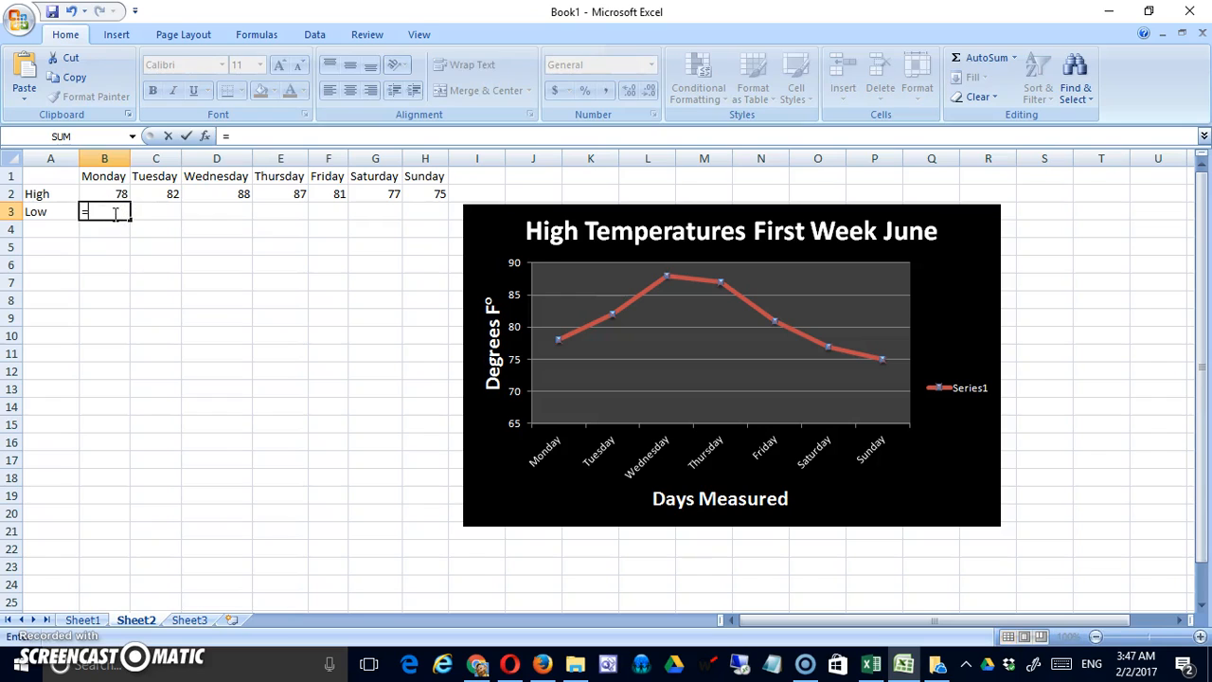
click(120, 195)
key(Return)
click(117, 210)
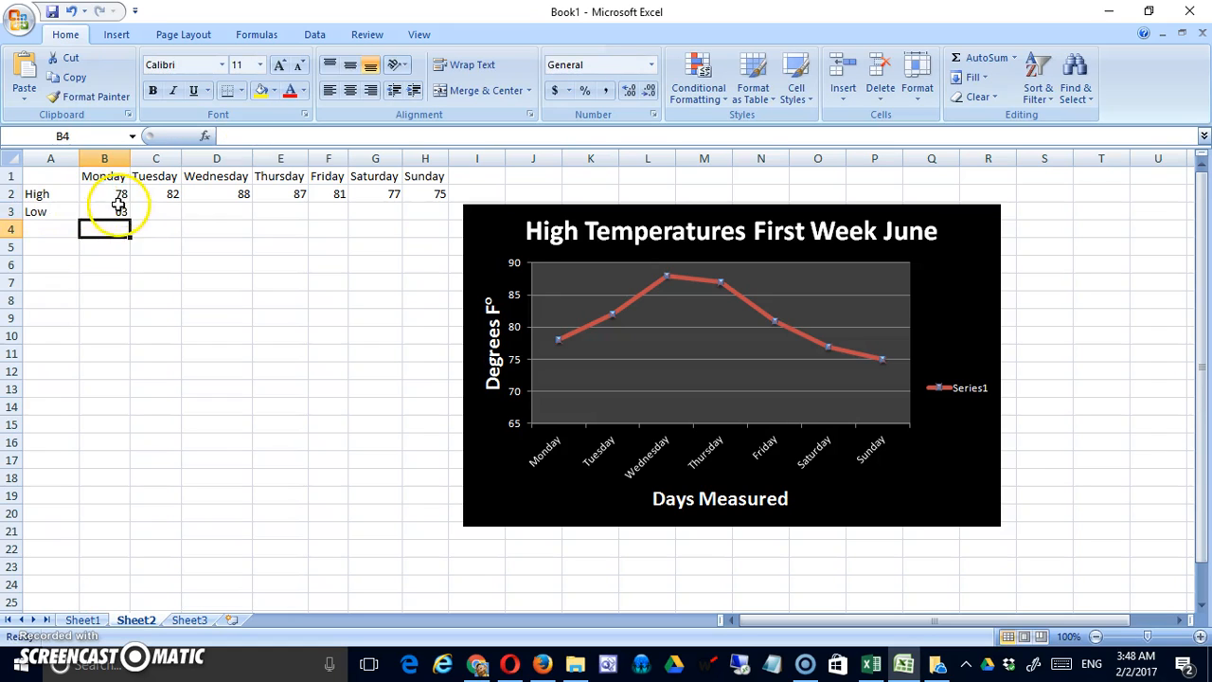
drag(129, 215, 428, 217)
click(403, 262)
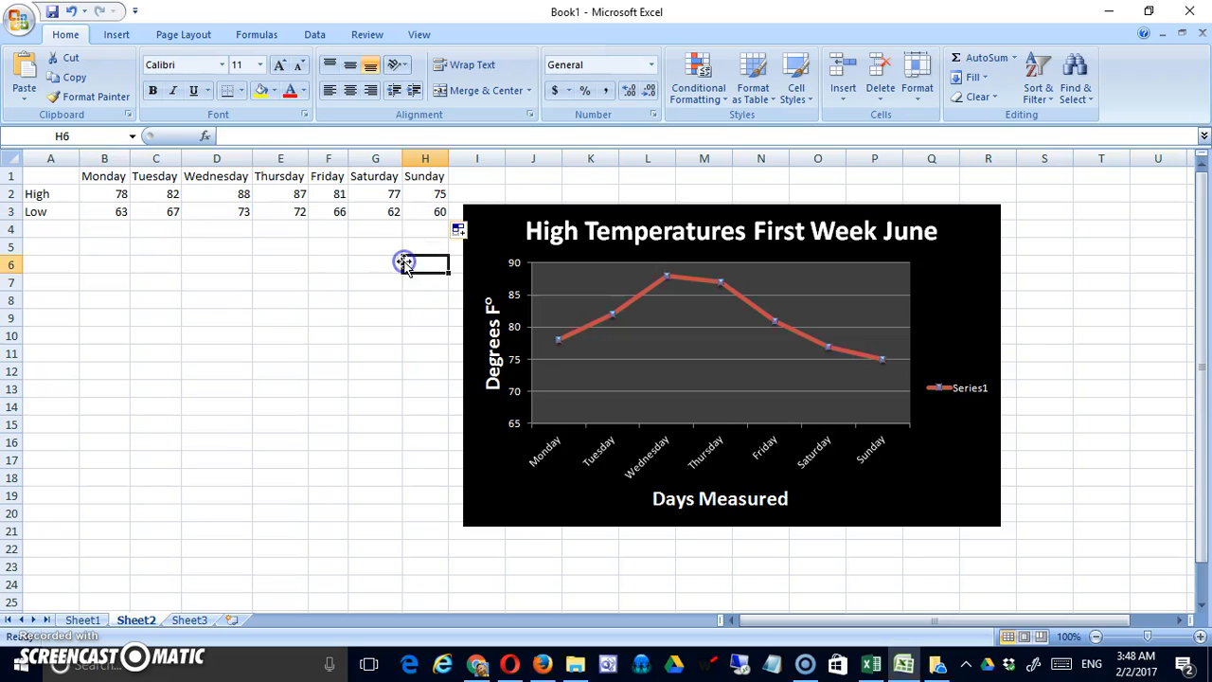
- Change the chart's source data range to A1:H3 on Sheet2 so it plots both the High and Low rows
click(489, 251)
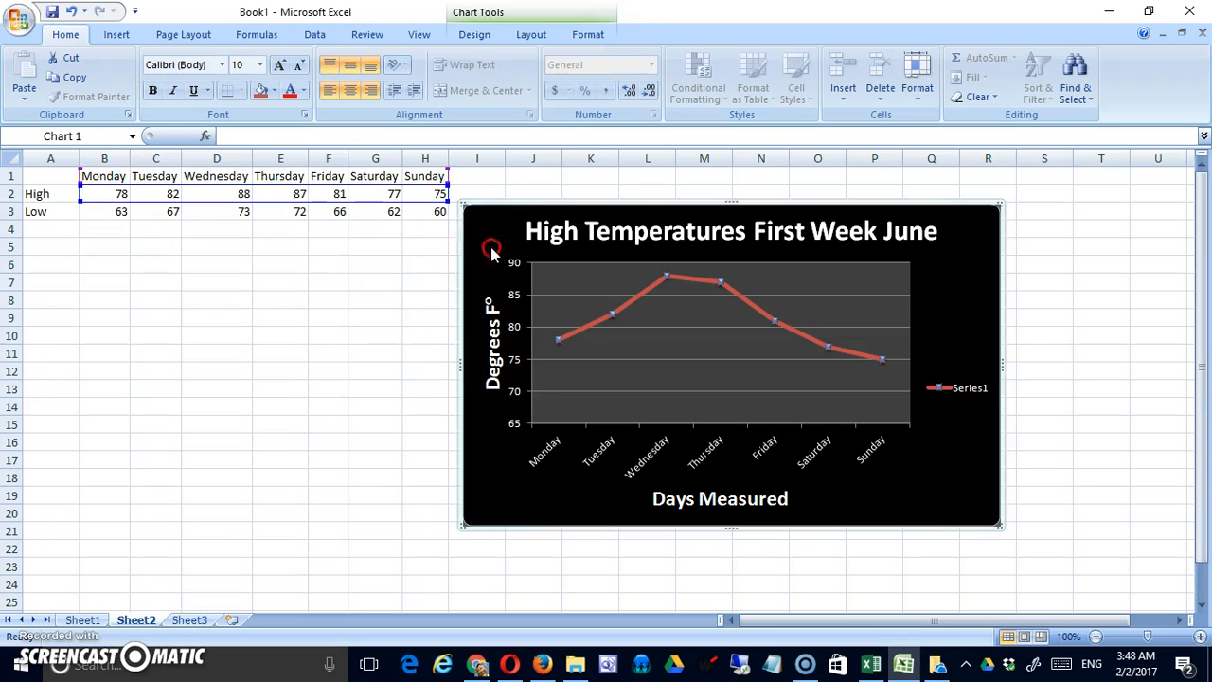
right_click(491, 251)
click(388, 385)
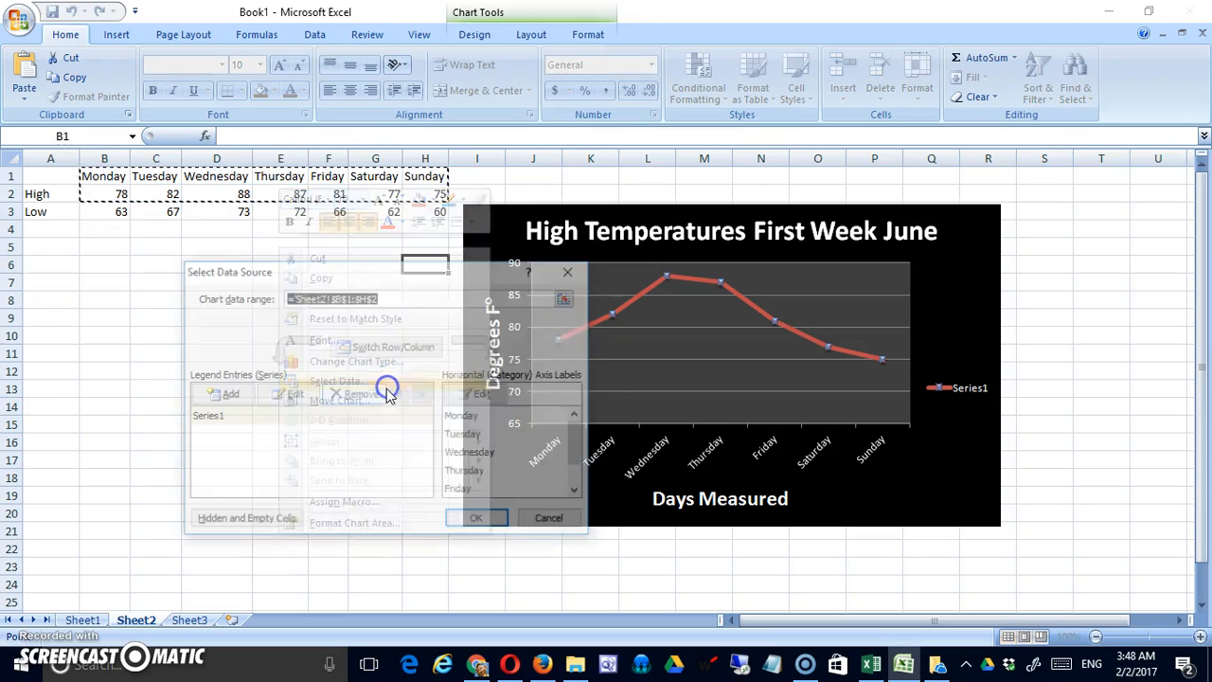
click(574, 297)
click(574, 294)
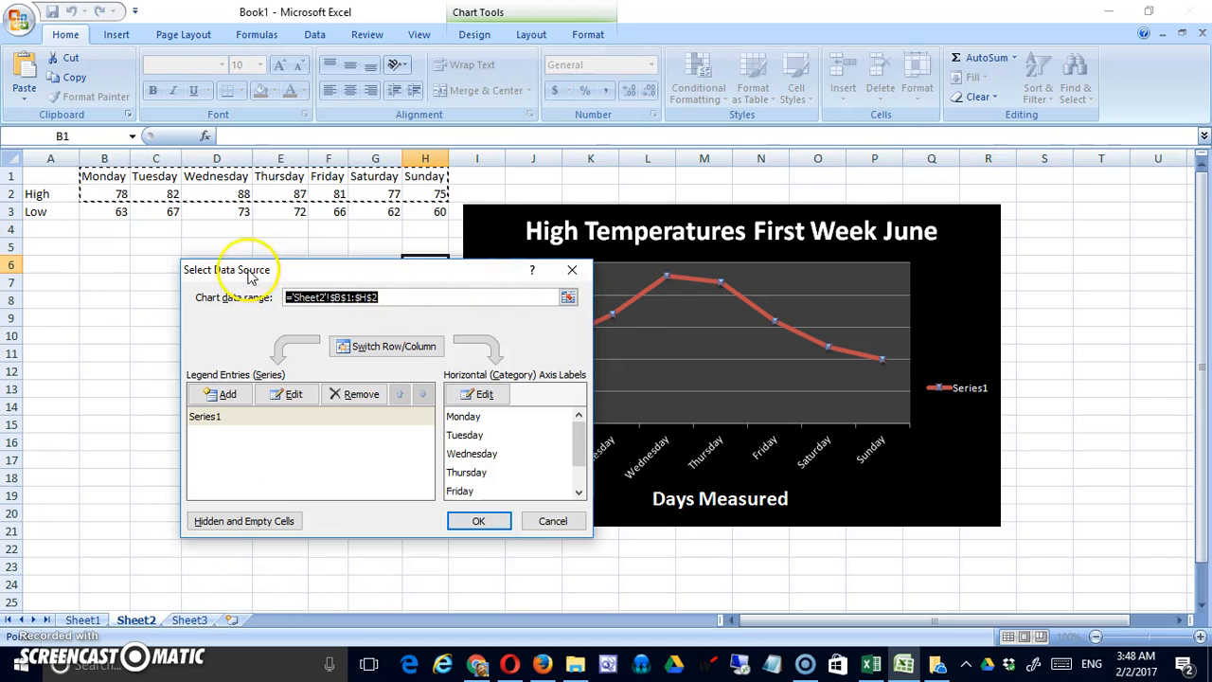
drag(38, 176, 438, 210)
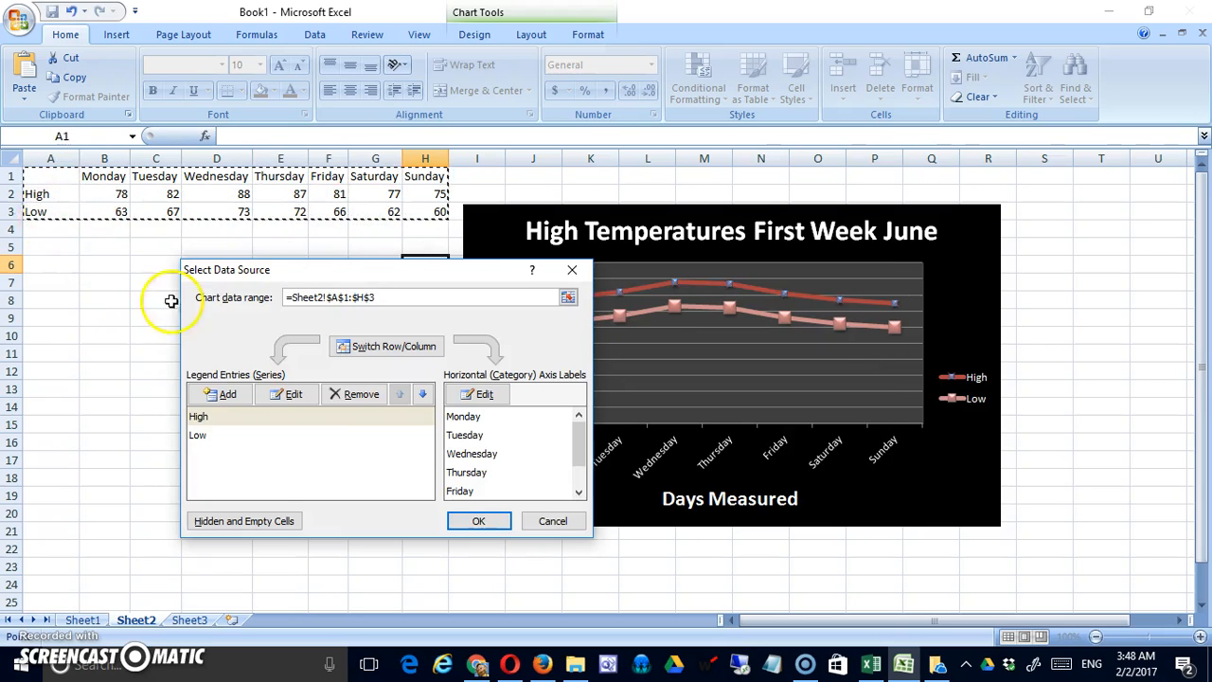
click(477, 520)
click(549, 453)
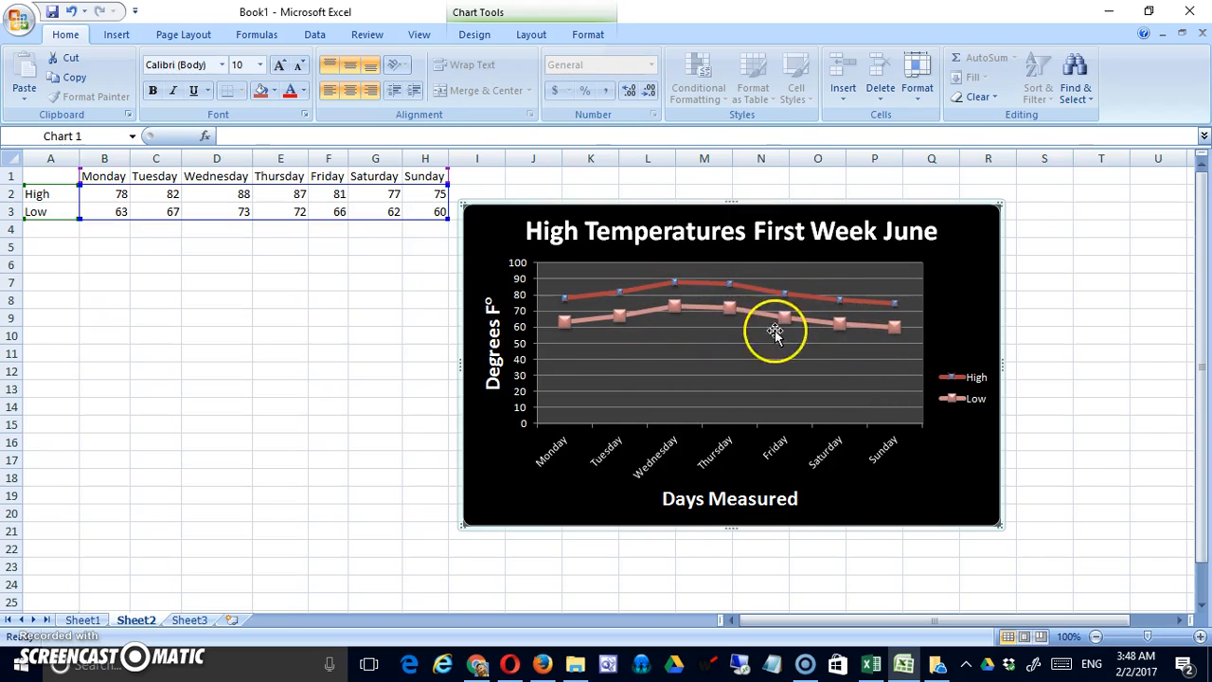
click(258, 372)
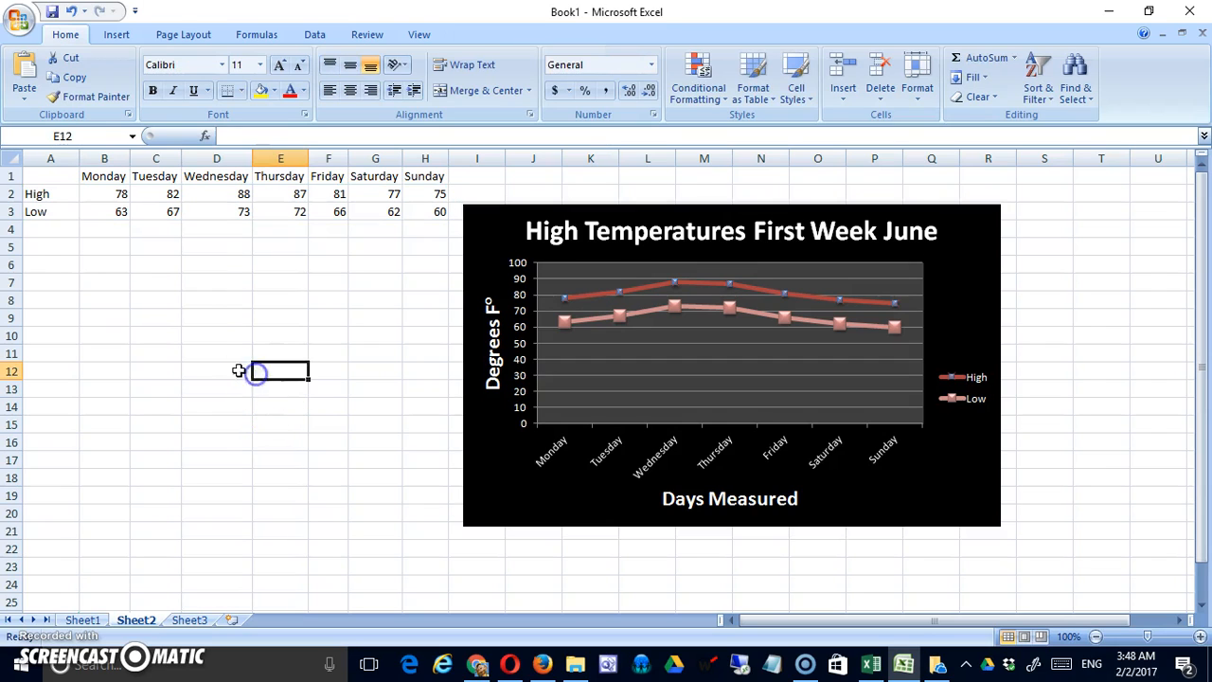
- Label three more data rows in column A: "Noon" in A4, "2 PM" in A5 and "4PM" in A6
click(45, 228)
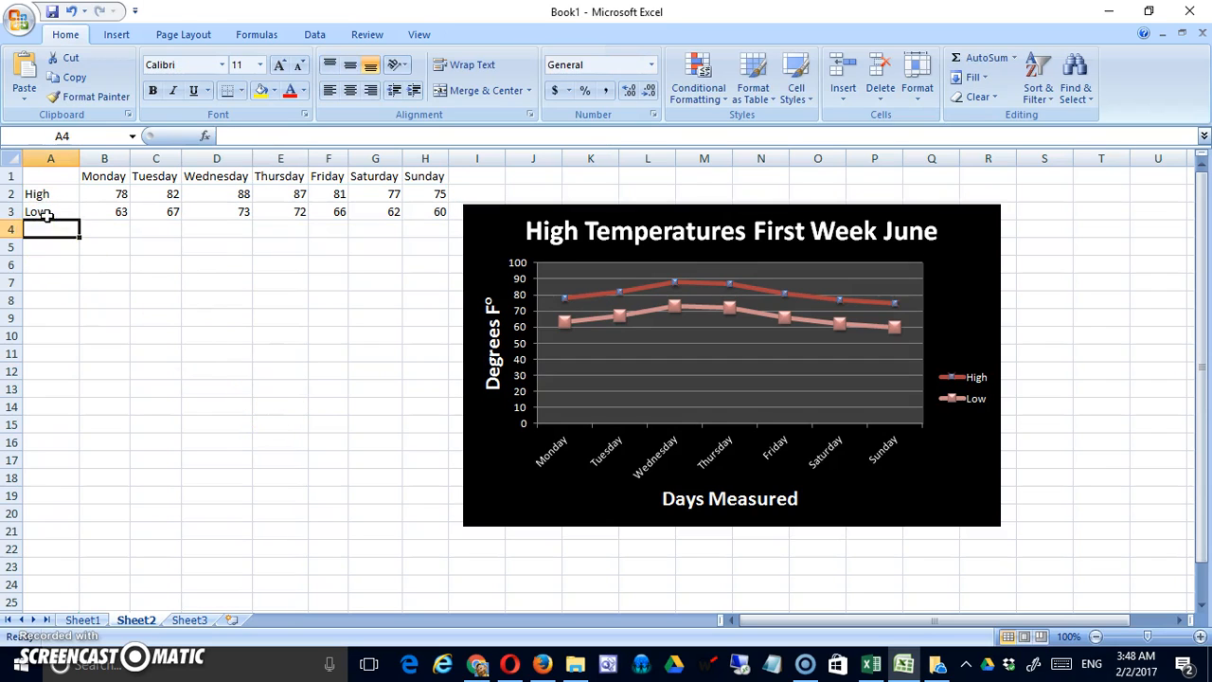
text(Noon)
key(Return)
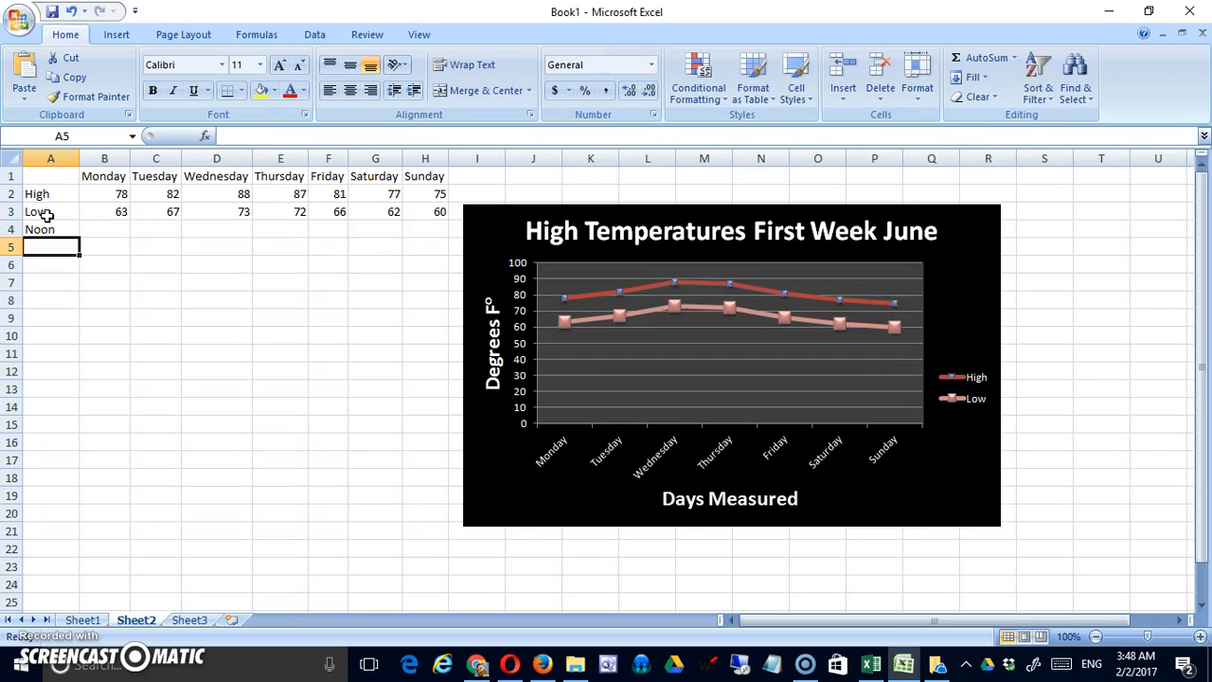
text(2 PM)
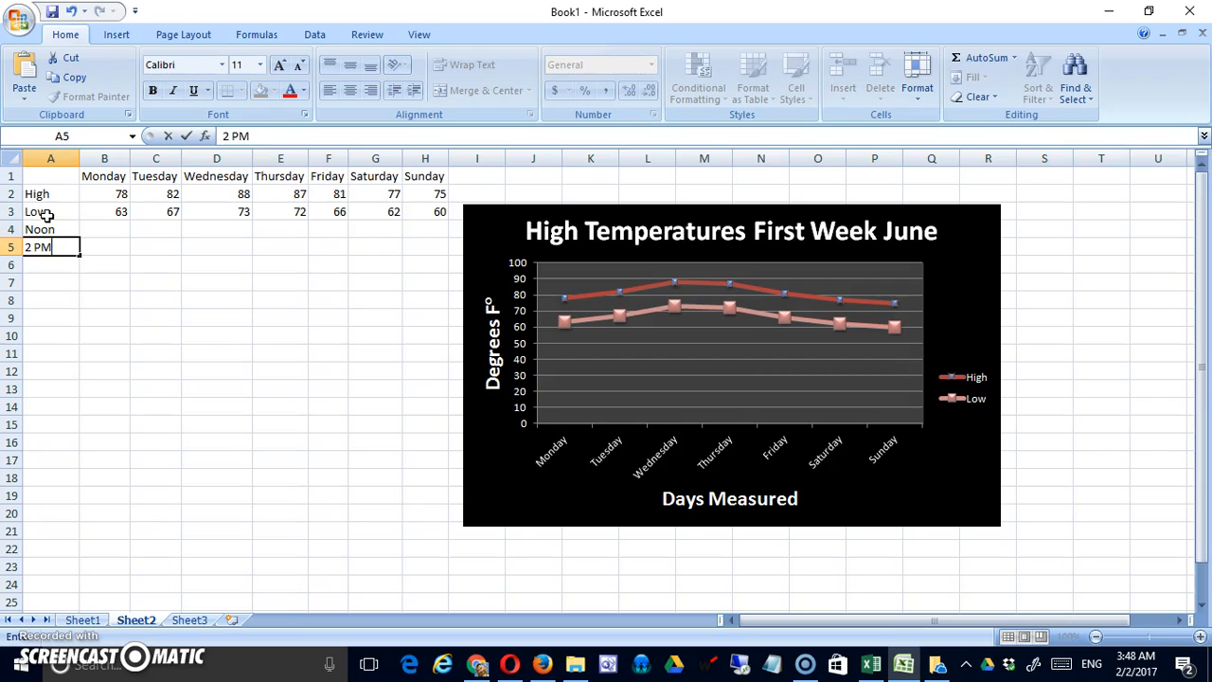
key(Return)
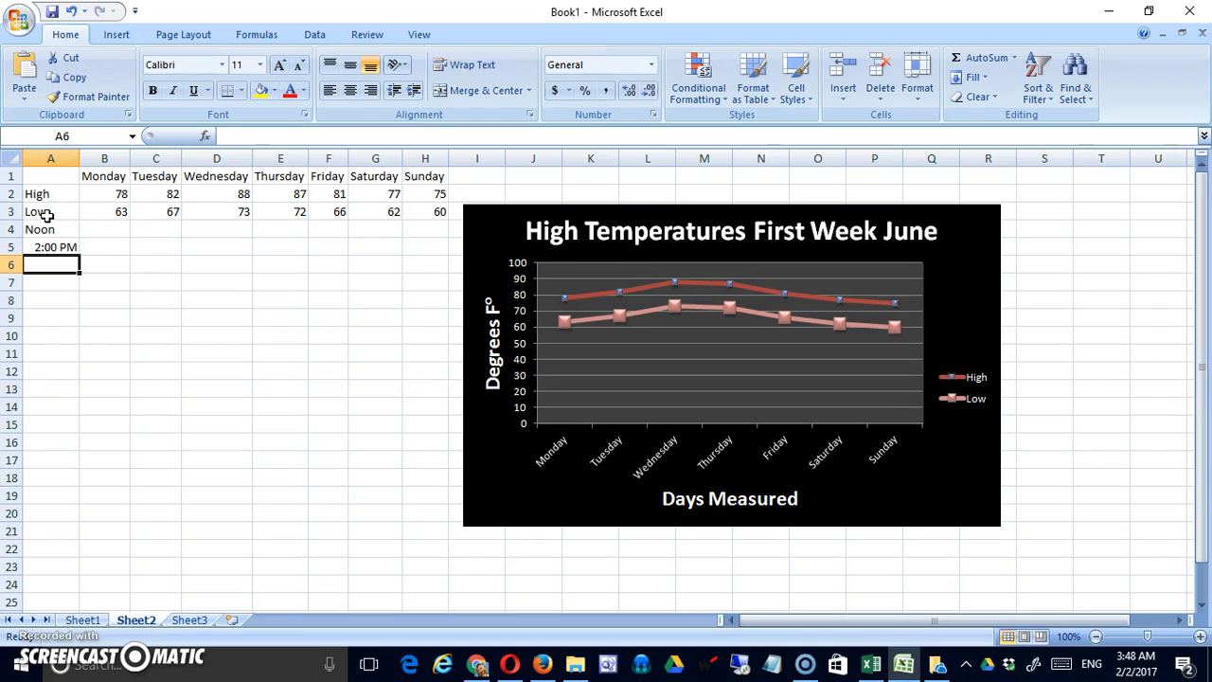
text(4)
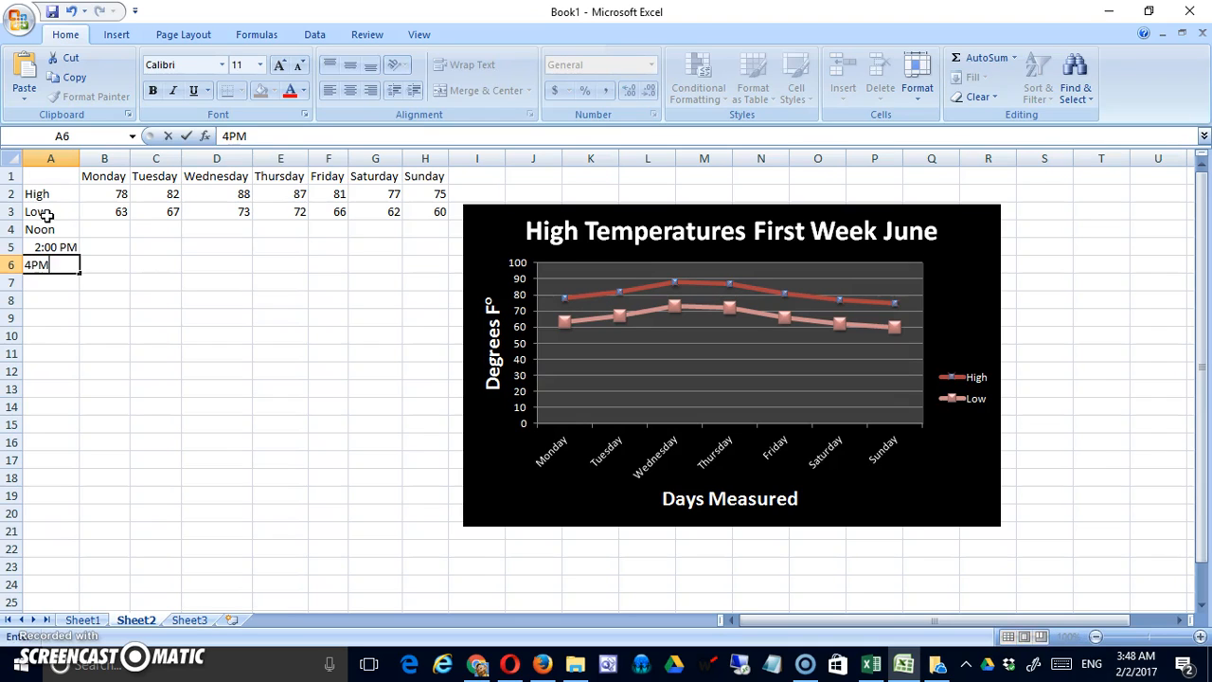
text(PM)
click(196, 406)
- Enter a formula in B4 that subtracts 2 from Monday's high in B2
drag(115, 194, 427, 213)
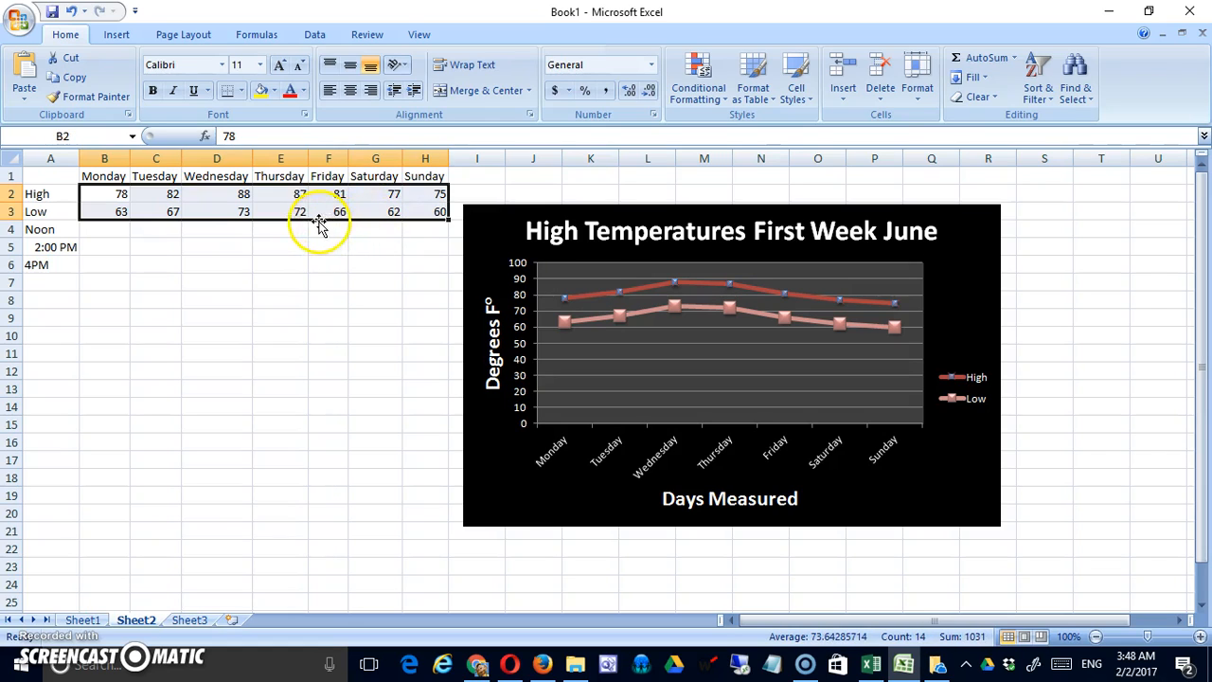
click(108, 234)
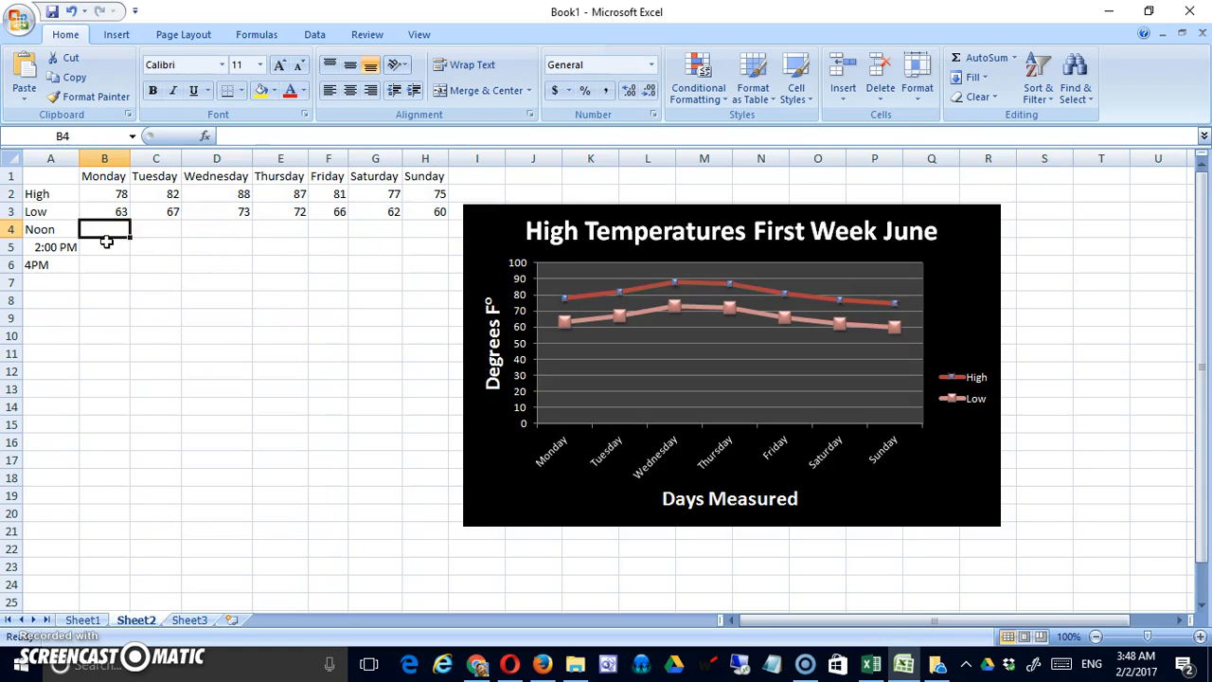
text(=)
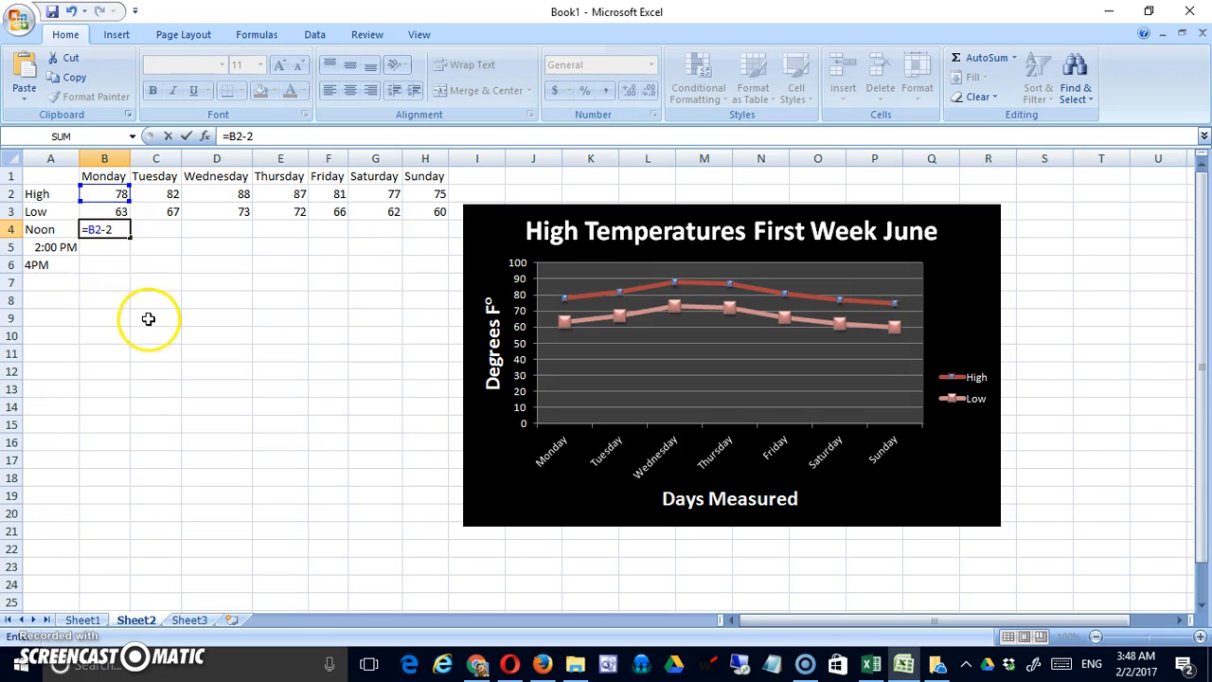
key(Return)
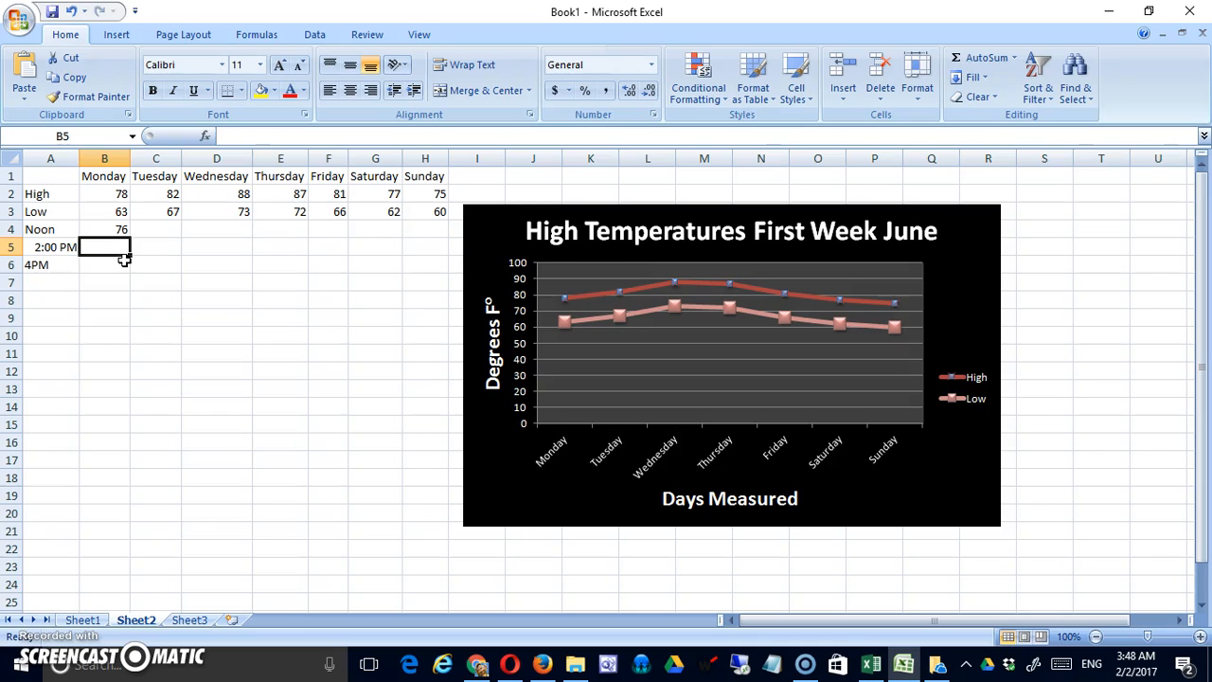
- Enter a formula in B5 that subtracts 6 from Monday's high in B2
text(=)
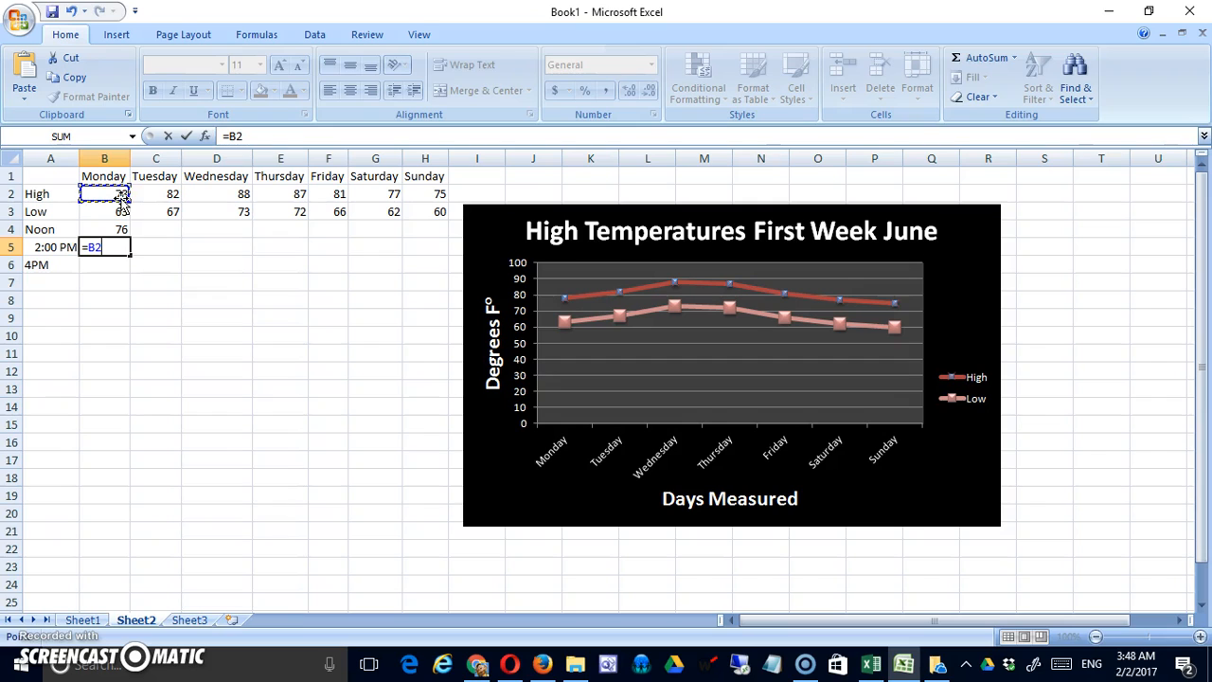
text(=6)
key(Return)
click(119, 248)
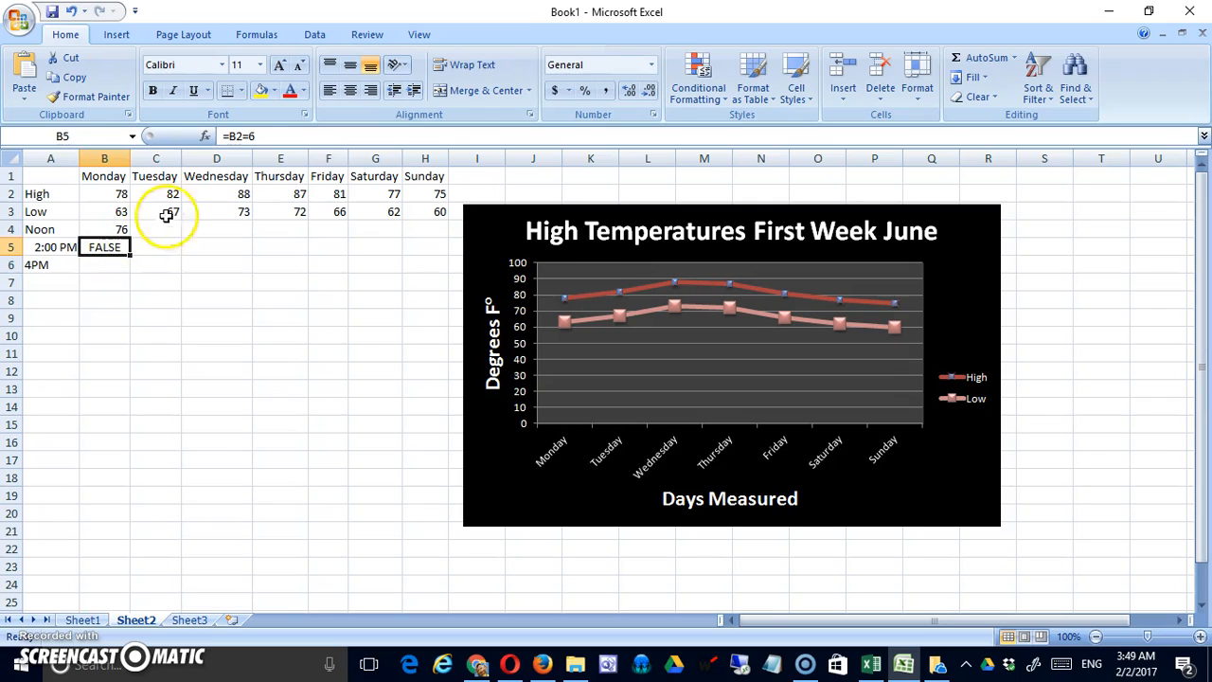
click(251, 136)
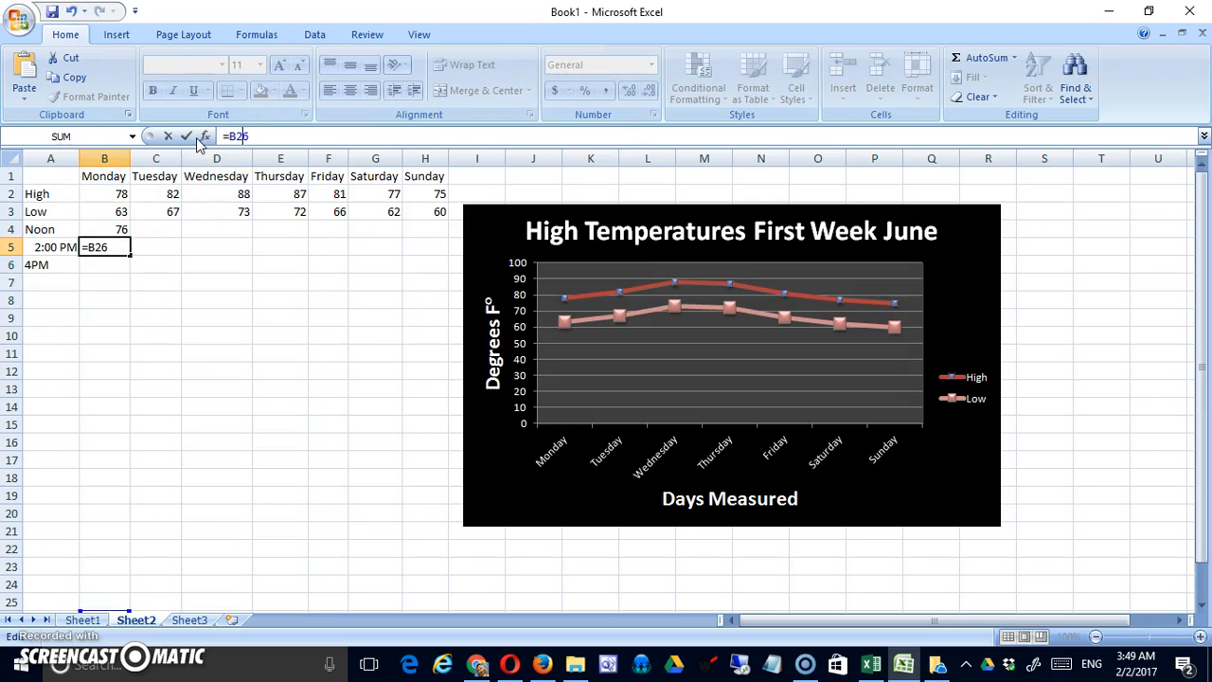
key(Return)
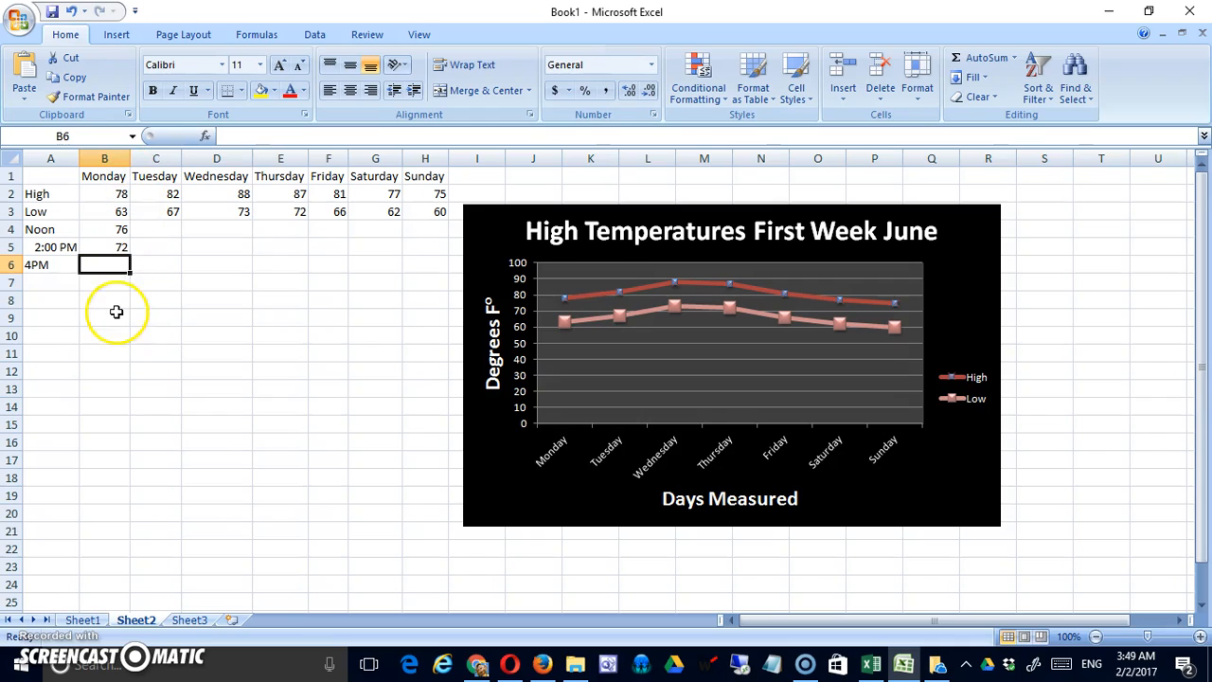
- Enter a formula in B6 that subtracts 9 from Monday's high in B2, and fill B4:B6 across to Sunday in column H
text(=)
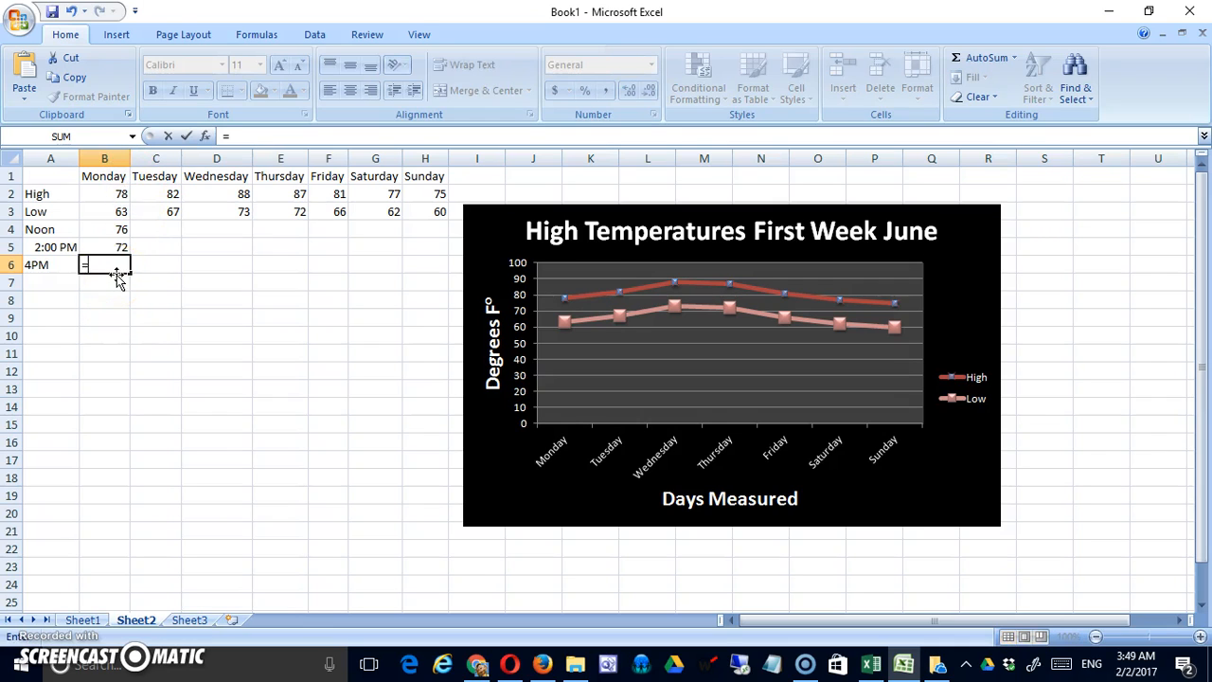
click(124, 192)
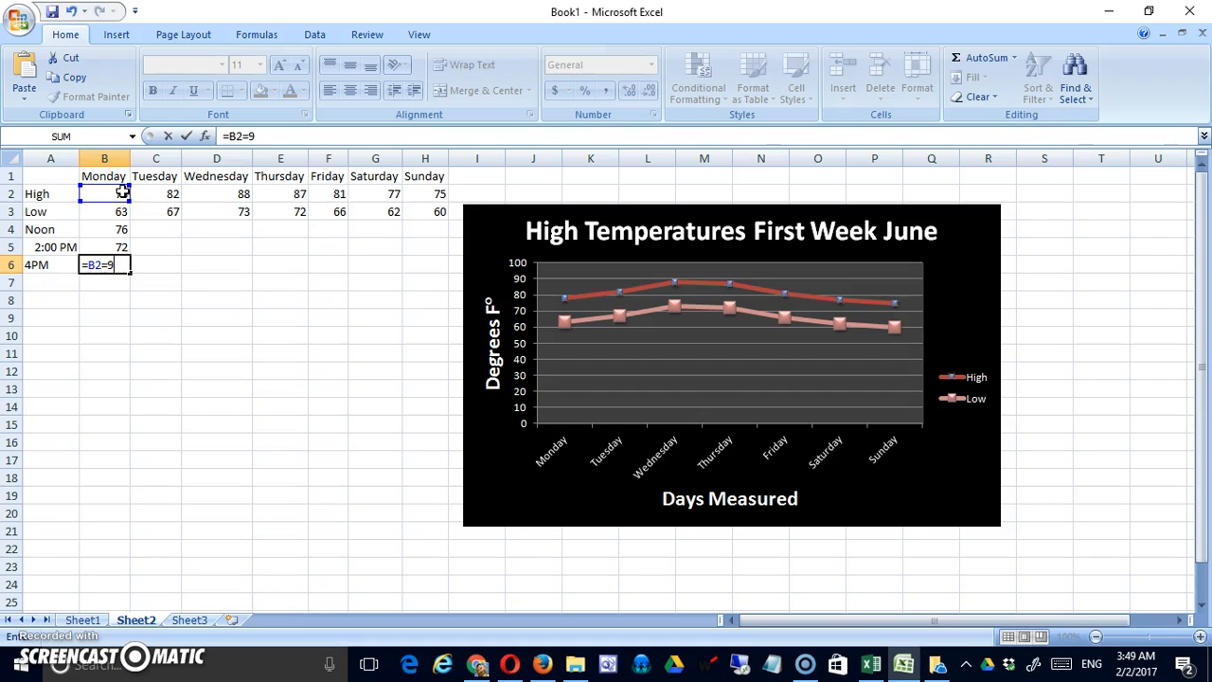
key(Return)
click(110, 263)
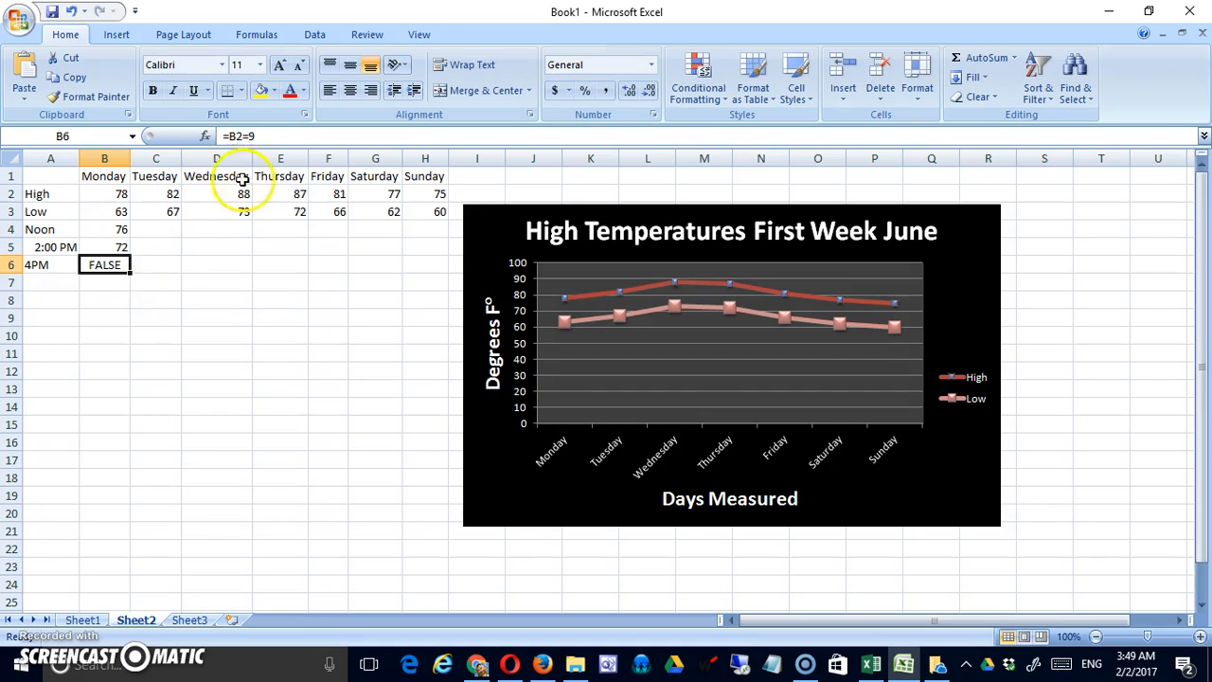
click(249, 136)
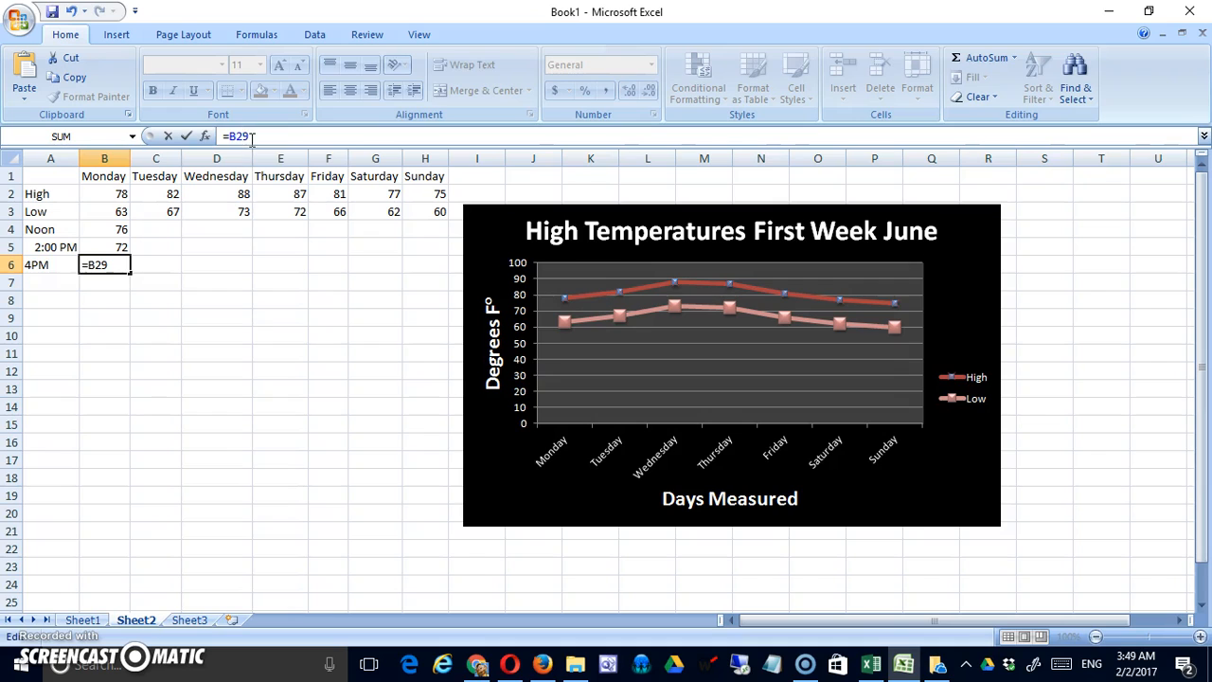
key(Return)
drag(104, 232, 431, 271)
click(212, 352)
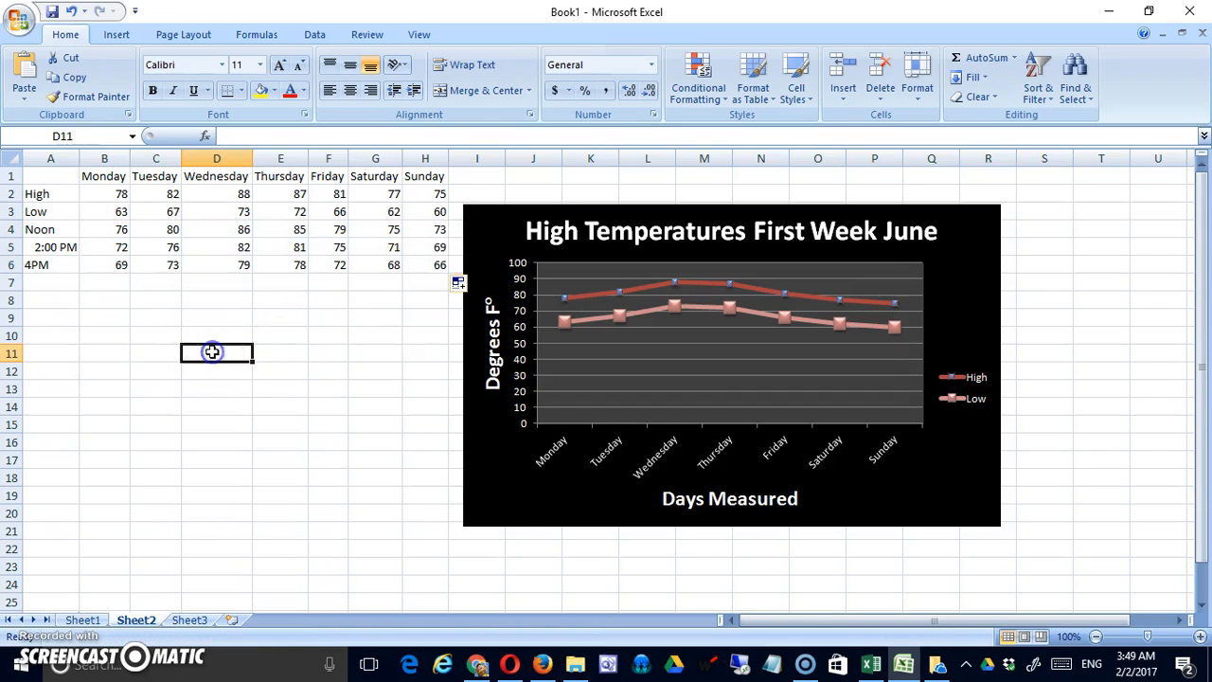
click(57, 247)
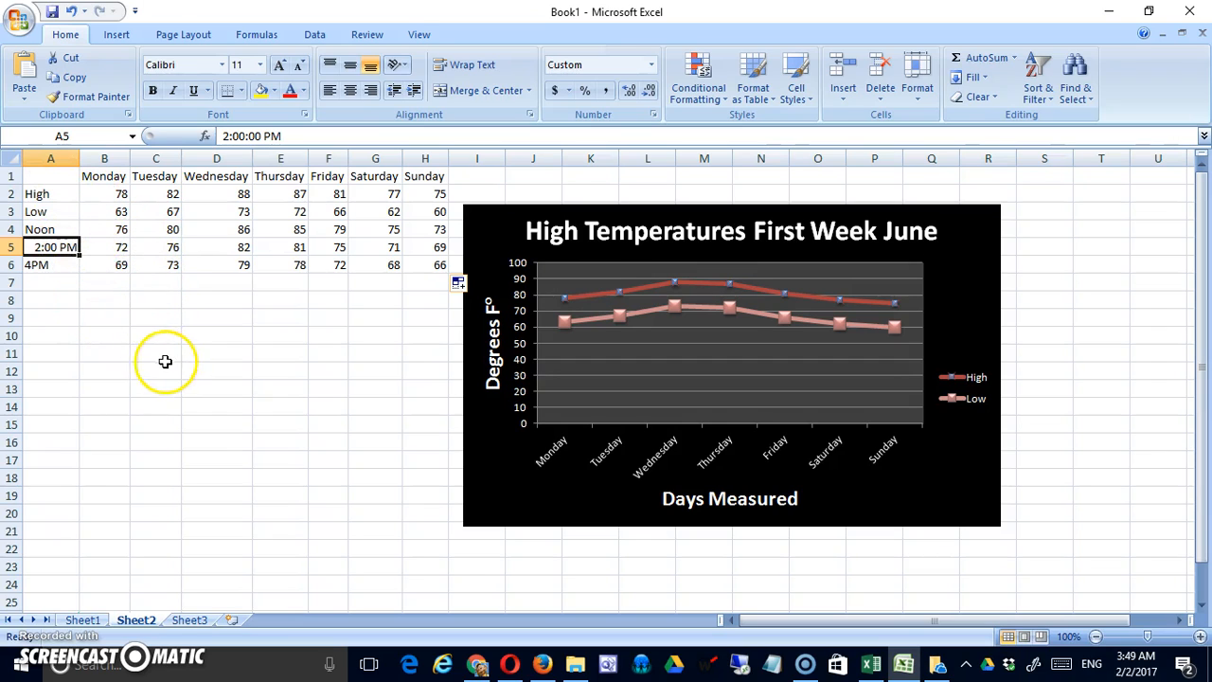
click(70, 196)
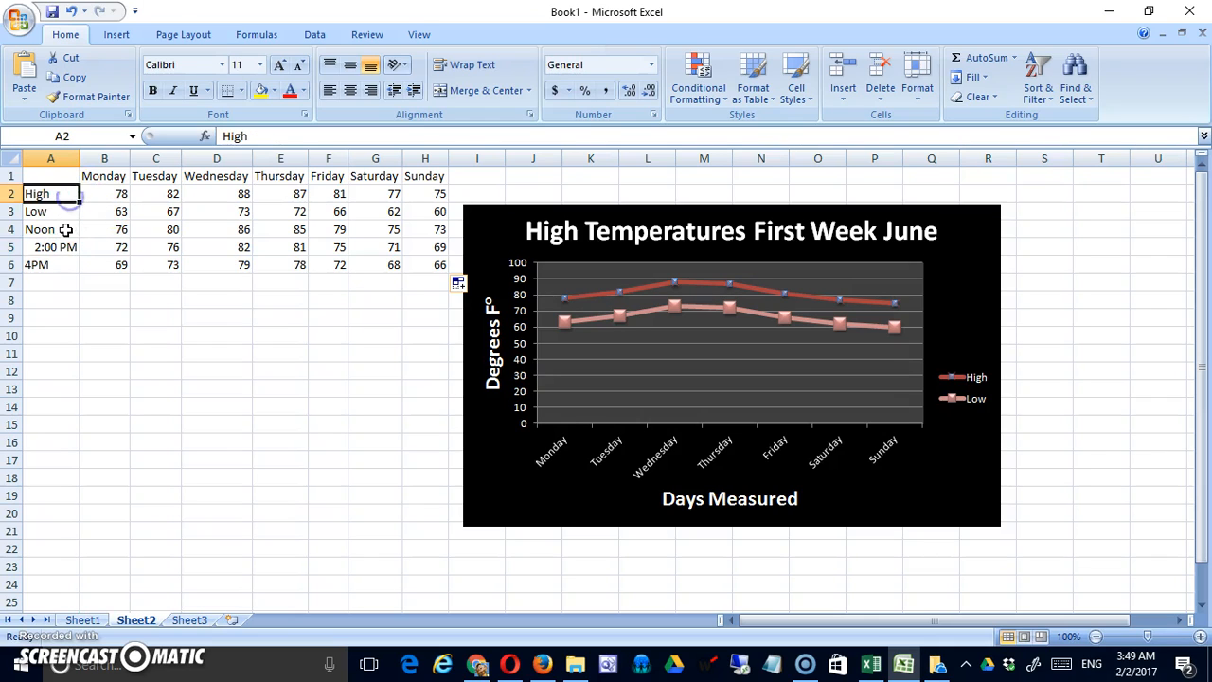
click(65, 229)
click(61, 267)
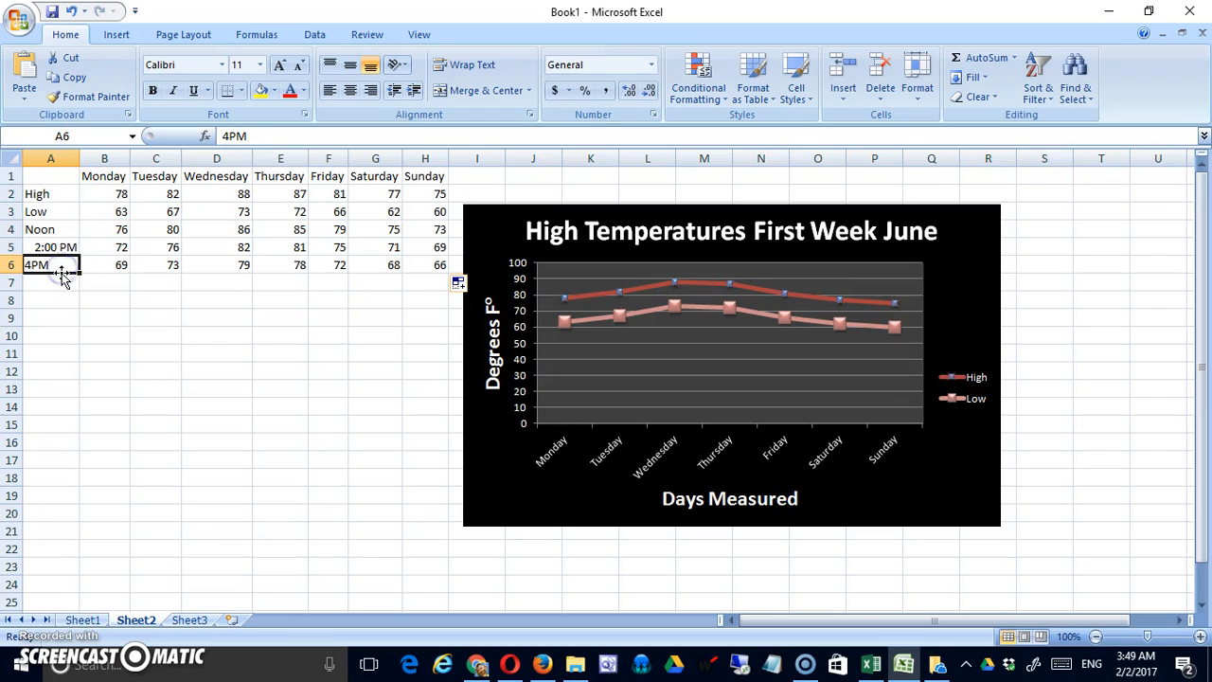
- Change the chart's source data to the High, Noon and 4PM rows (A1:H2, A4:H4 and A6:H6 on Sheet2), and enlarge the chart
click(960, 238)
right_click(960, 239)
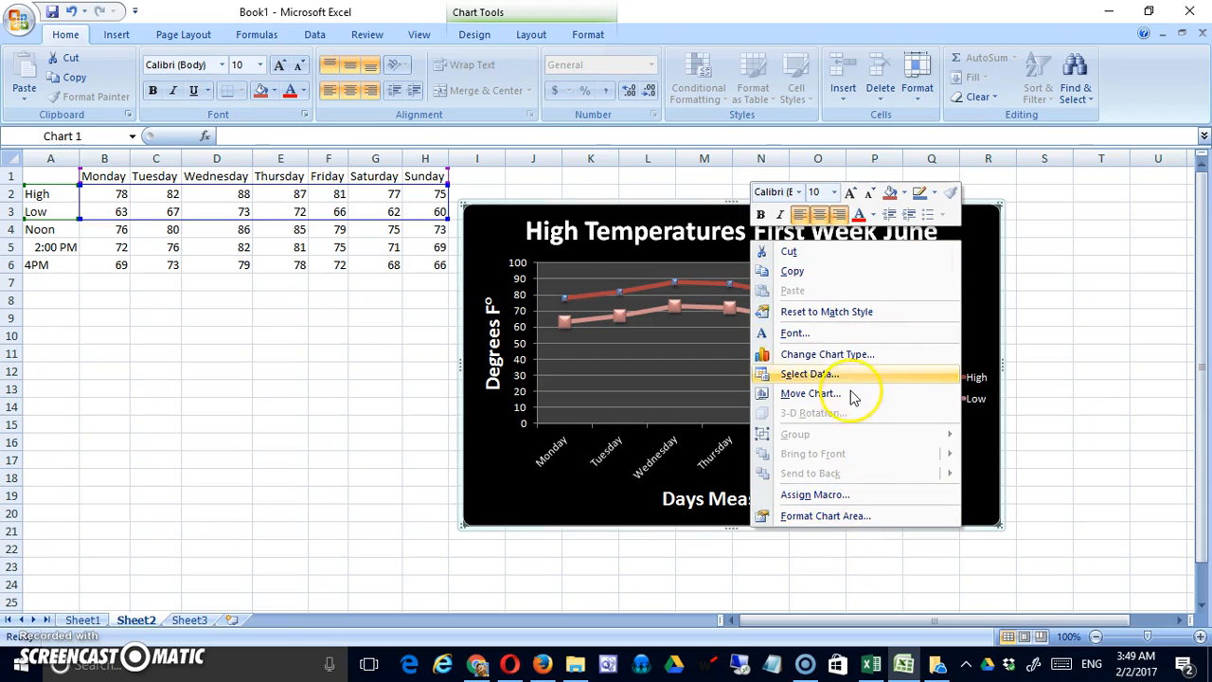
click(835, 376)
click(575, 302)
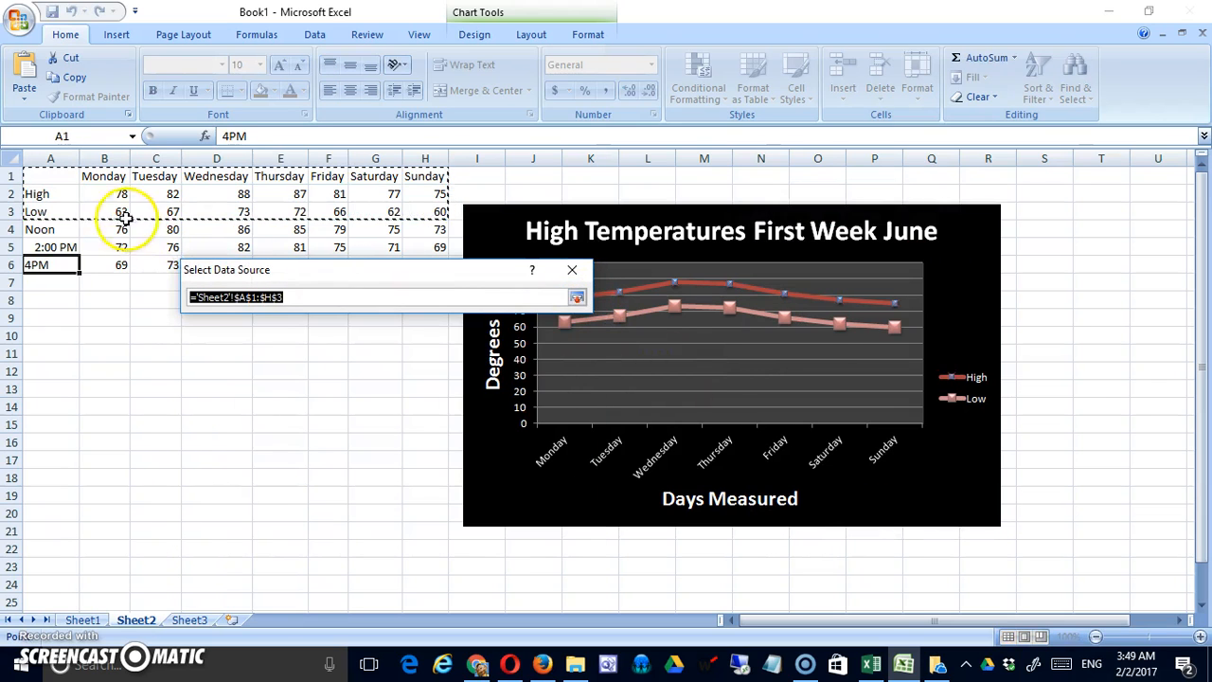
click(576, 298)
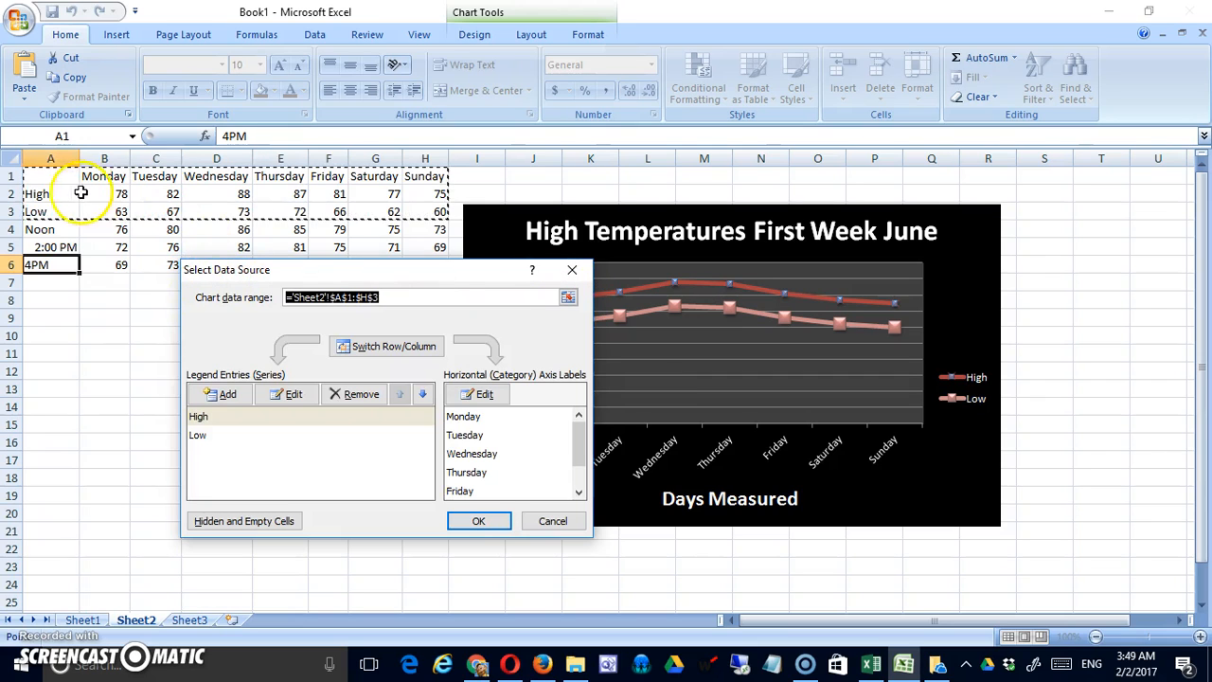
drag(63, 178, 438, 193)
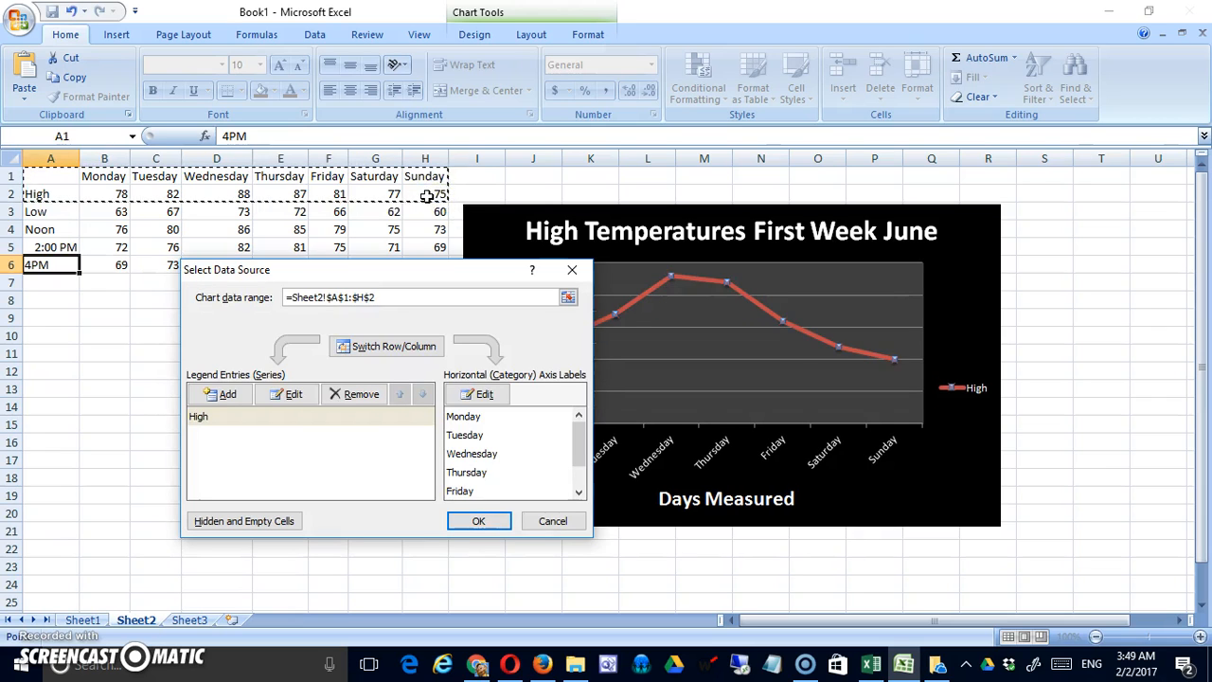
drag(43, 230, 424, 236)
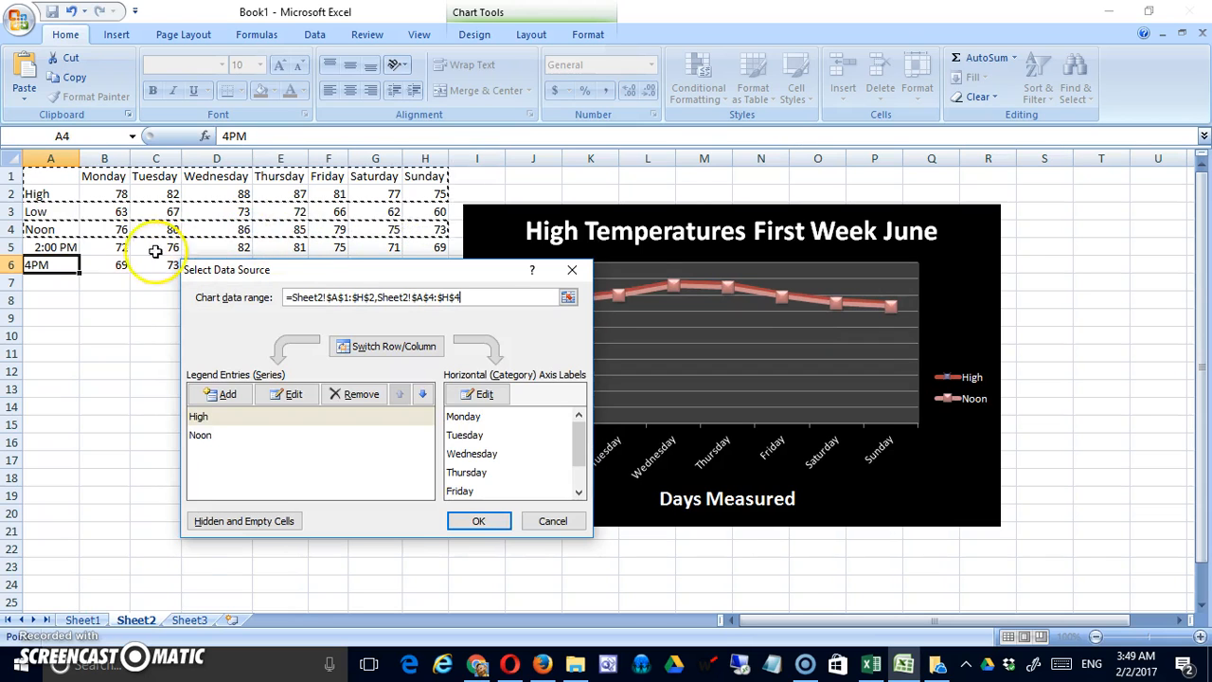
drag(68, 264, 423, 269)
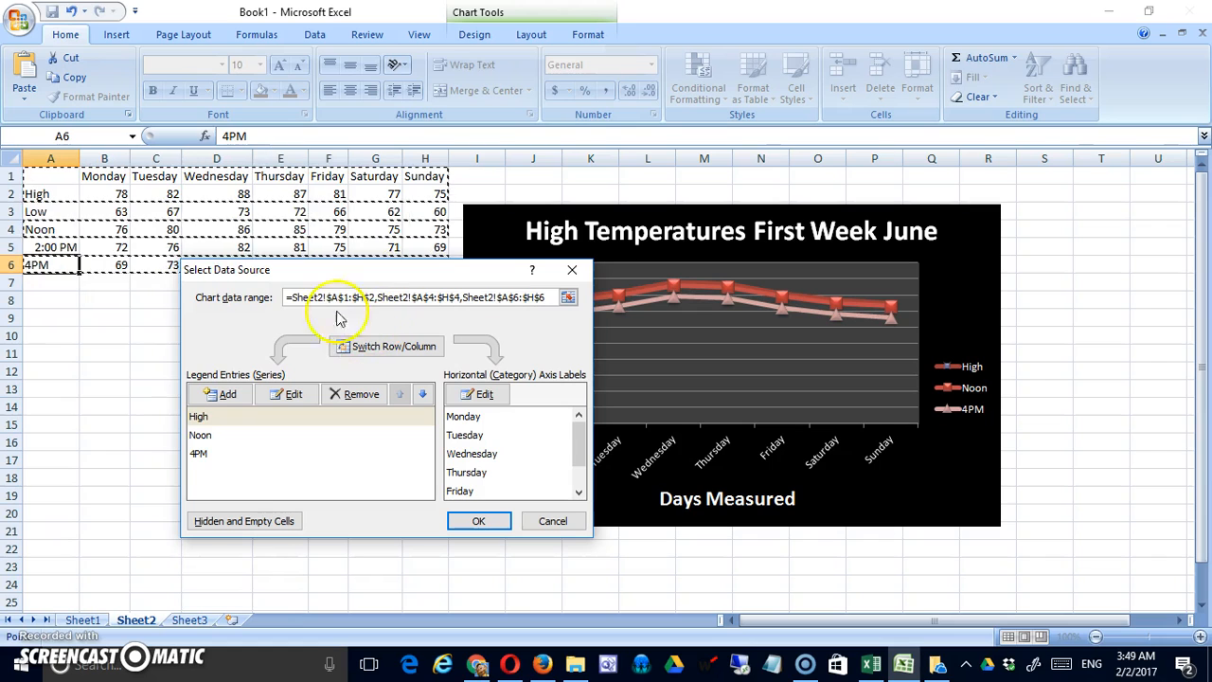
click(478, 521)
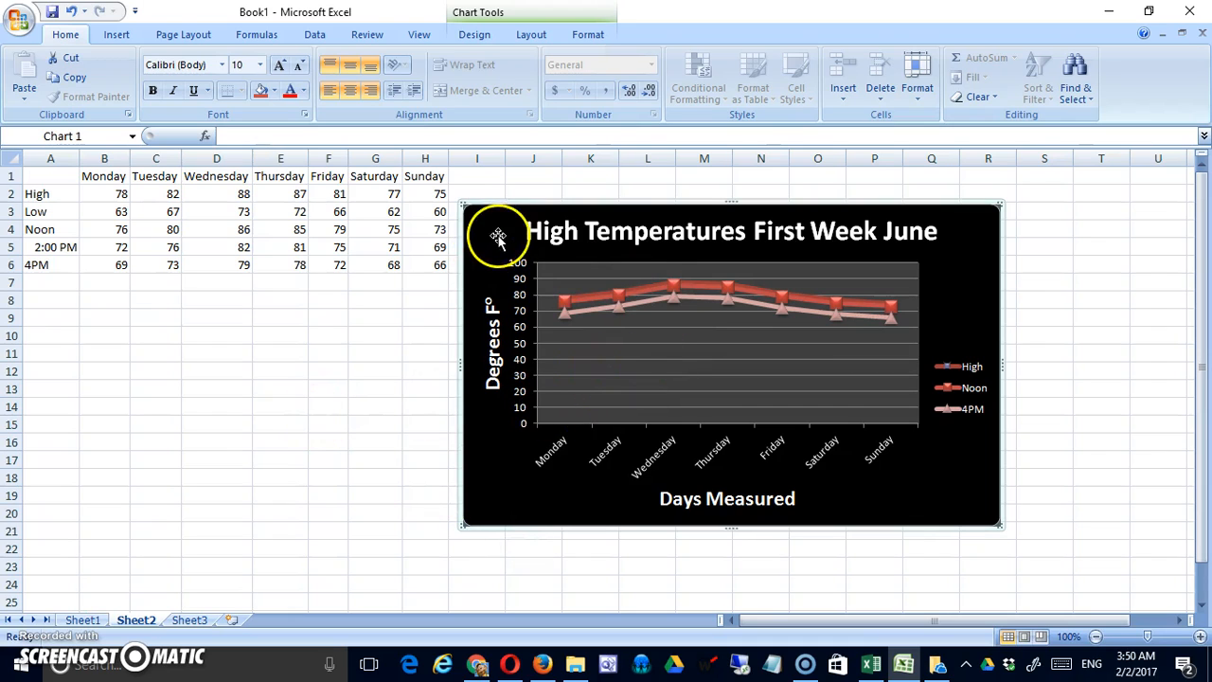
drag(461, 526, 379, 620)
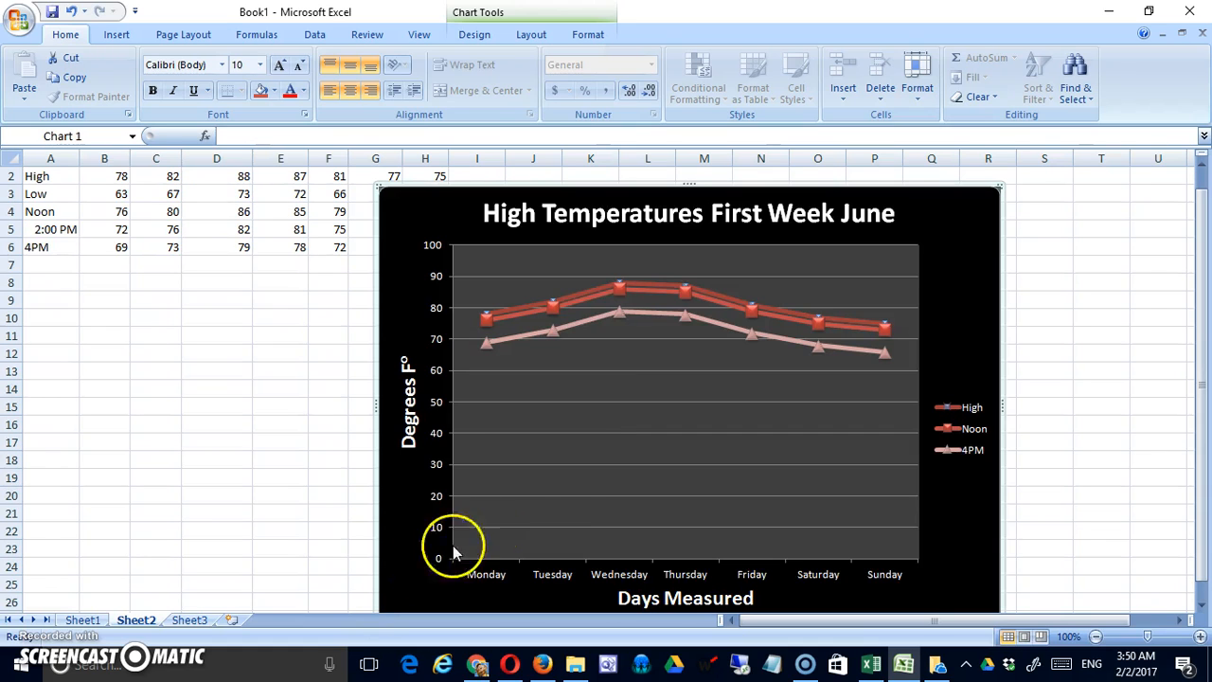
- Set the line width of the chart's Noon series to 1
click(594, 300)
right_click(595, 299)
click(549, 447)
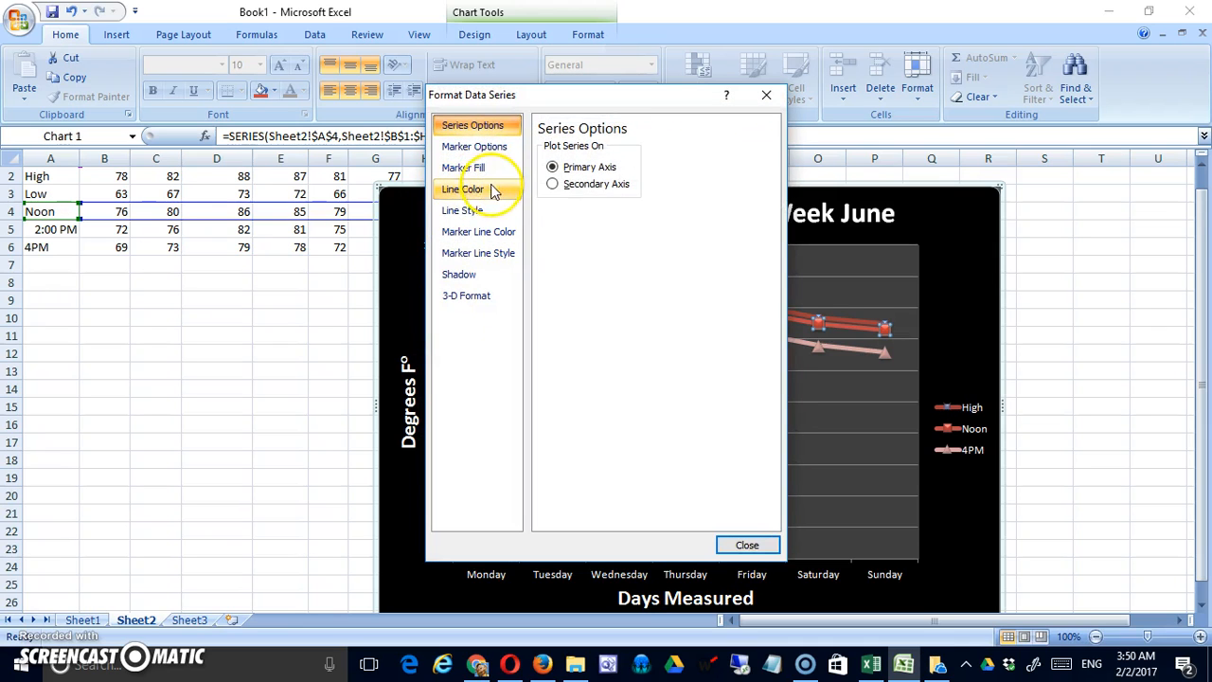
click(487, 210)
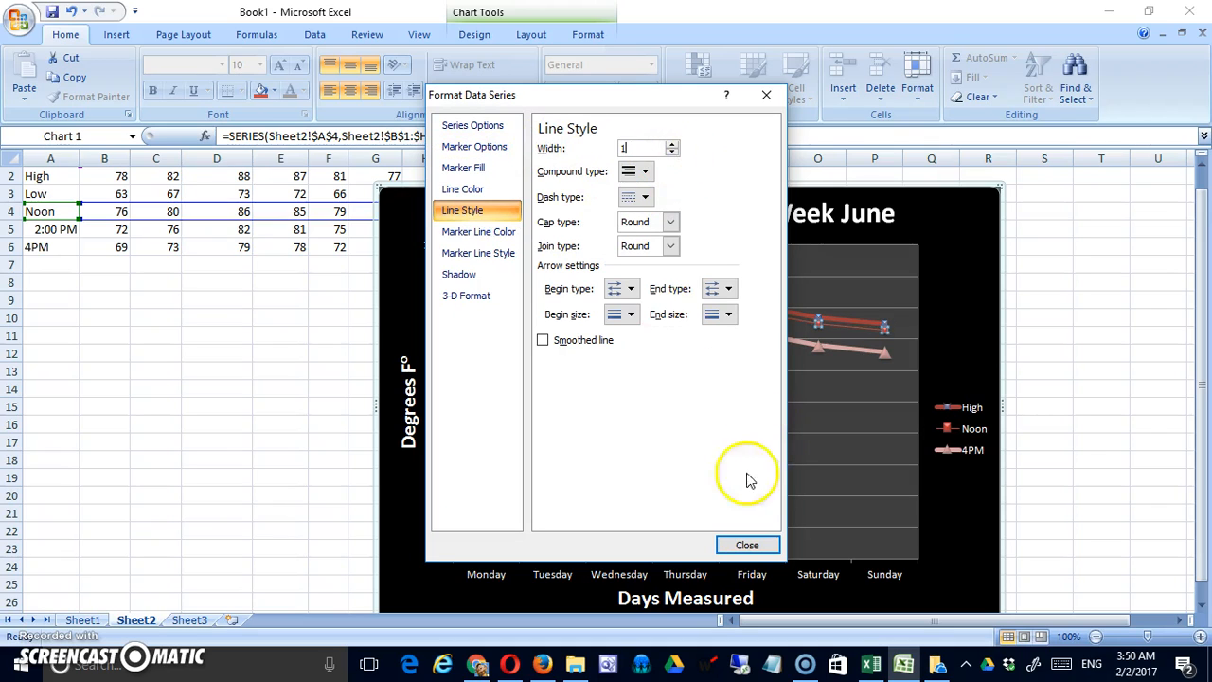
click(740, 545)
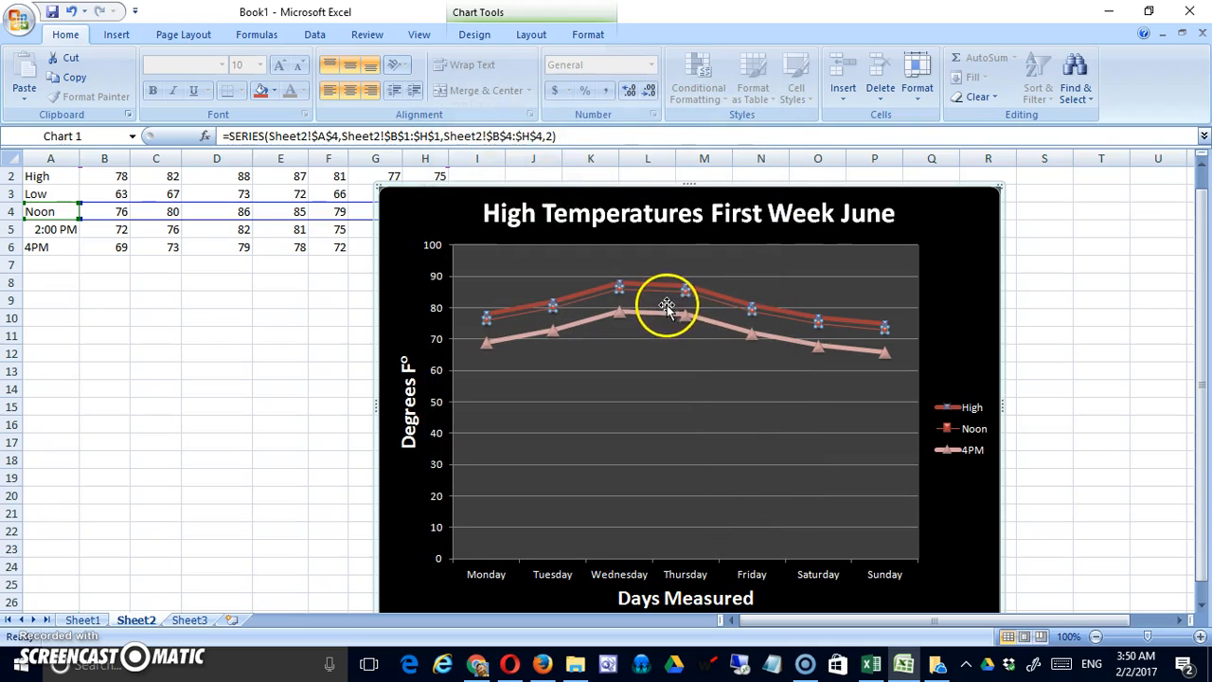
- Set the line width of the chart's High series to 2 pt
click(661, 292)
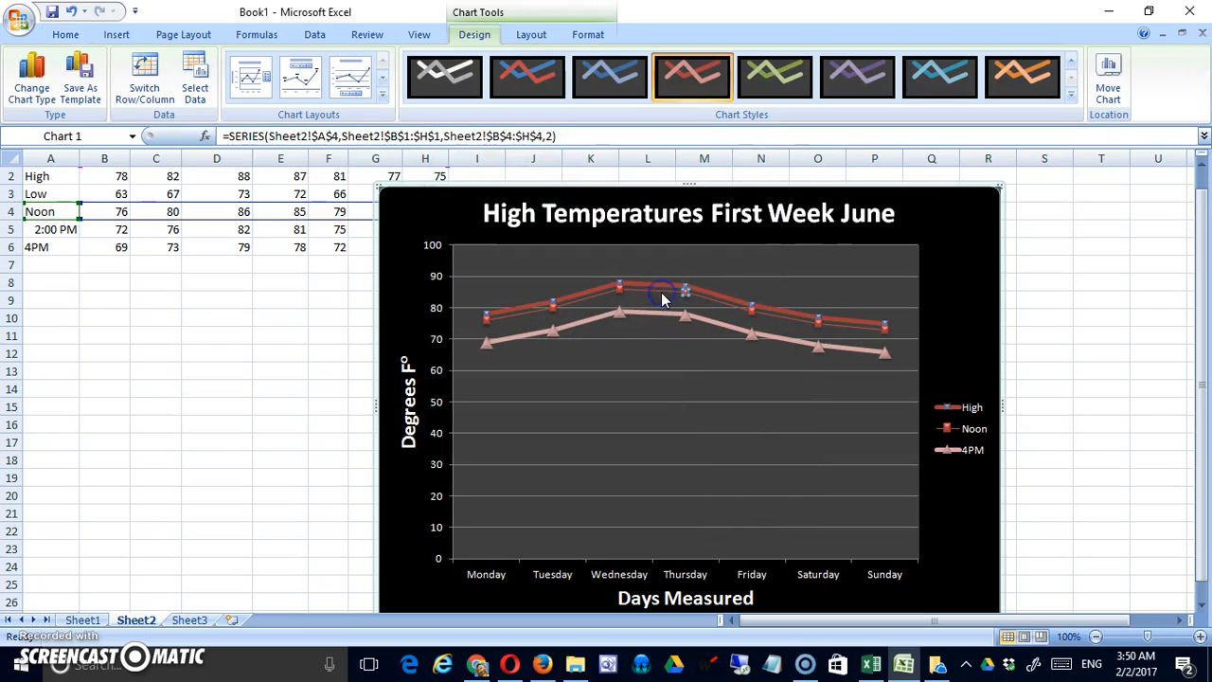
right_click(666, 282)
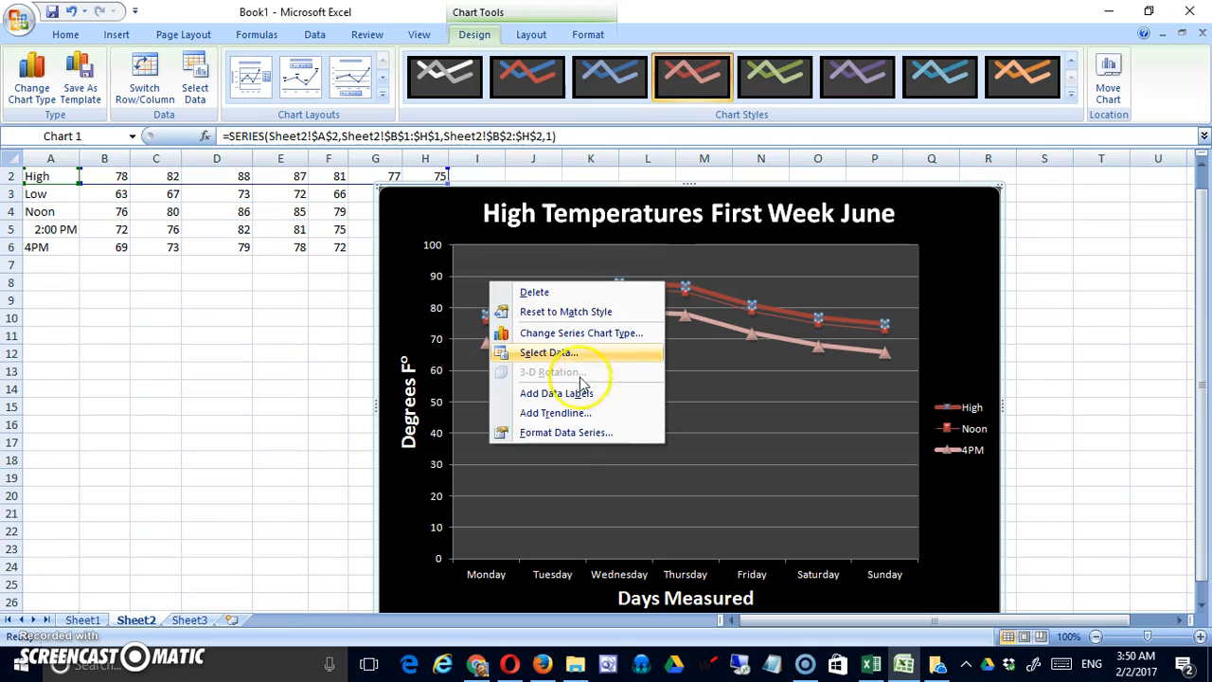
click(578, 433)
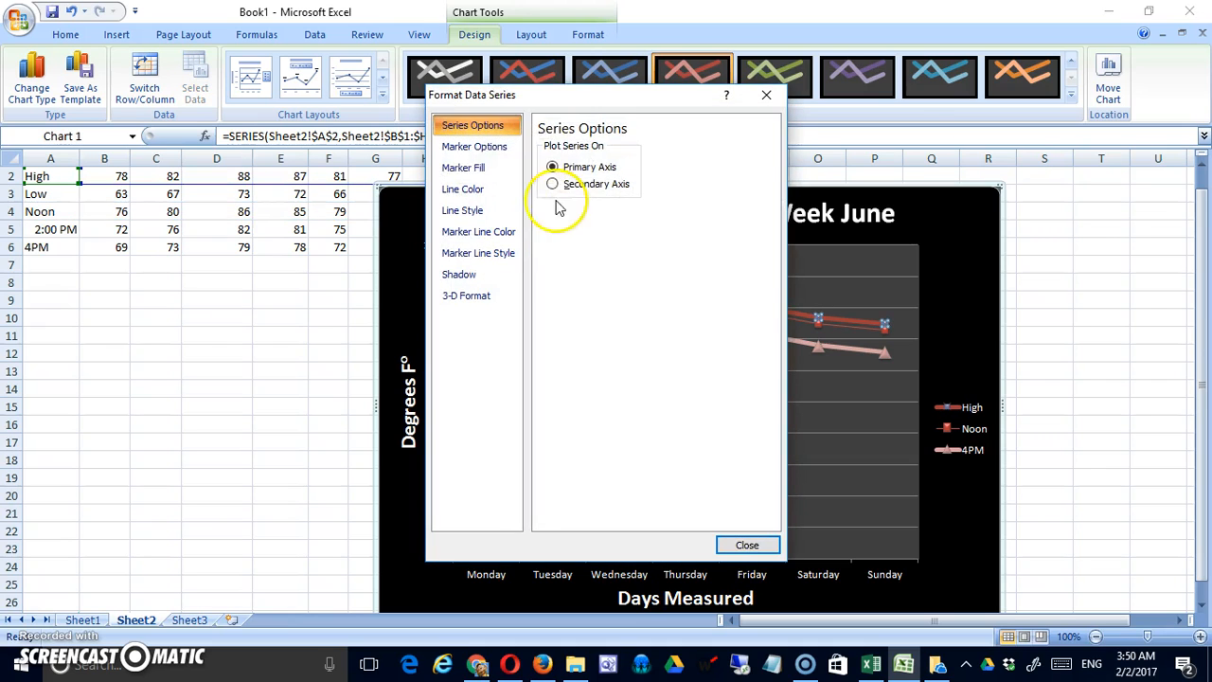
click(478, 208)
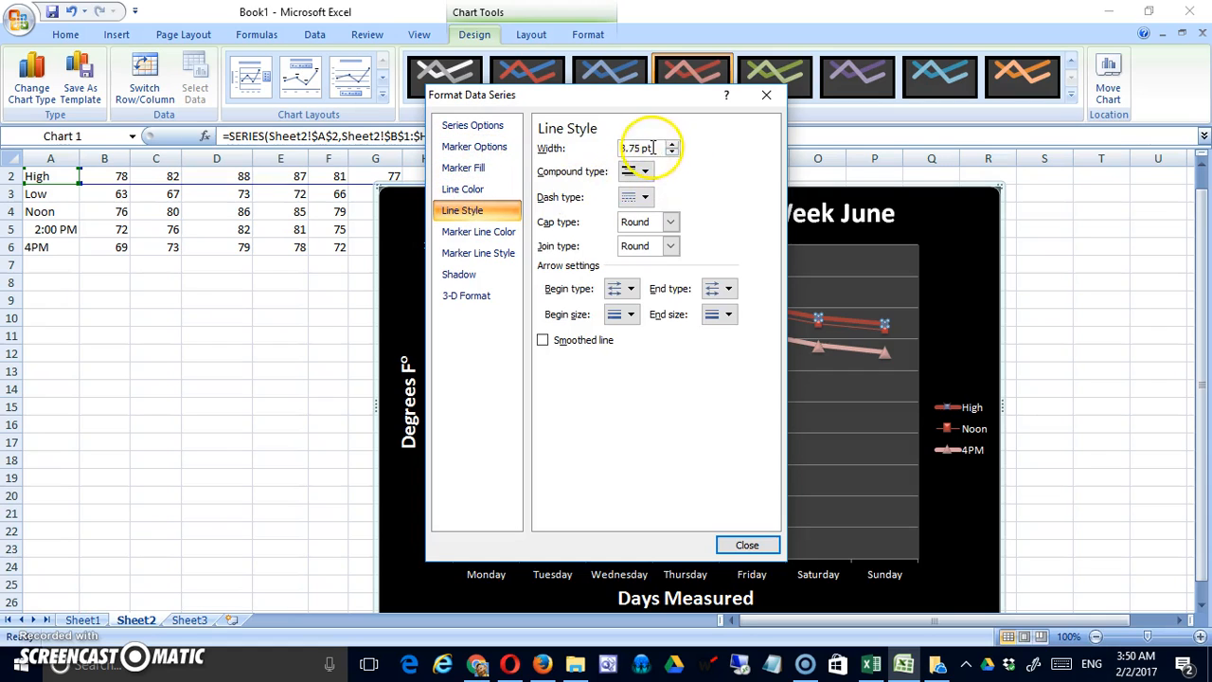
drag(653, 149, 481, 152)
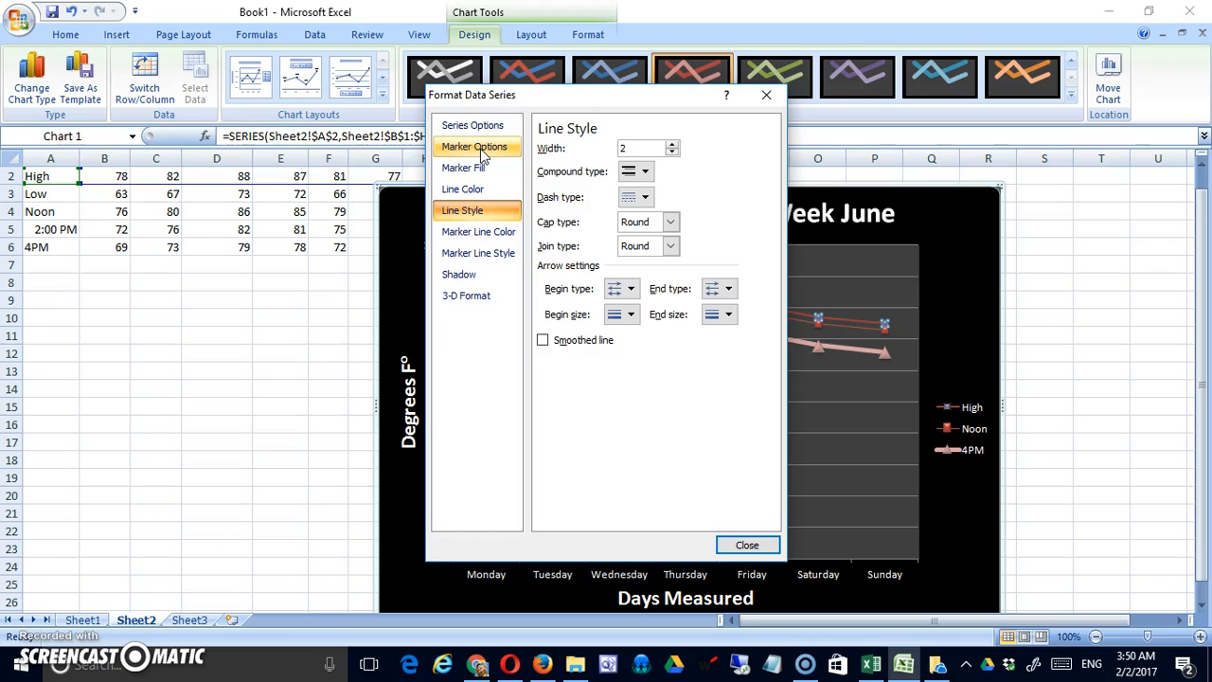
key(Return)
- Set the line width of the chart's Noon series to 2 pt
click(668, 349)
click(641, 294)
right_click(641, 294)
click(559, 442)
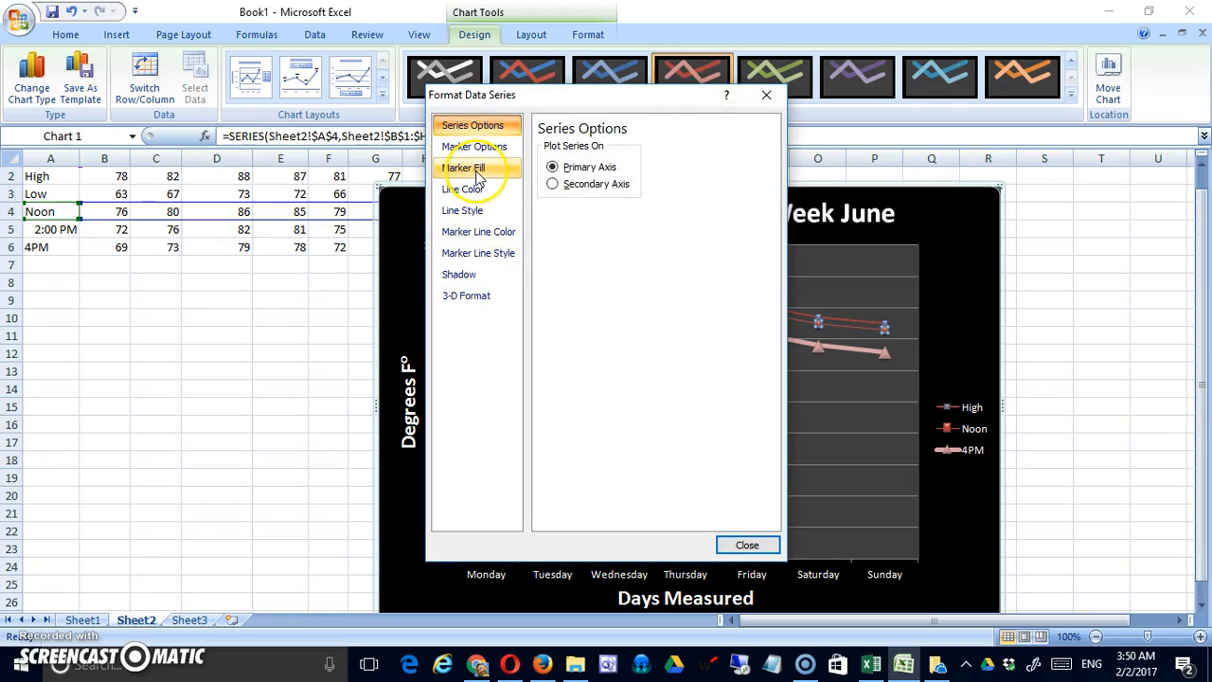
click(480, 214)
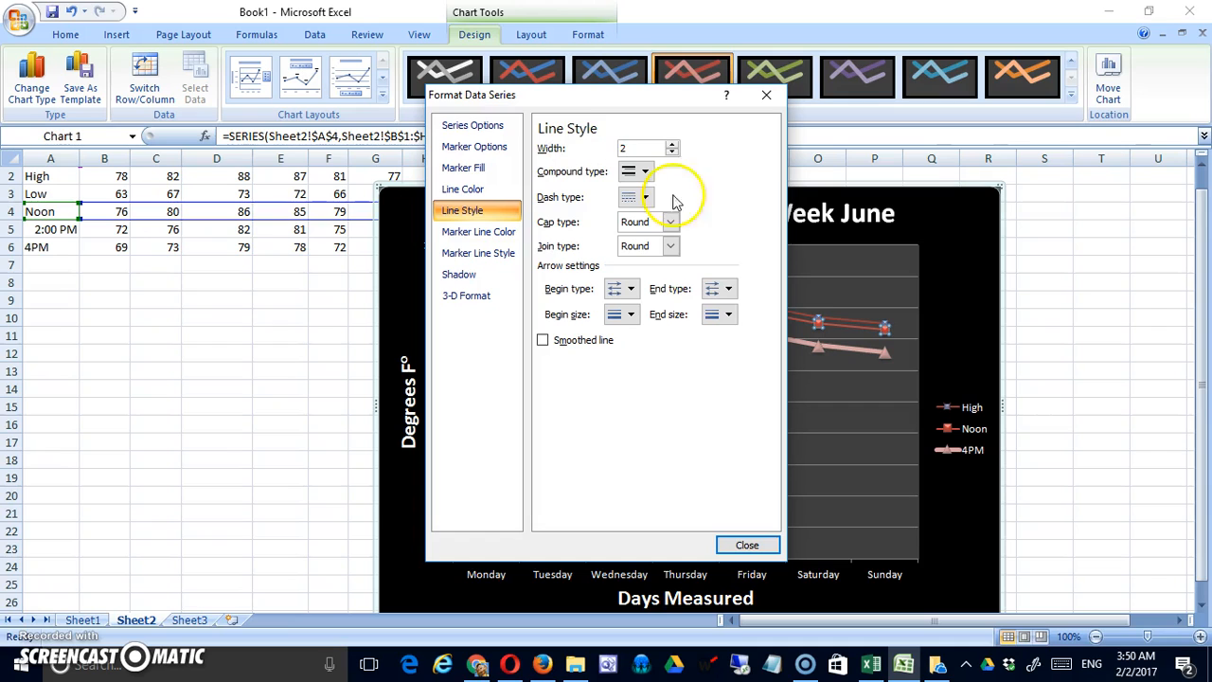
click(748, 542)
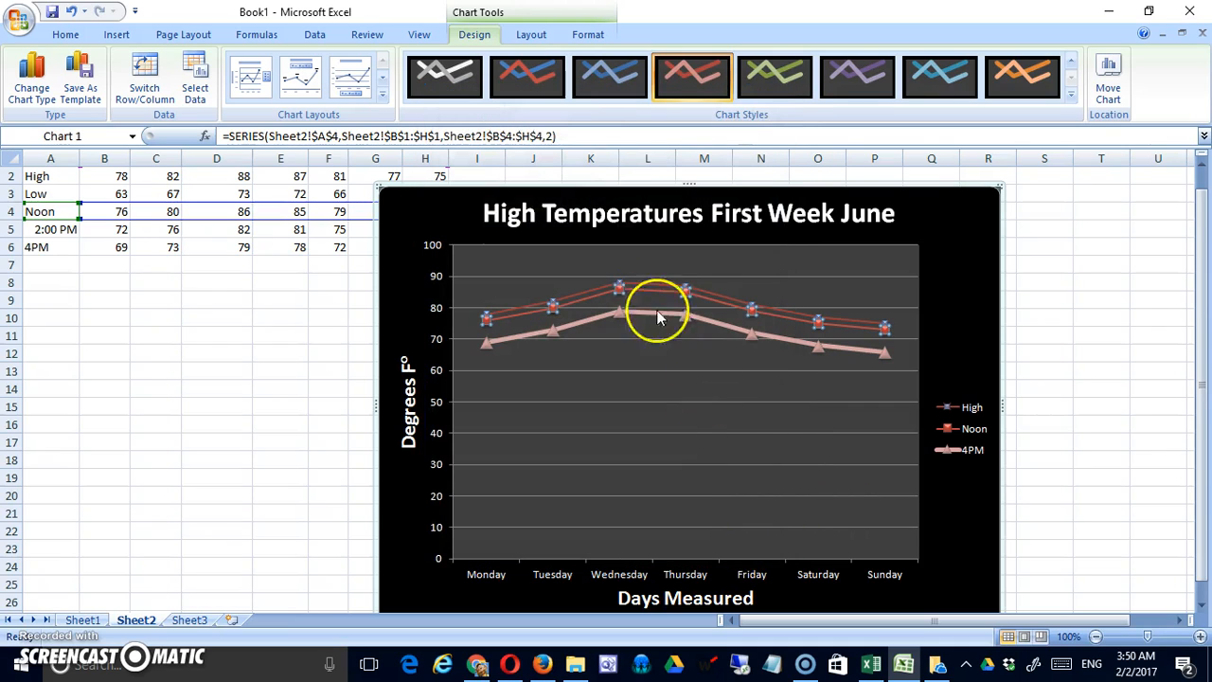
- Set the line width of the chart's 4PM series to 2 pt
click(643, 317)
right_click(643, 318)
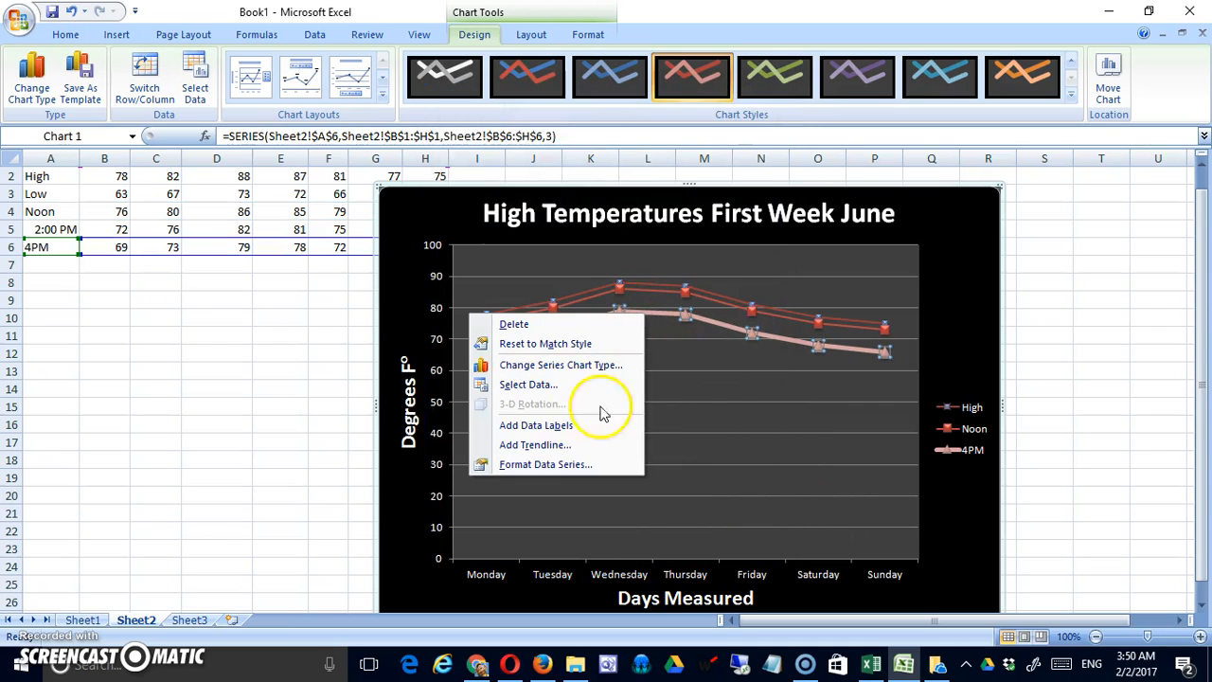
click(582, 464)
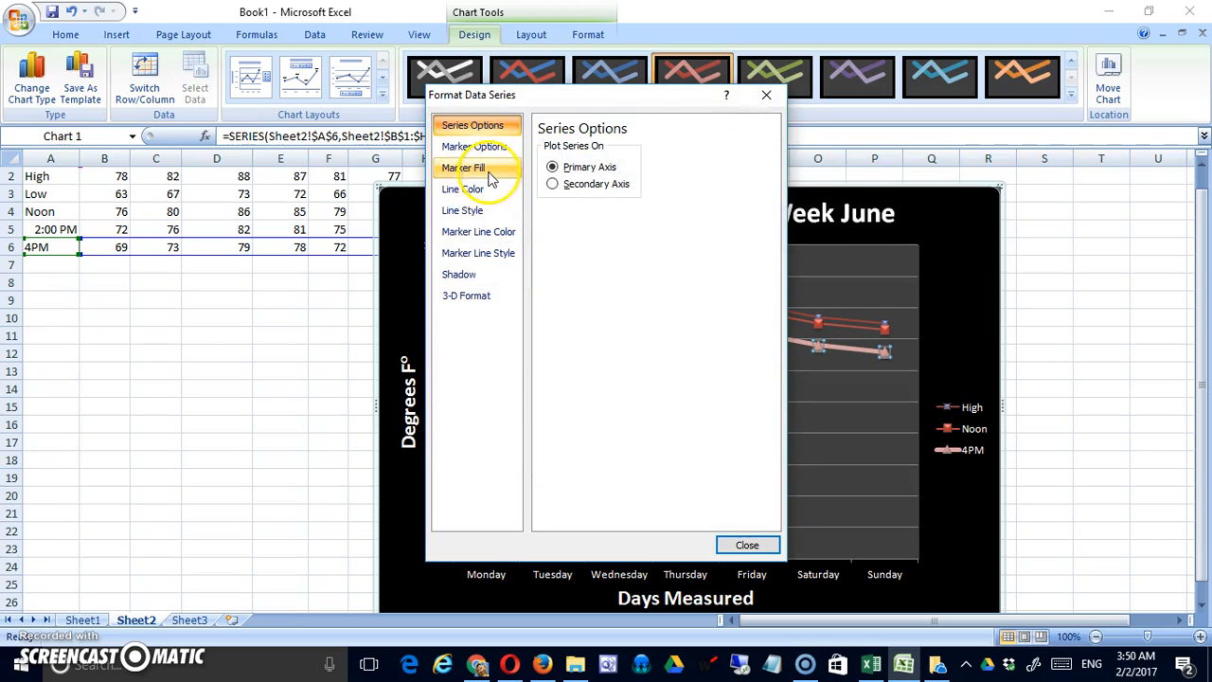
click(481, 209)
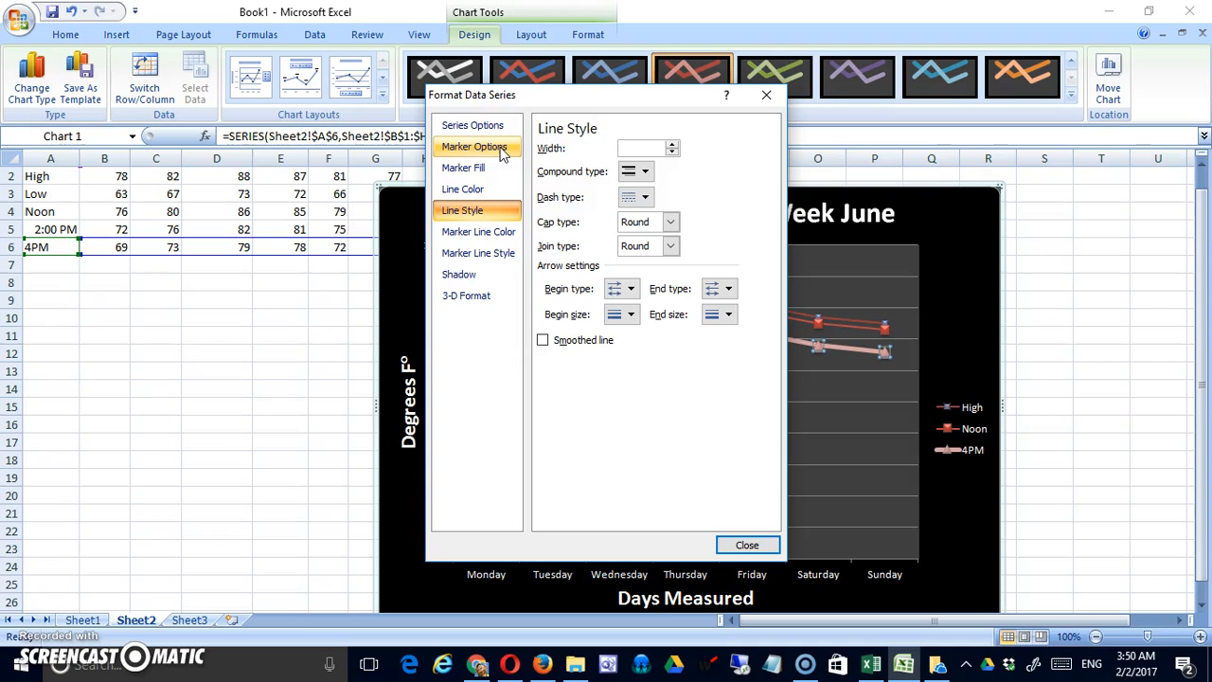
click(682, 216)
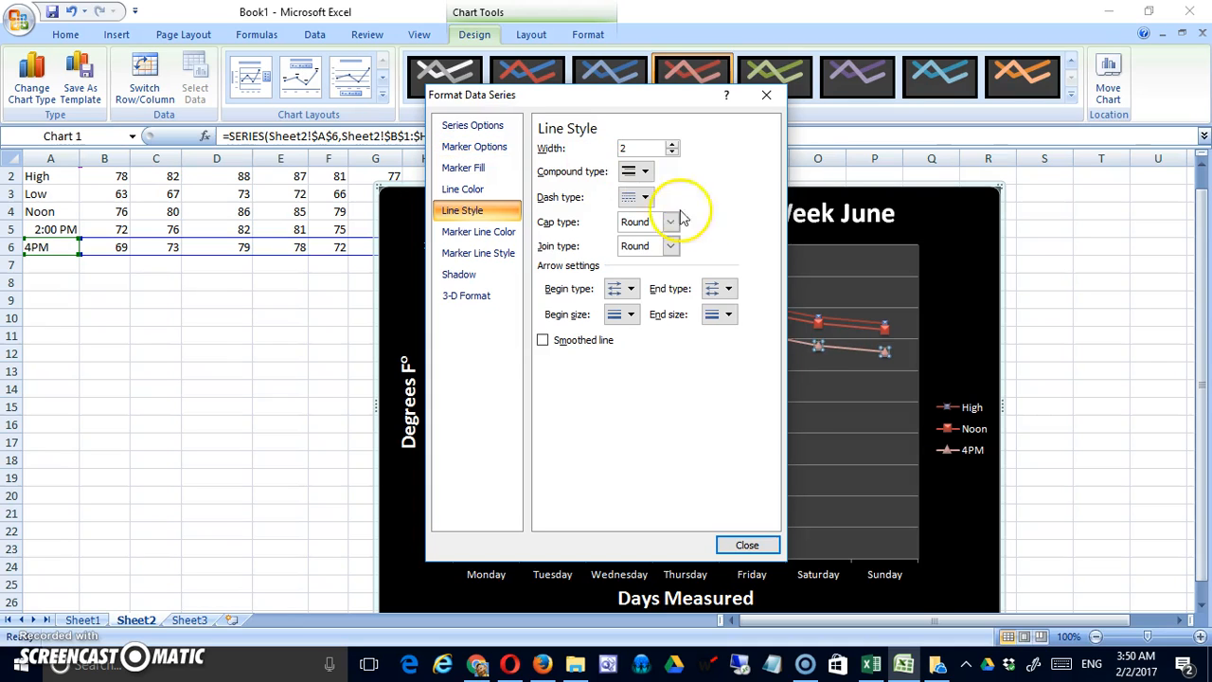
click(747, 545)
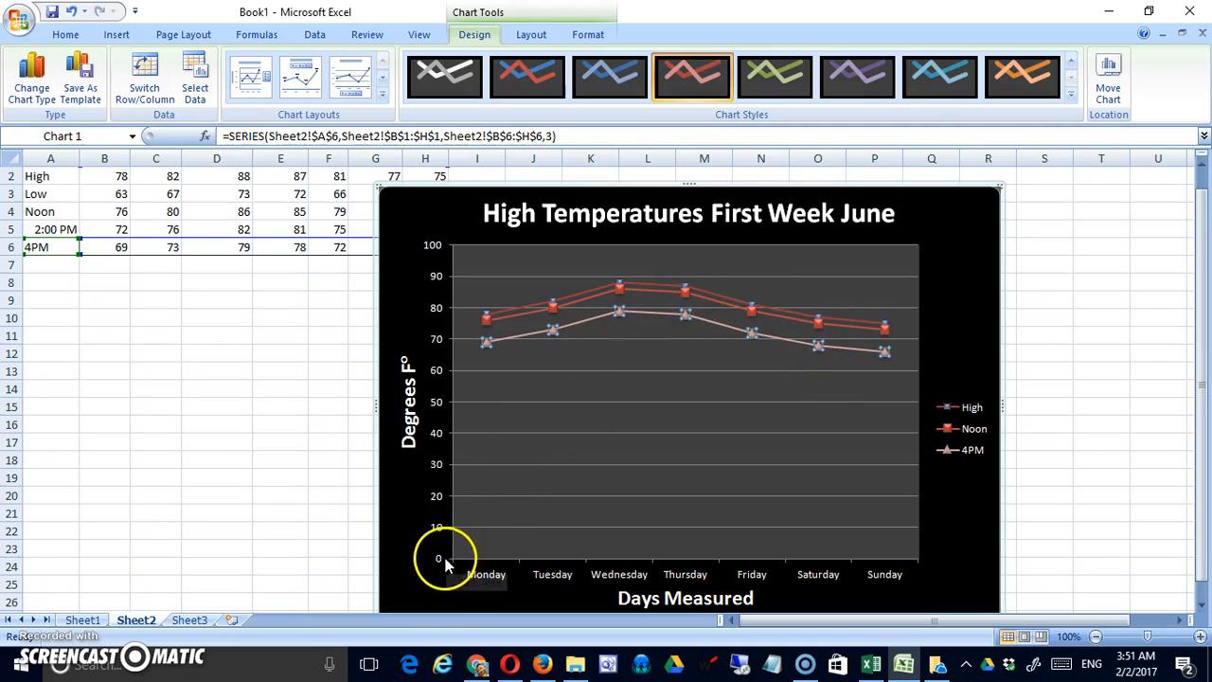
- Fix the minimum of the chart's vertical temperature axis at 50
click(443, 404)
right_click(444, 403)
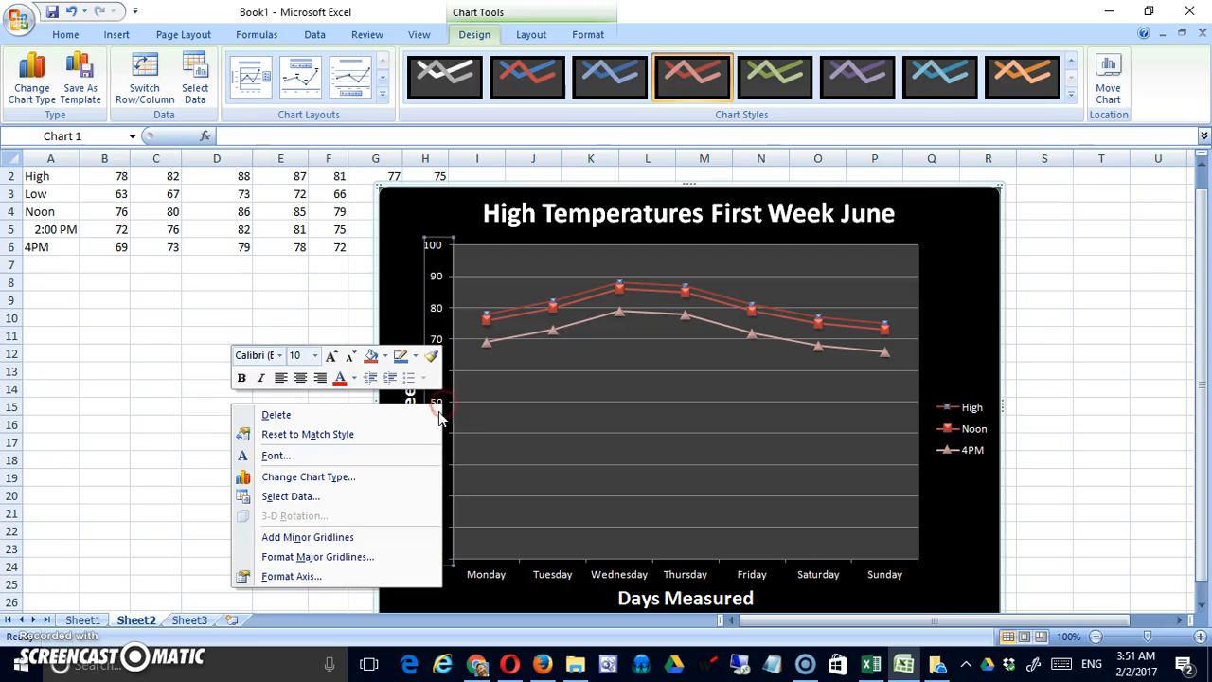
click(403, 574)
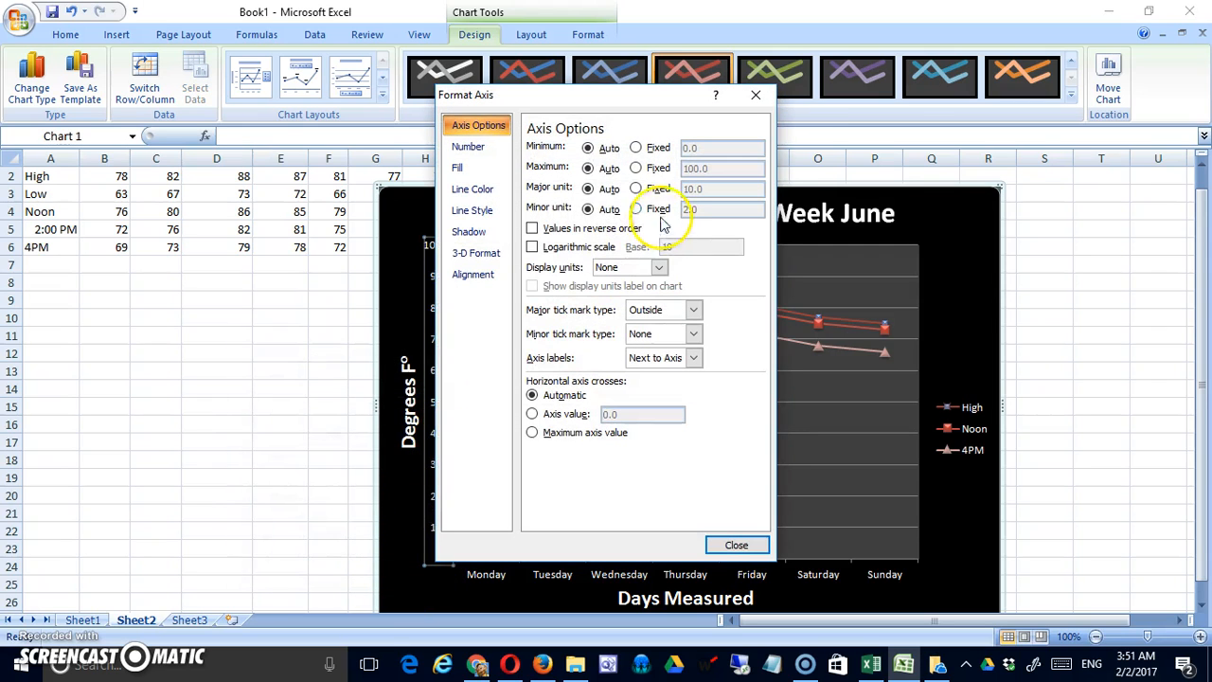
click(636, 147)
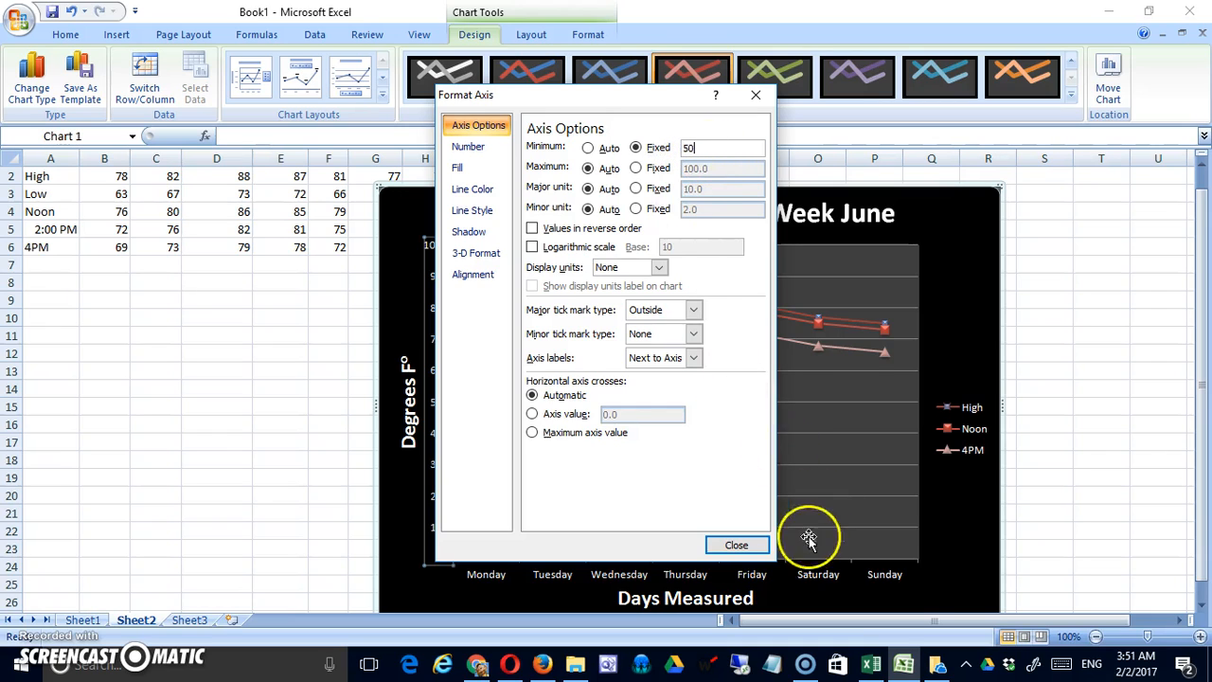
click(758, 545)
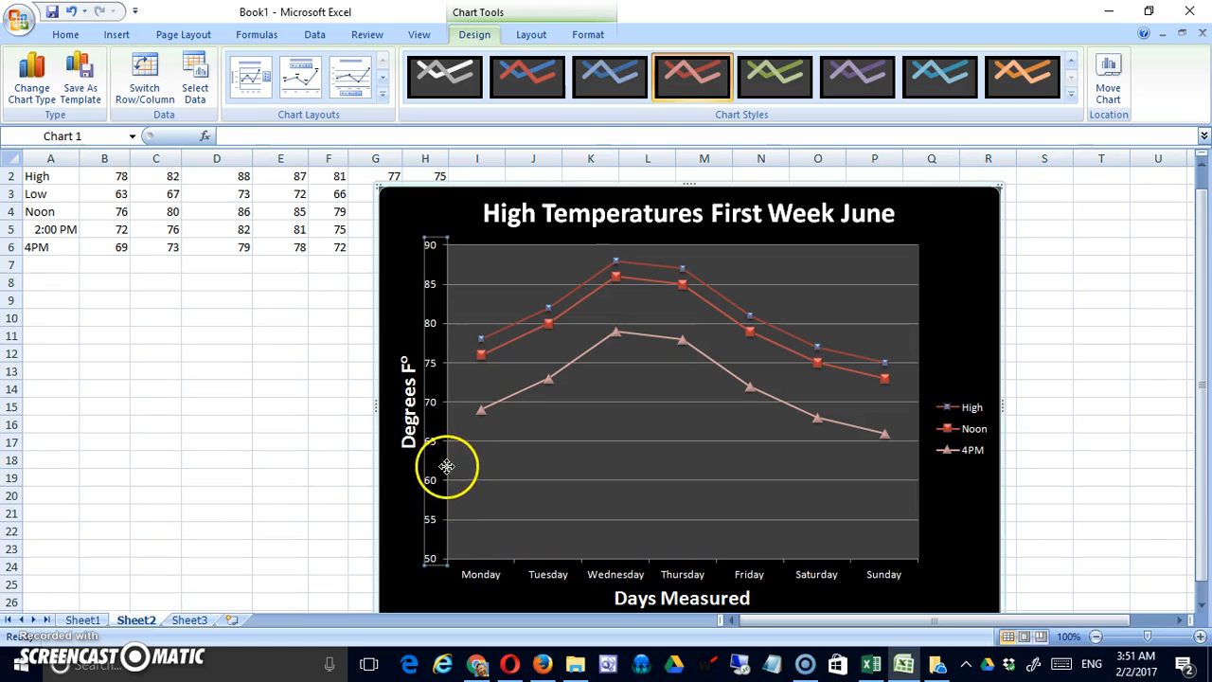
- Change the fixed minimum of the chart's vertical temperature axis to 60
right_click(426, 436)
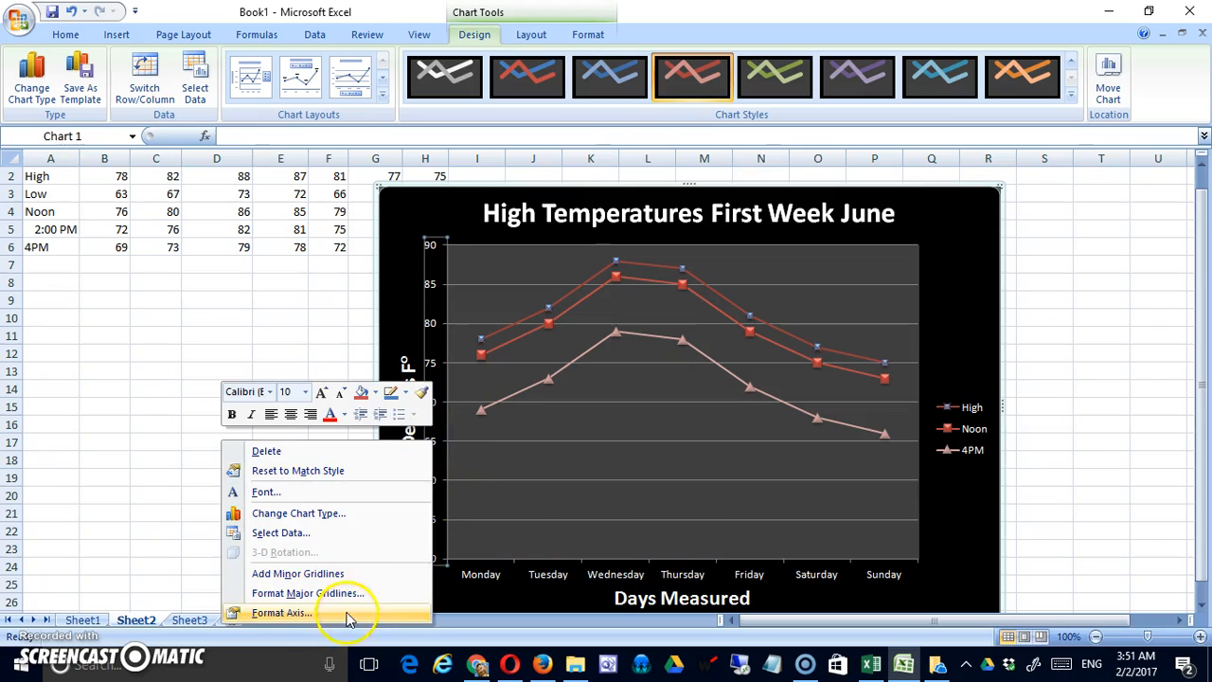
click(284, 612)
drag(724, 148, 605, 144)
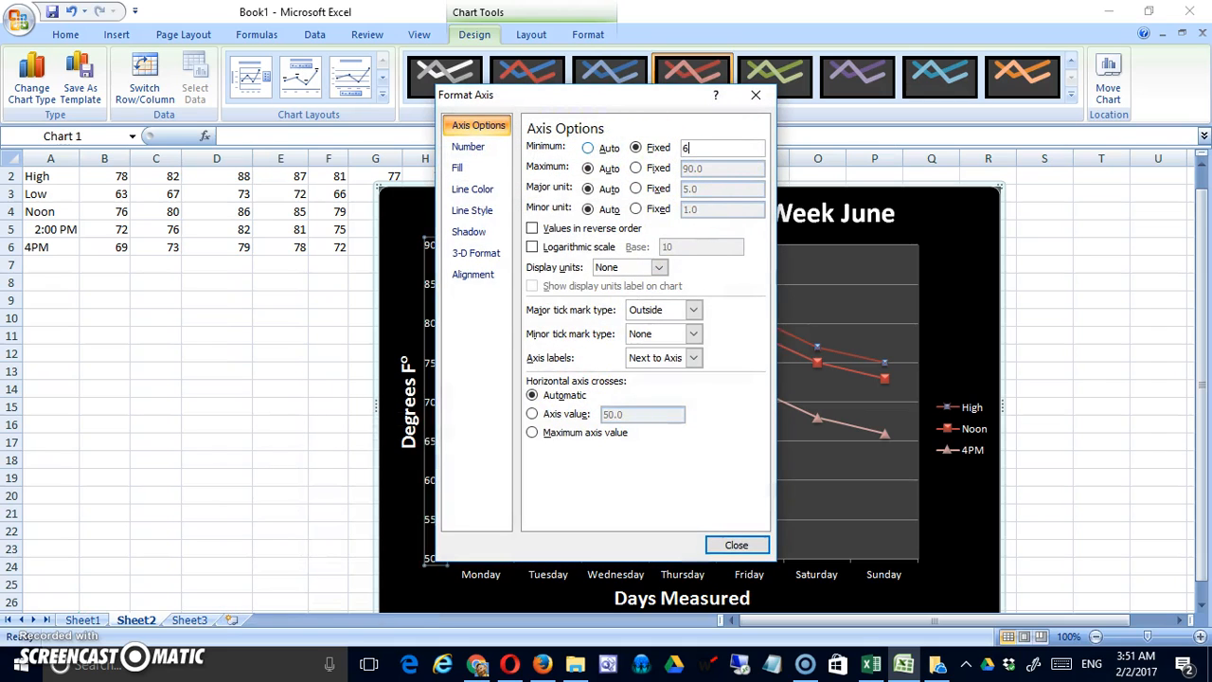
click(734, 545)
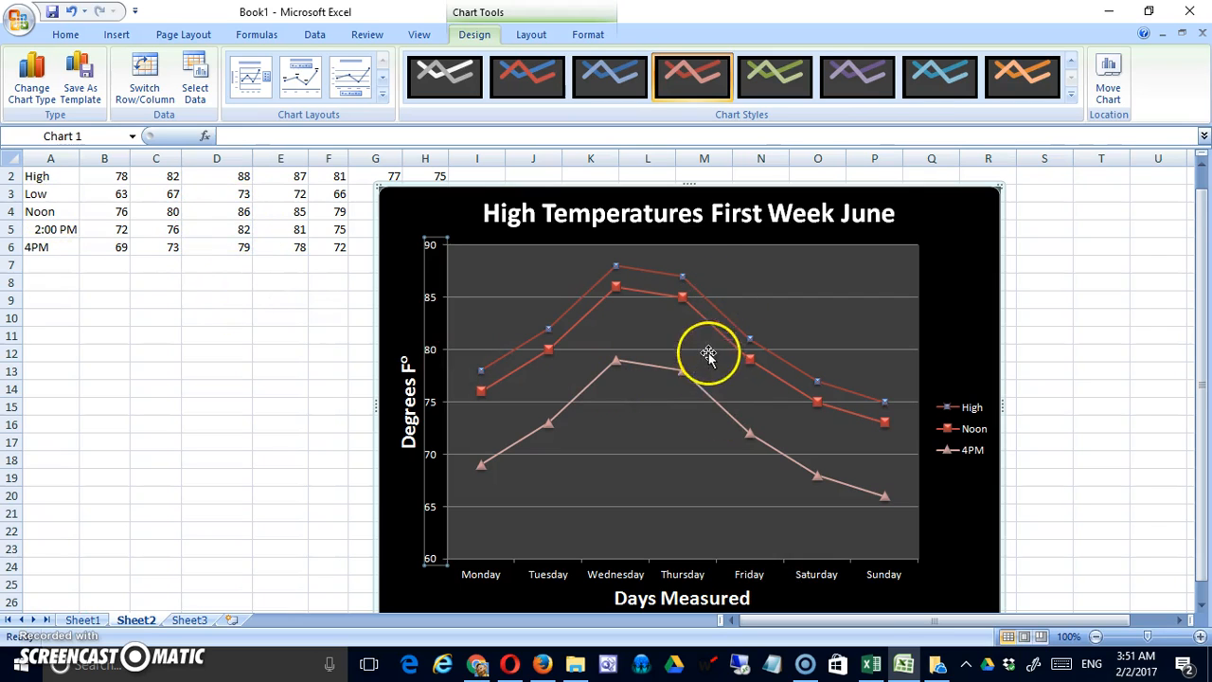
- Apply a white-background chart style with teal-blue lines in graduated shades to the temperature chart
click(1072, 94)
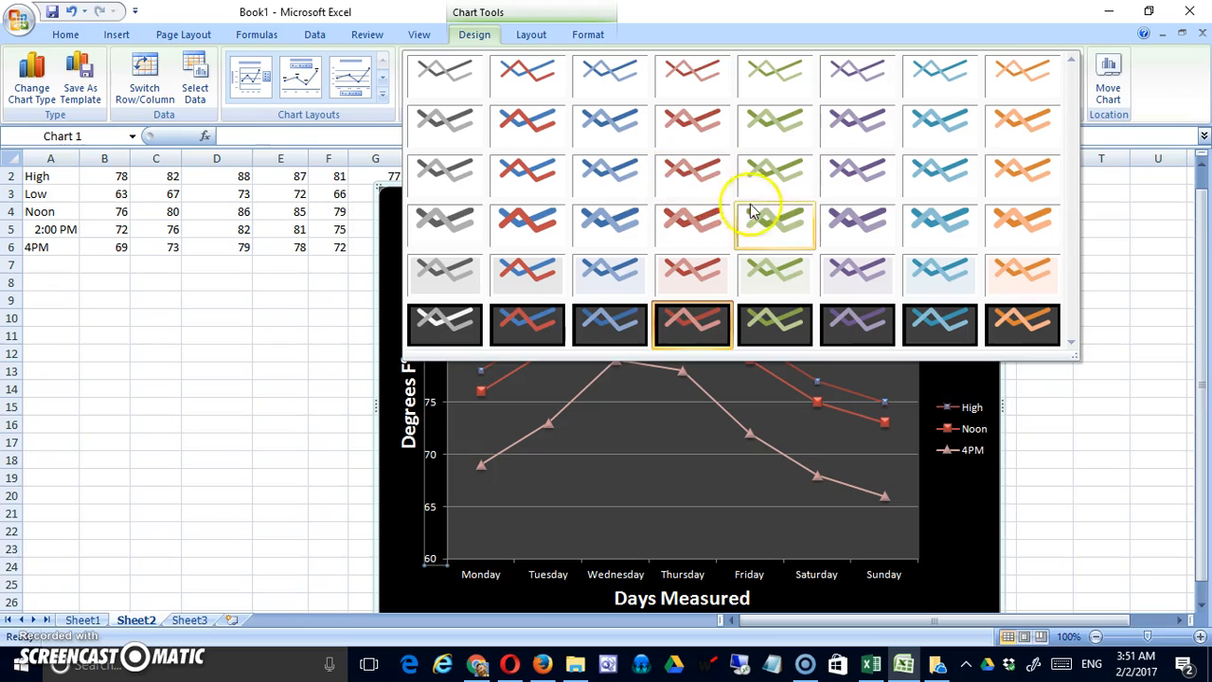
click(940, 171)
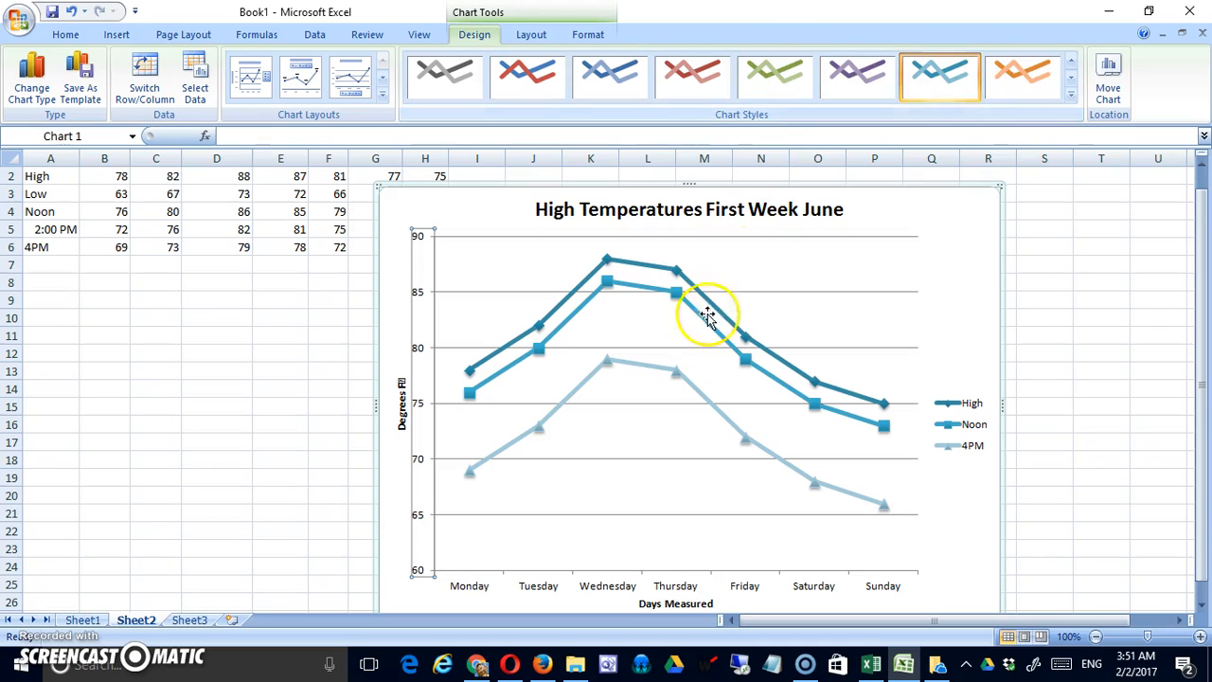
- Format the Noon series line as a solid orange line
right_click(642, 294)
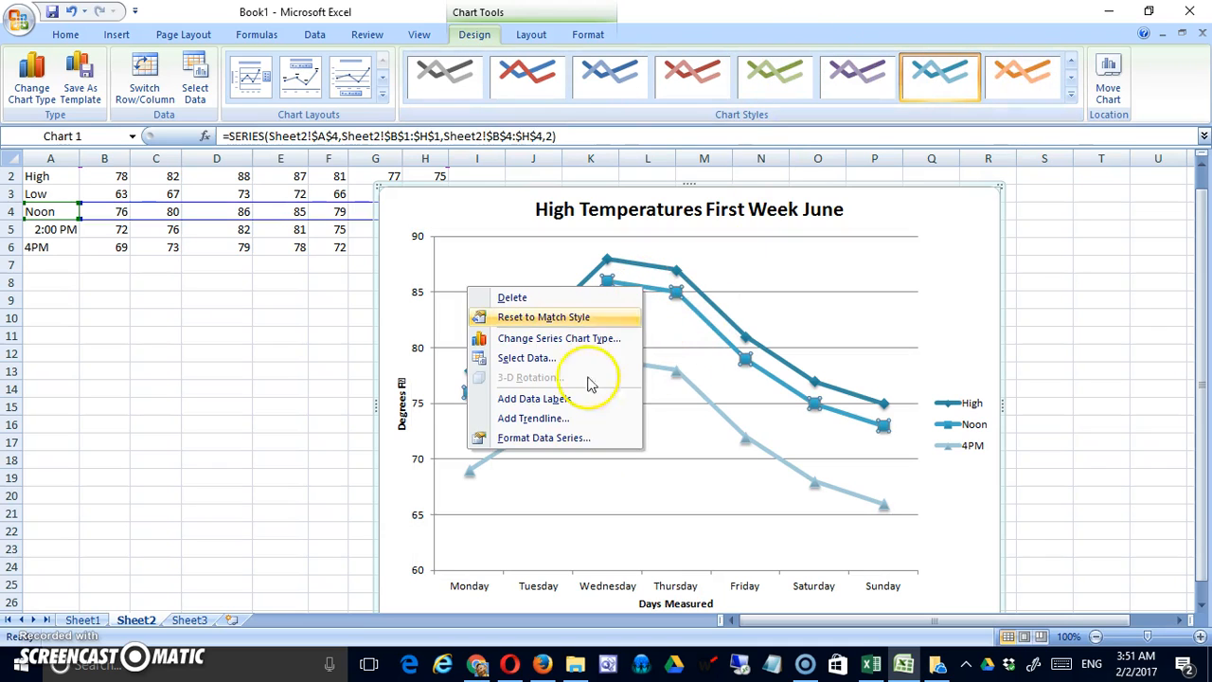
click(580, 441)
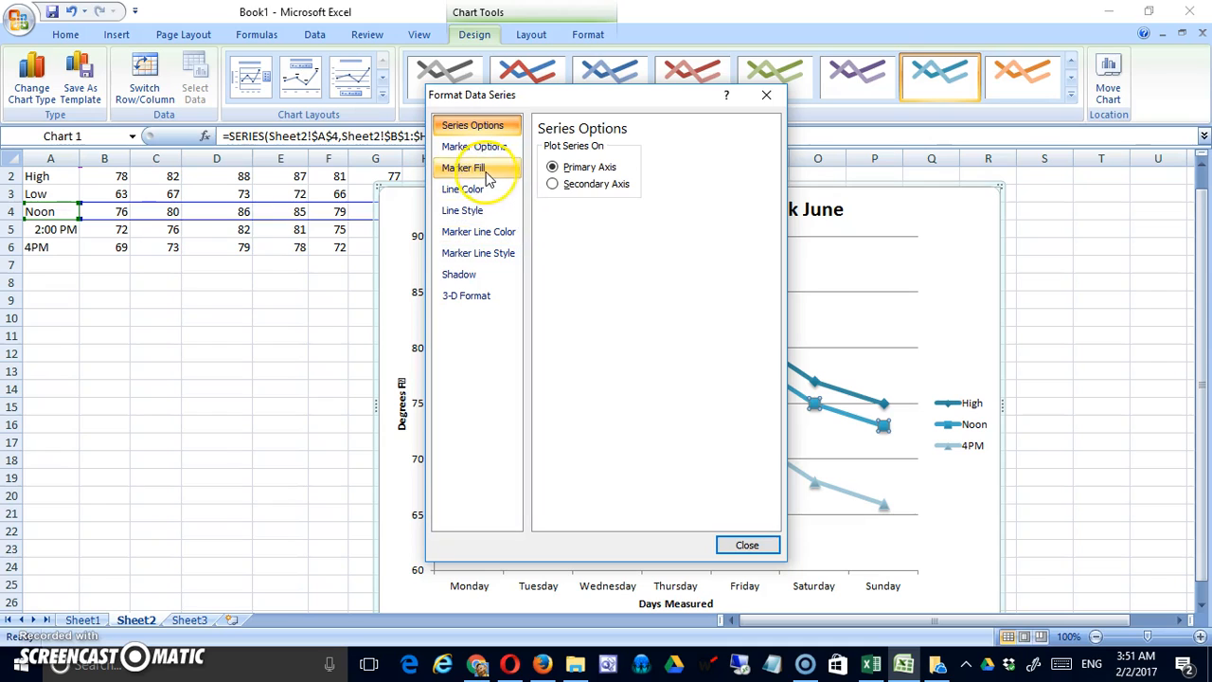
click(486, 189)
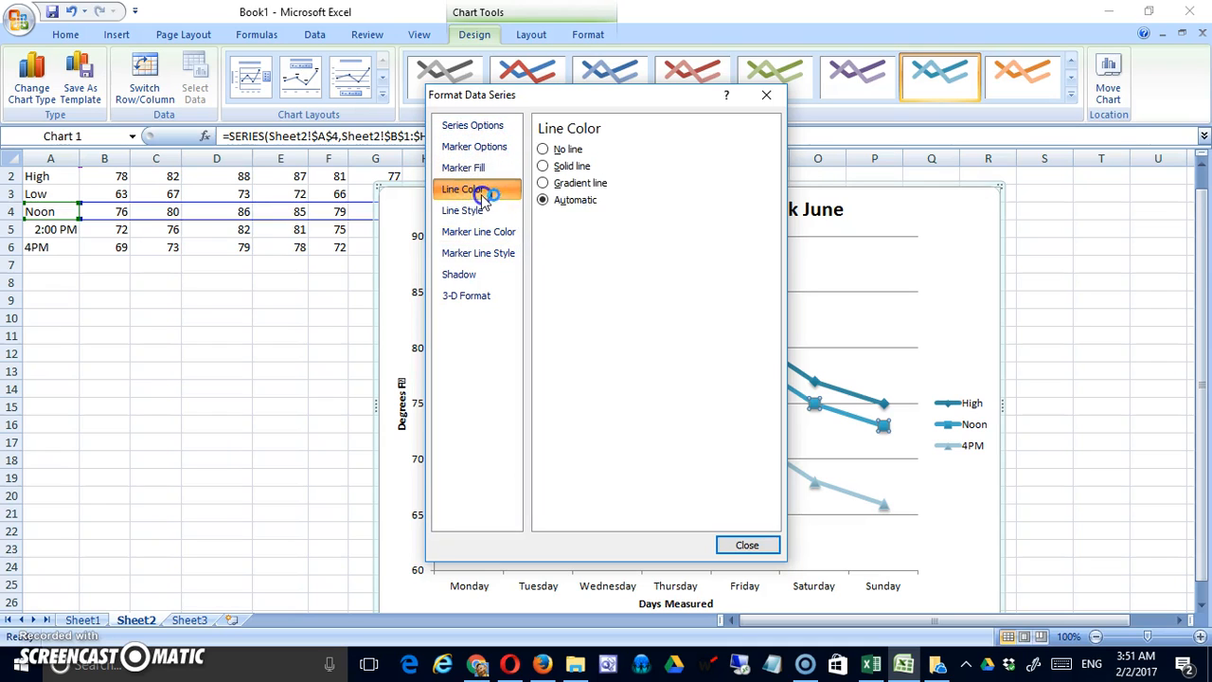
click(555, 166)
click(614, 222)
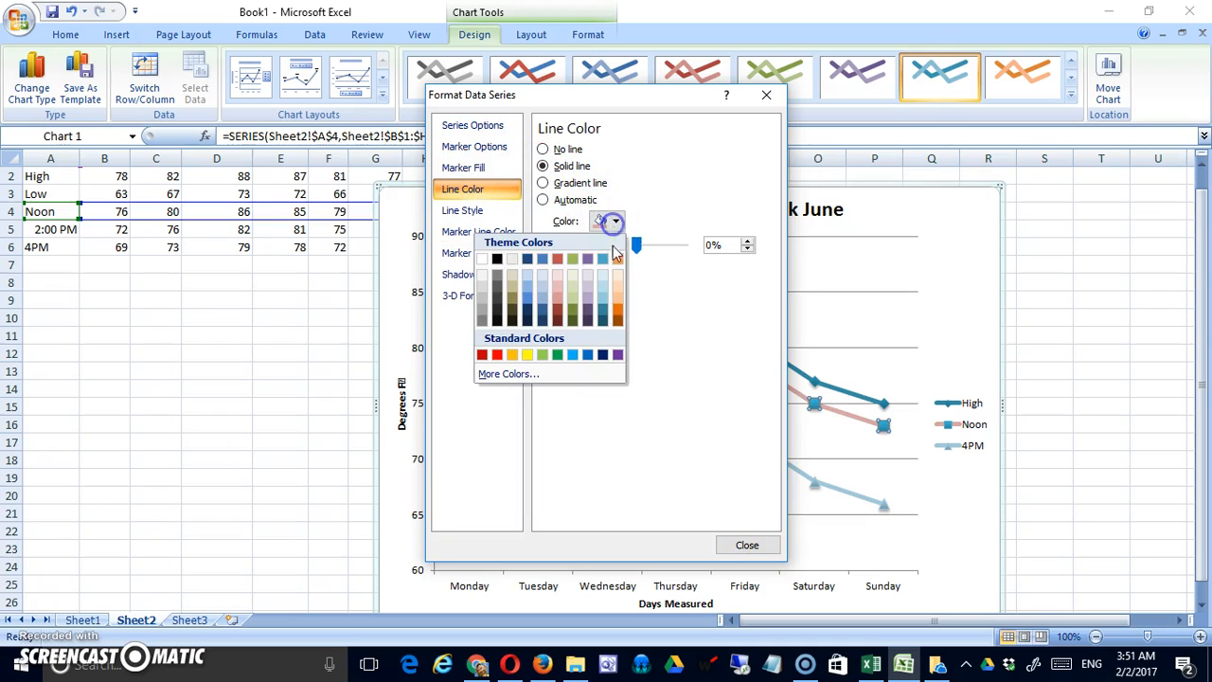
click(616, 305)
click(748, 543)
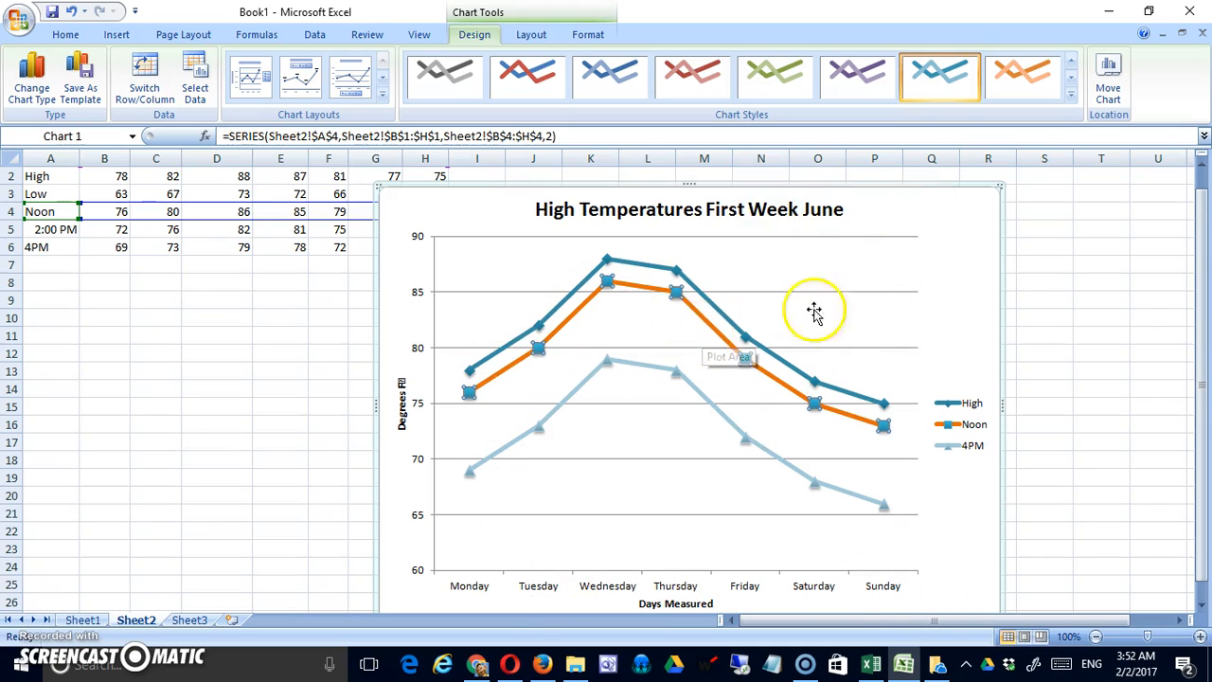
- Select the chart's legend
click(968, 434)
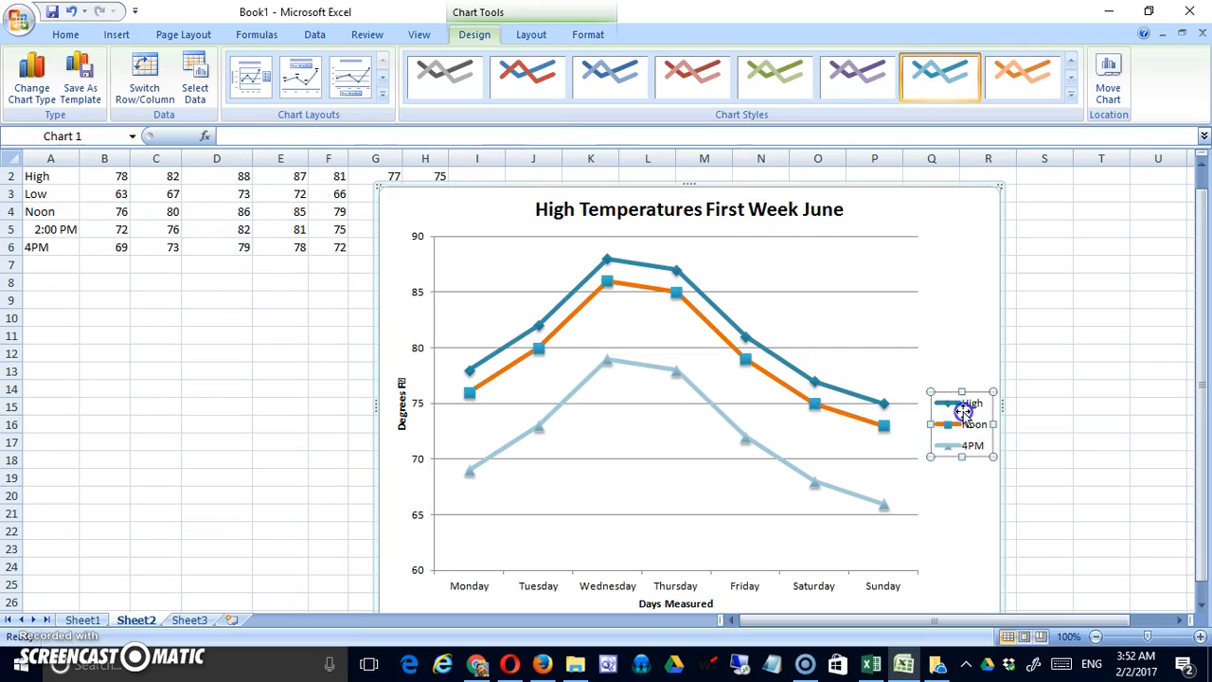